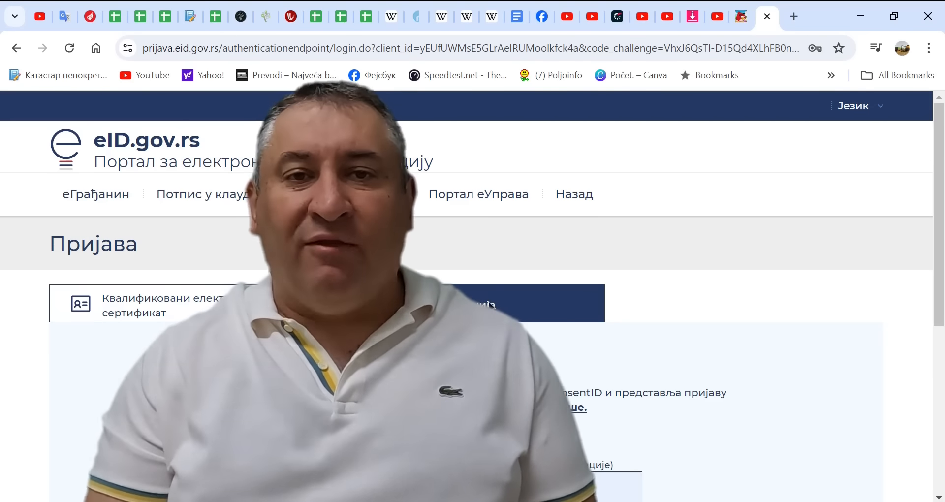
Submit the mobile-application login on eID.gov.rs with the account's e-mail address as the username
scroll(544, 292, "down", 3)
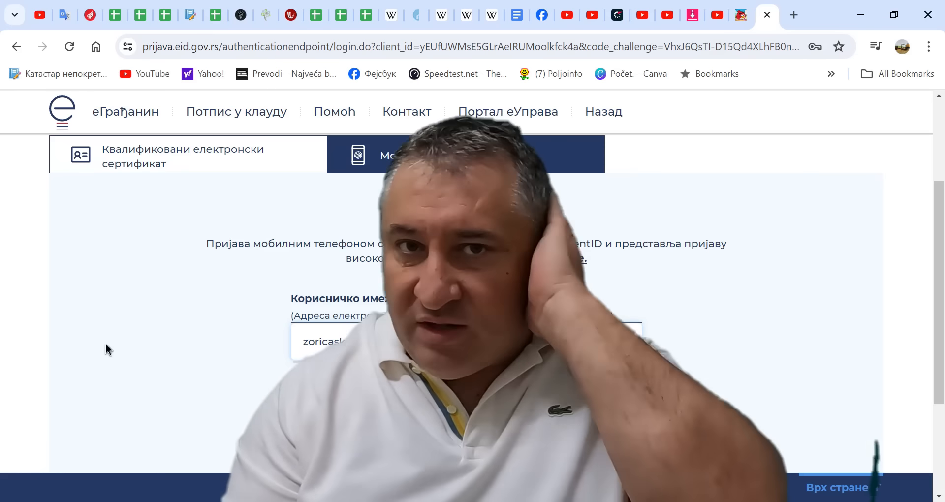
type("k")
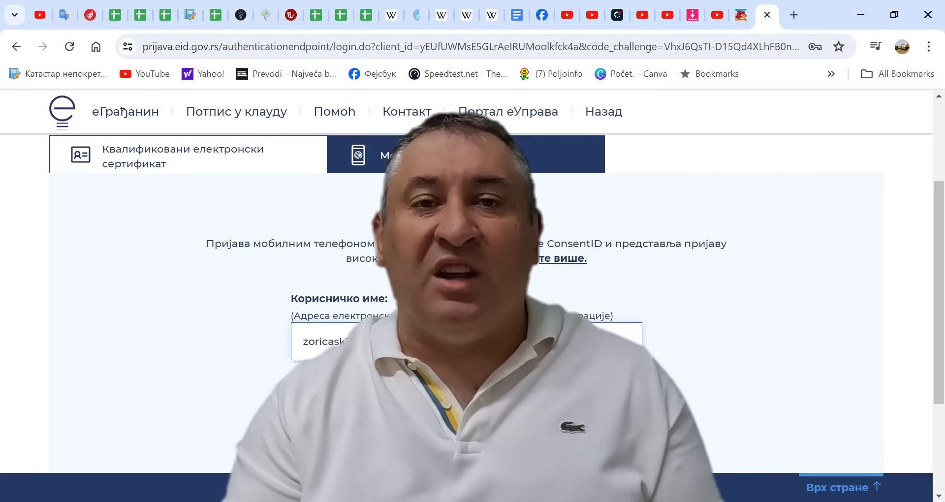
left_click(467, 398)
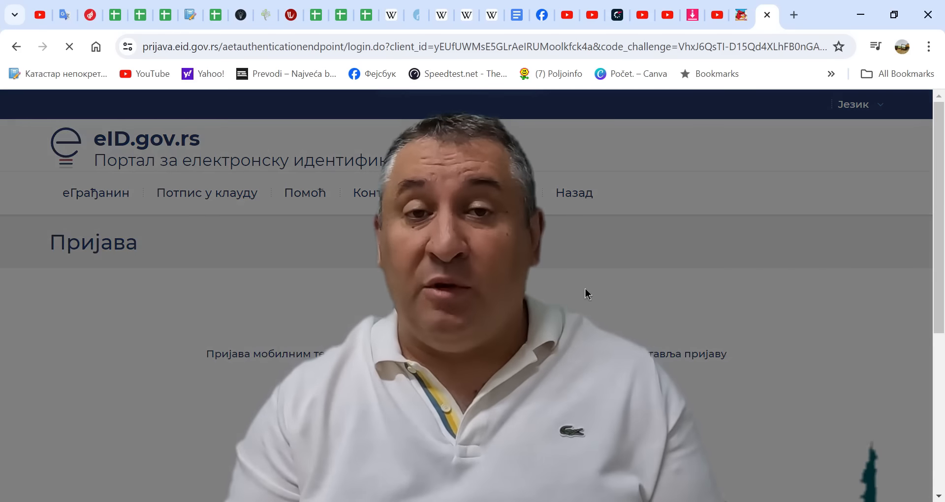
scroll(584, 291, "down", 1)
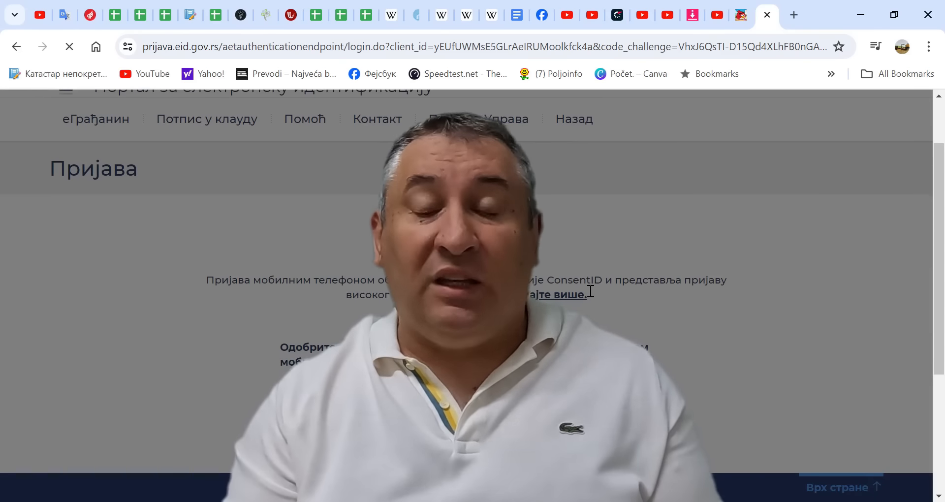
scroll(586, 290, "up", 1)
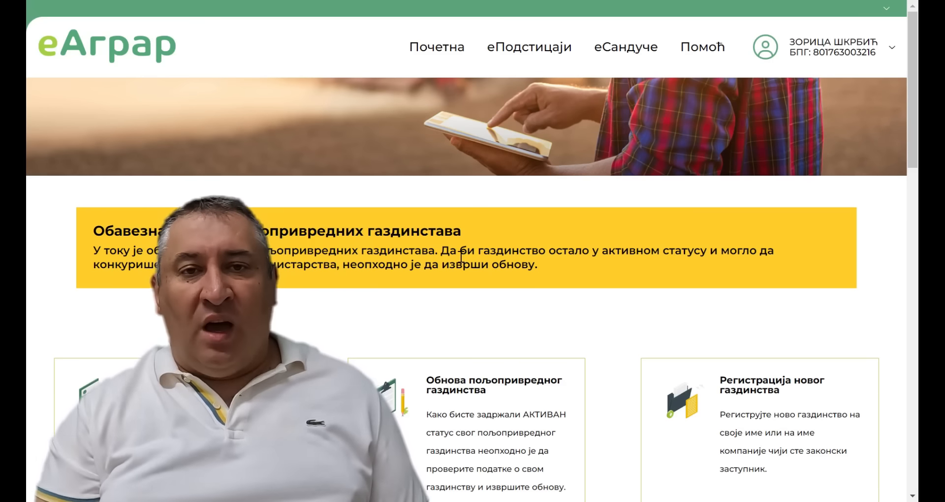
Open the Захтев за рефакцију акцизе service on the eАграр home page and start a new refund request
scroll(461, 256, "down", 4)
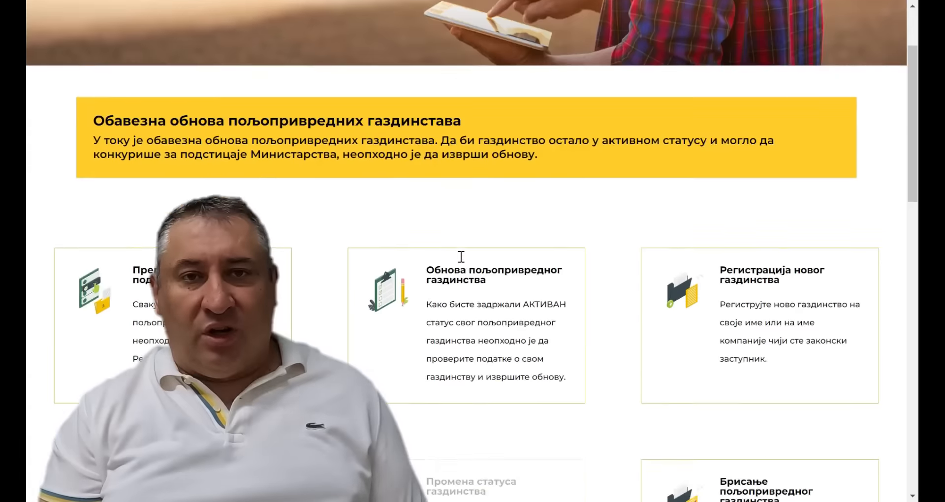
scroll(461, 256, "down", 7)
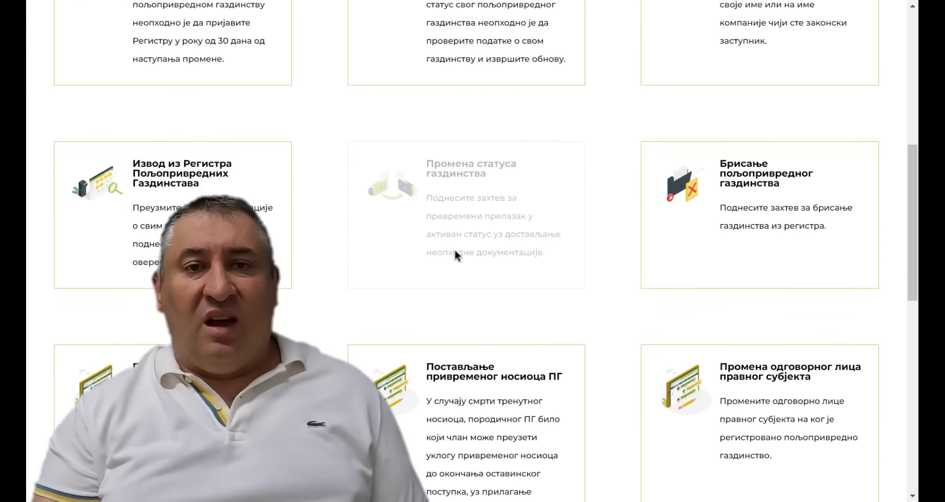
scroll(457, 252, "down", 10)
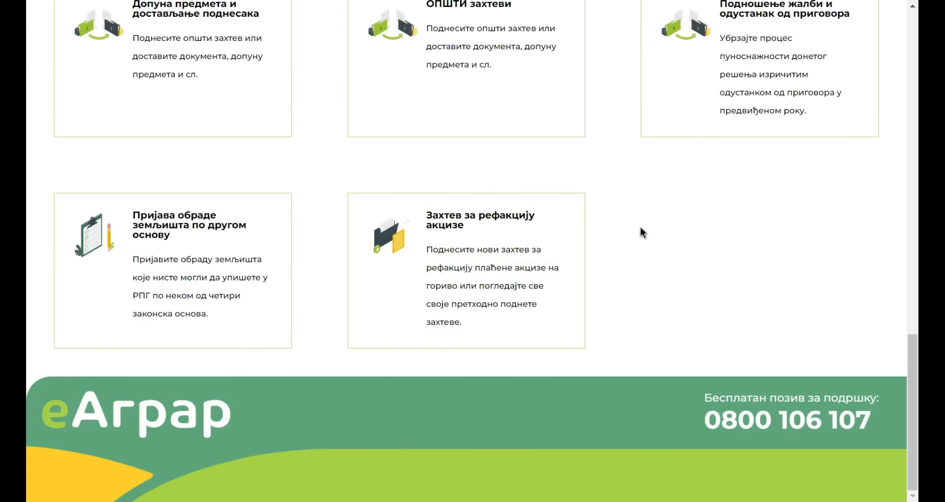
left_click(453, 277)
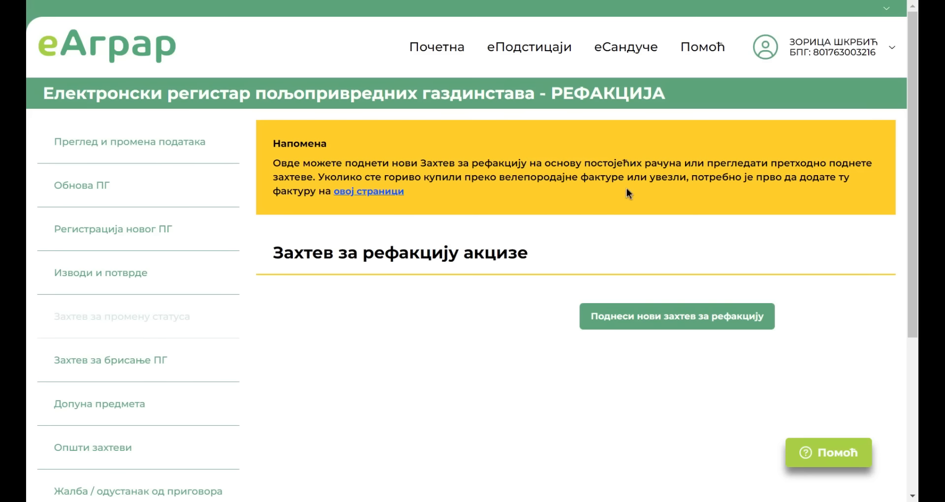
left_click(687, 321)
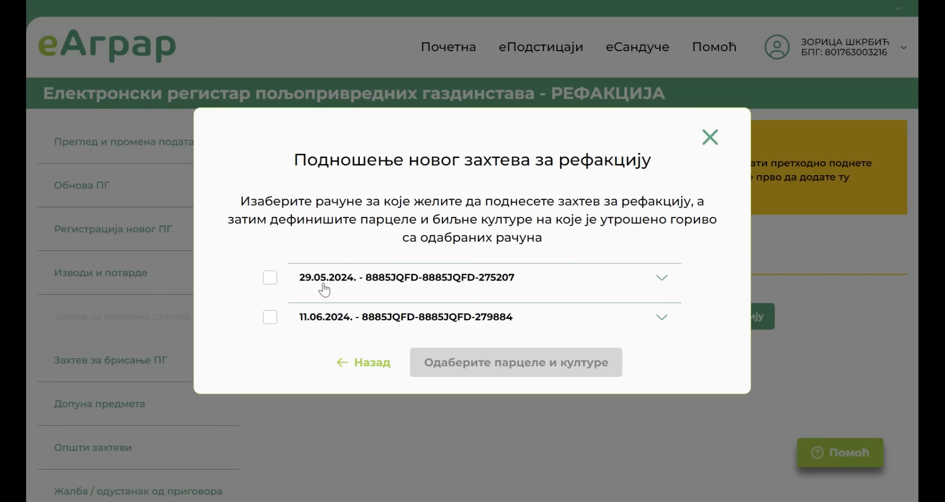
Select and expand the fuel invoices dated 29.05.2024 and 11.06.2024, and proceed to the parcel and crop allocation
left_click(277, 280)
left_click(275, 318)
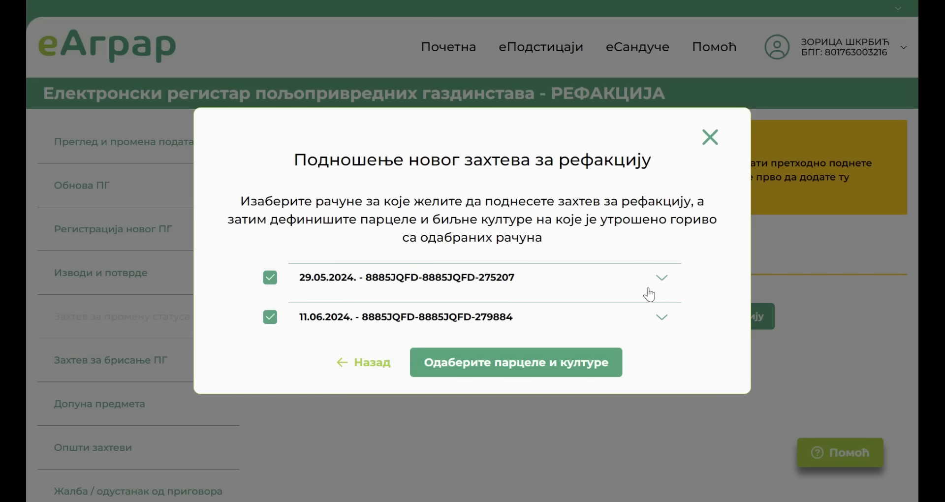
left_click(662, 278)
left_click(663, 339)
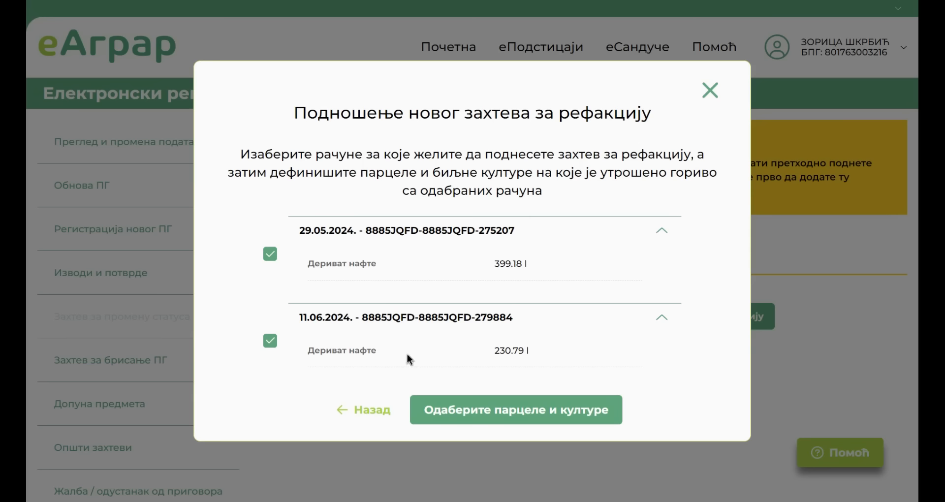
left_click(529, 415)
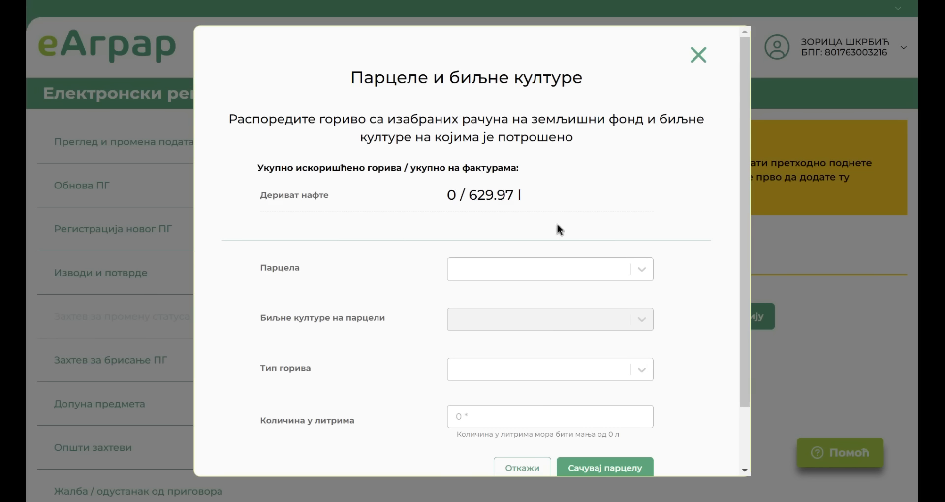
Look through the list of parcels available for the fuel allocation
left_click(642, 270)
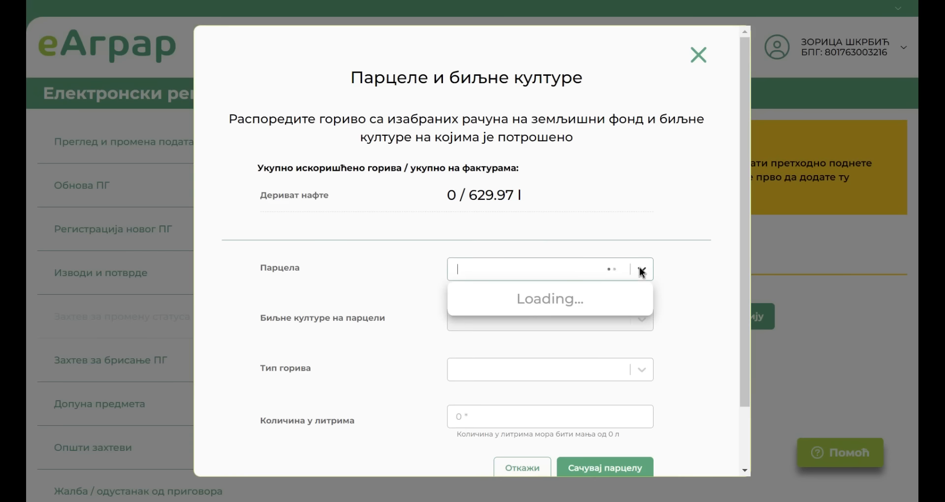
scroll(590, 318, "down", 5)
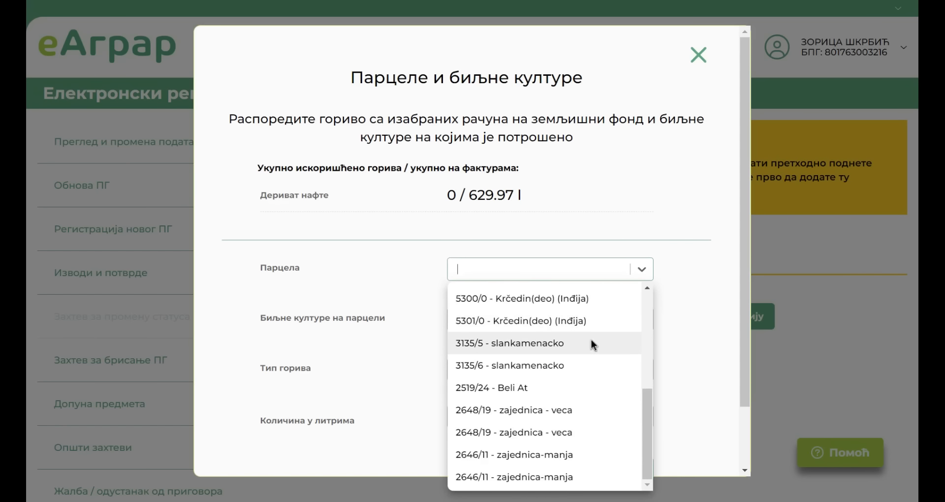
scroll(591, 340, "up", 5)
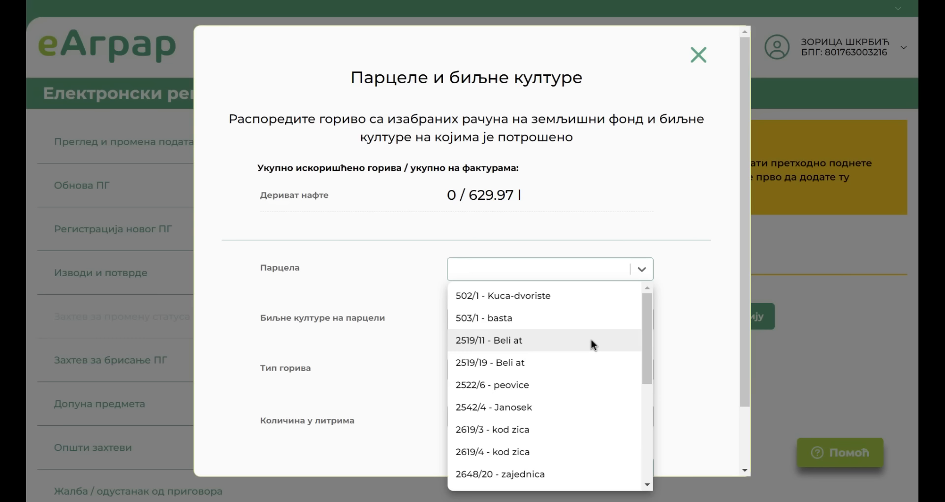
scroll(591, 339, "down", 2)
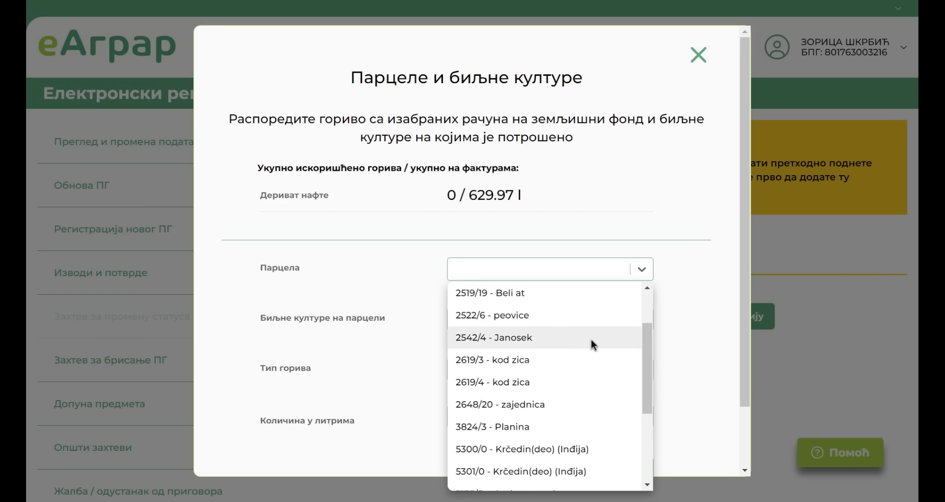
scroll(591, 340, "down", 5)
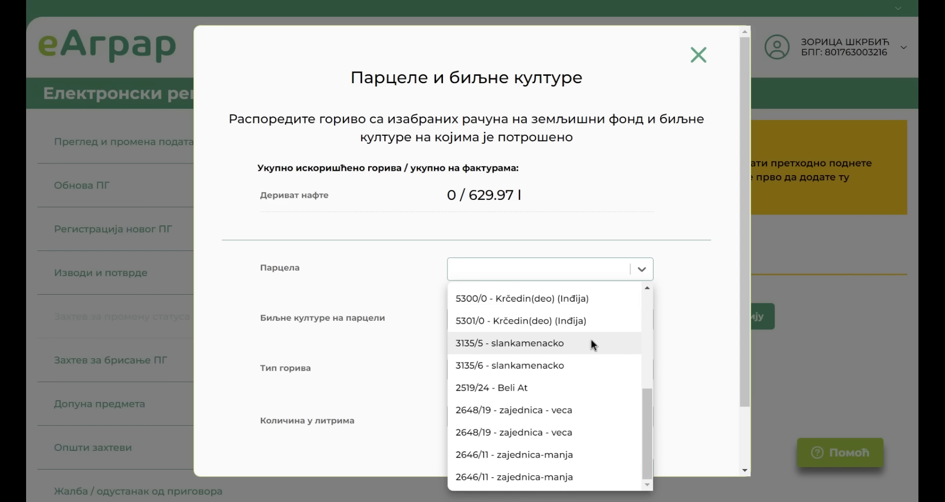
scroll(591, 339, "up", 4)
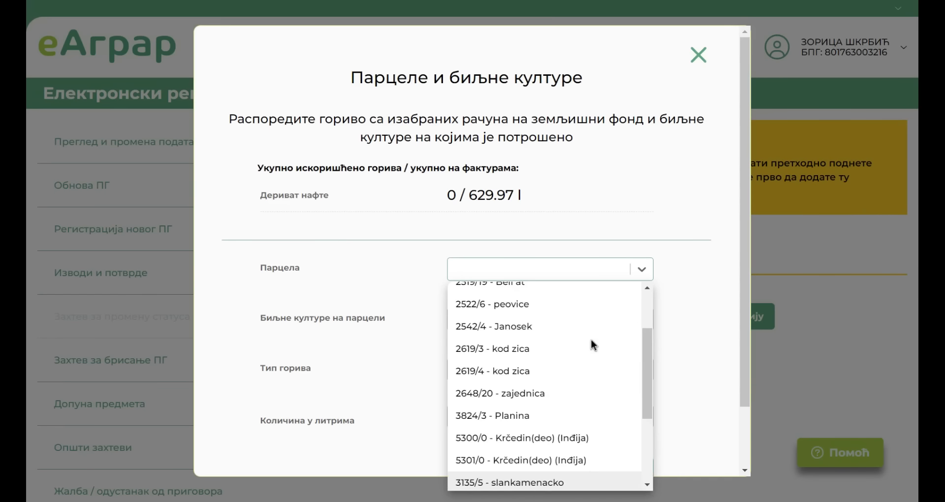
scroll(592, 344, "down", 5)
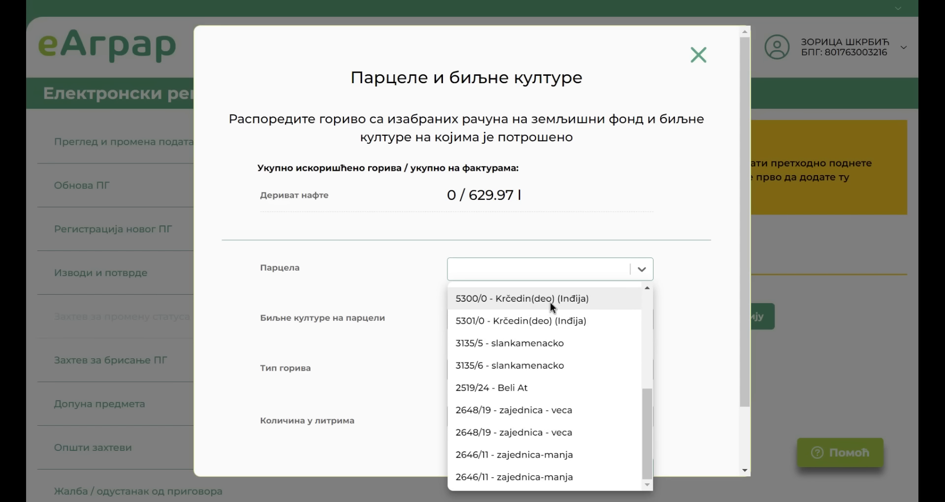
scroll(547, 315, "up", 5)
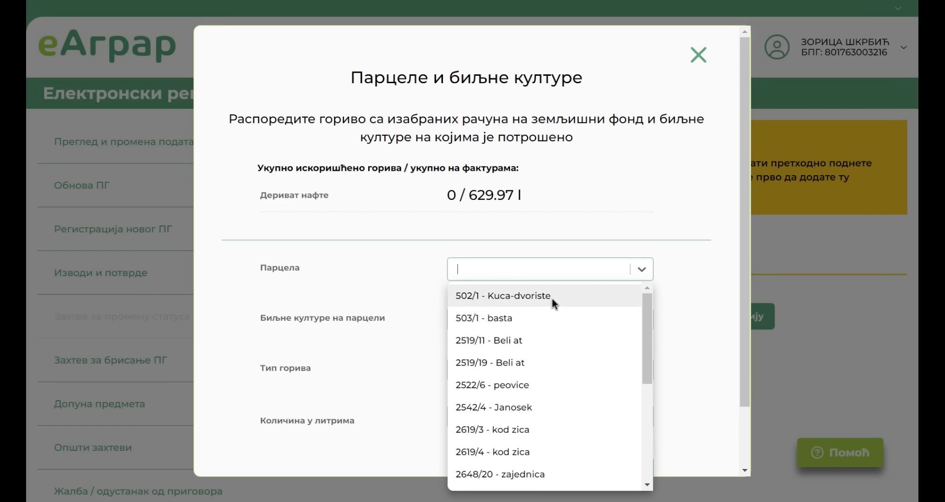
Choose parcel 502/1 - Kuca-dvoriste and check which crops can be selected for it
left_click(554, 304)
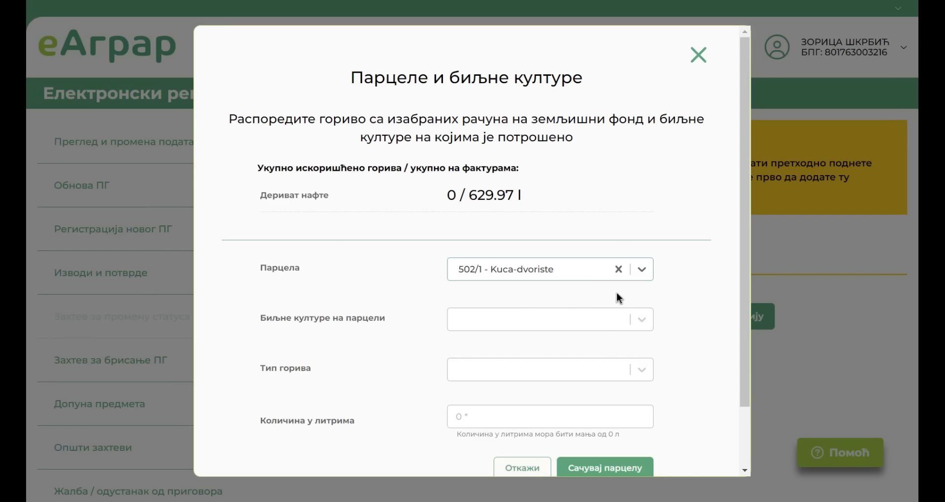
left_click(641, 321)
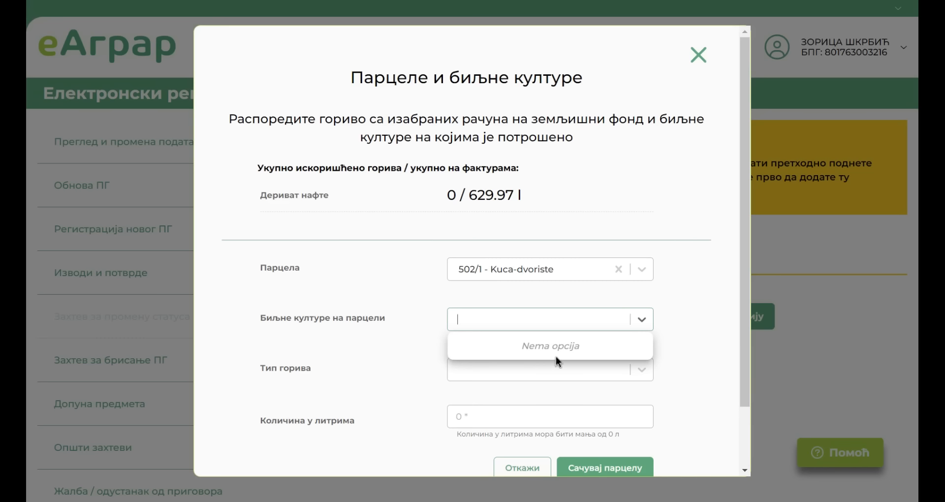
left_click(642, 321)
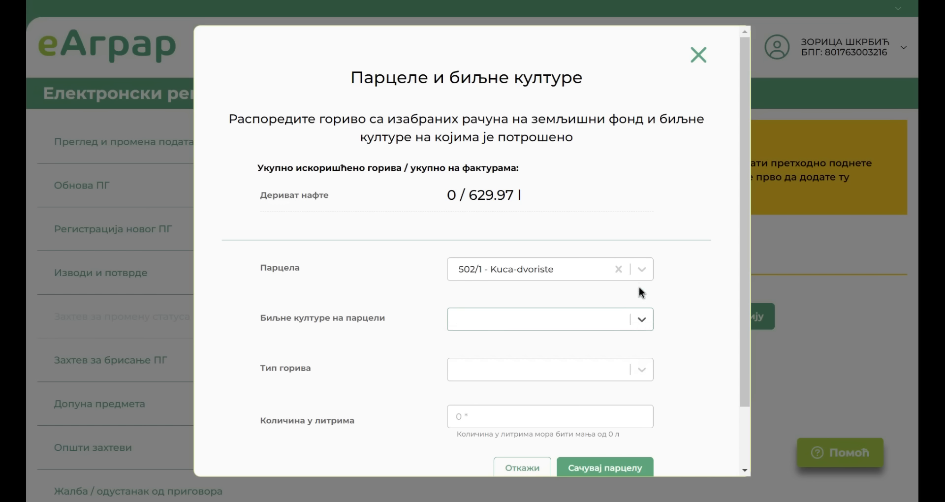
Set the parcel to 503/1 - basta and its crop to Merkantilni kukuruz
left_click(642, 271)
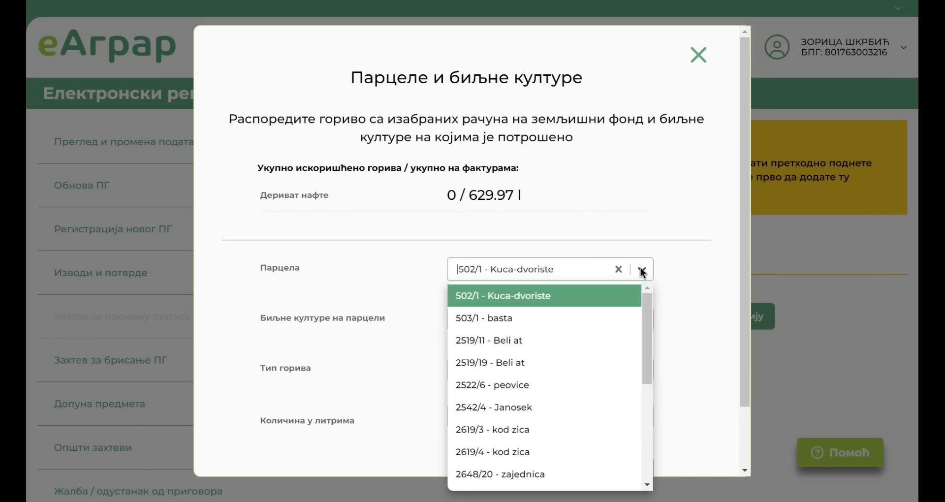
left_click(581, 317)
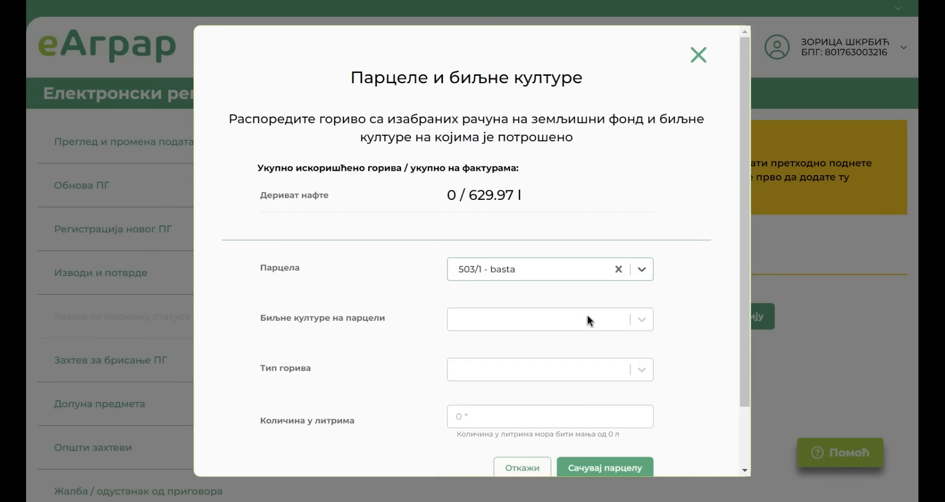
left_click(639, 322)
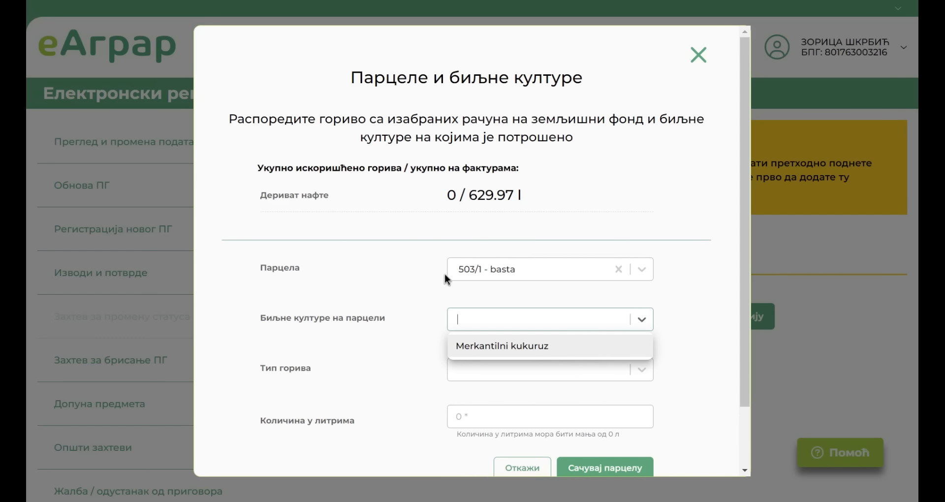
left_click(604, 348)
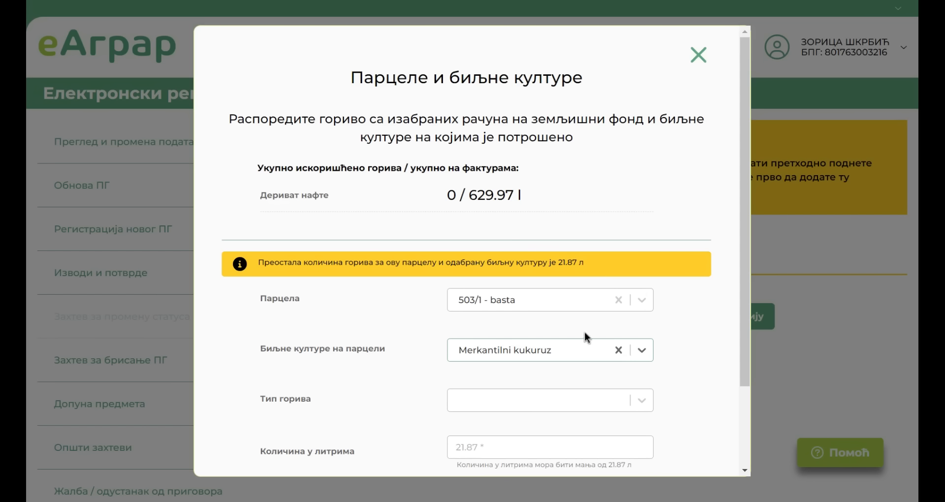
Save the parcel with fuel type Дериват нафте and a quantity of 21 litres, and expand its saved entry
scroll(584, 332, "down", 2)
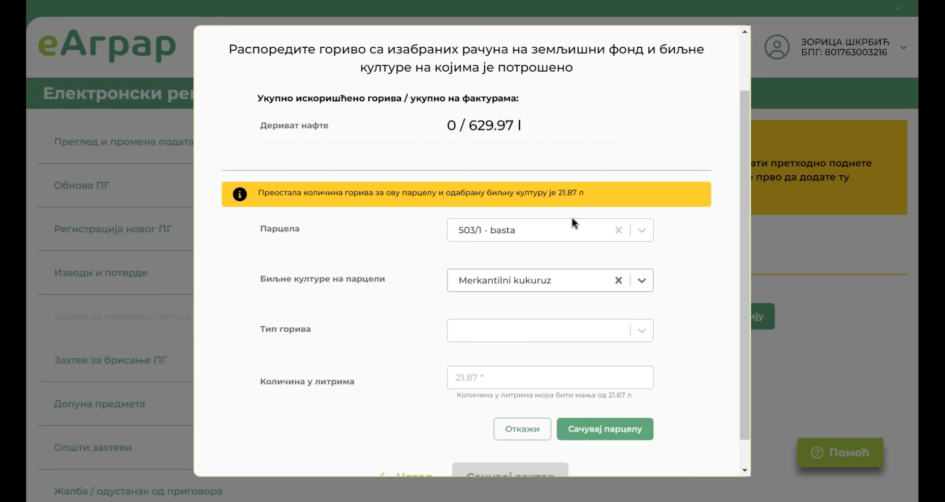
left_click(643, 335)
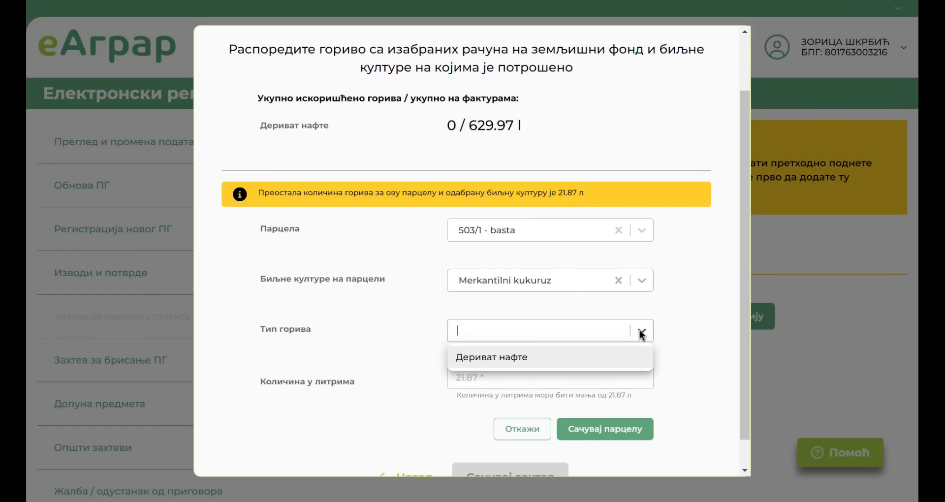
left_click(567, 362)
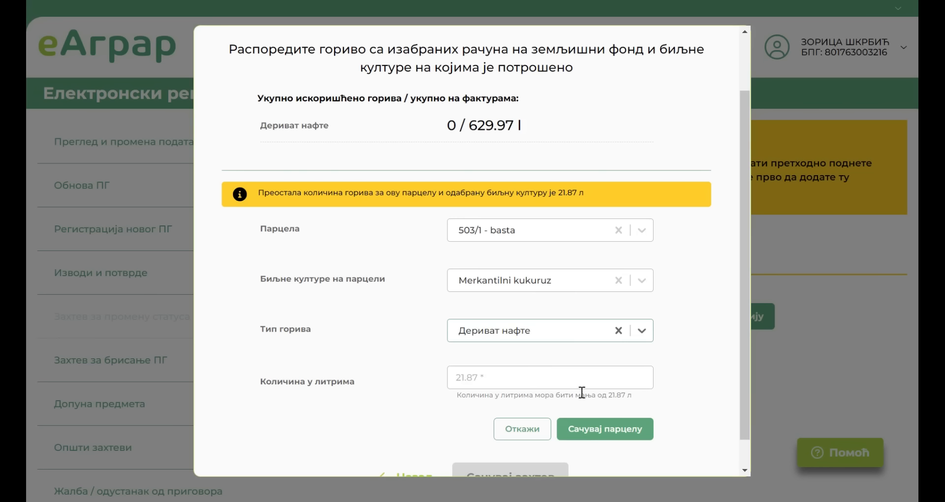
left_click(544, 381)
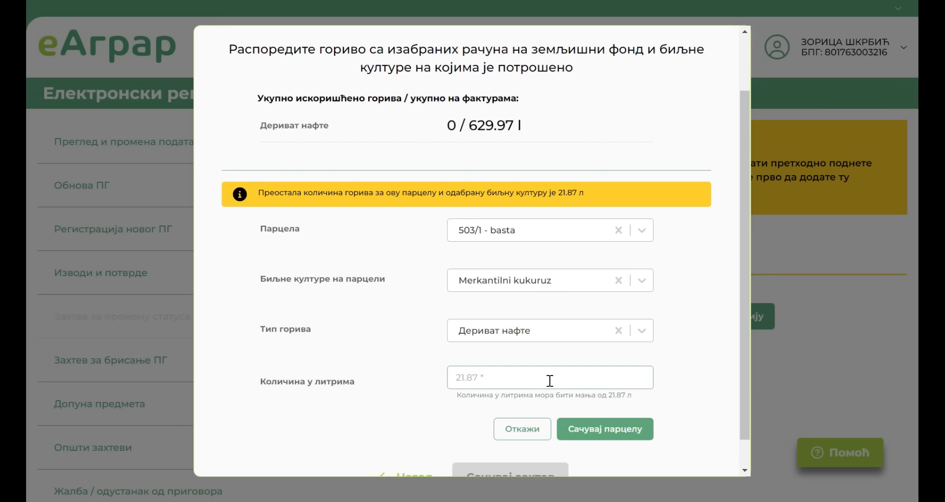
type("2186")
key("BackSpace")
key("BackSpace")
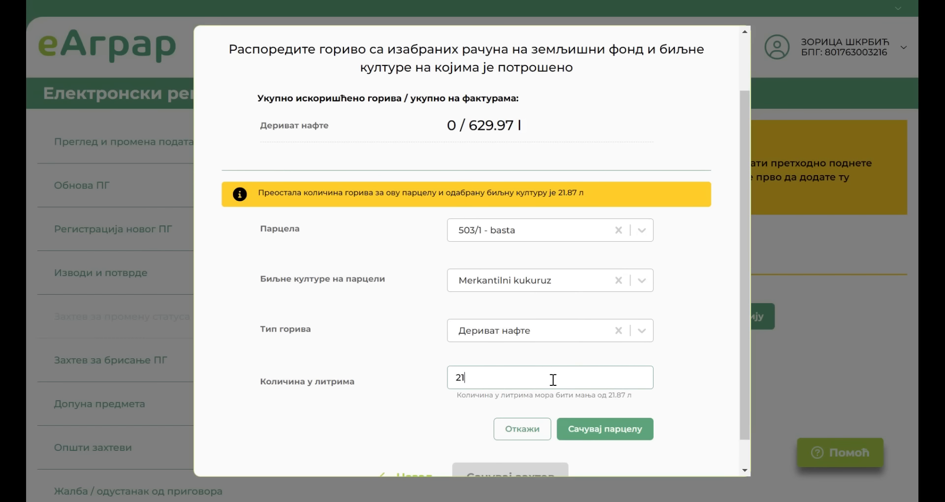
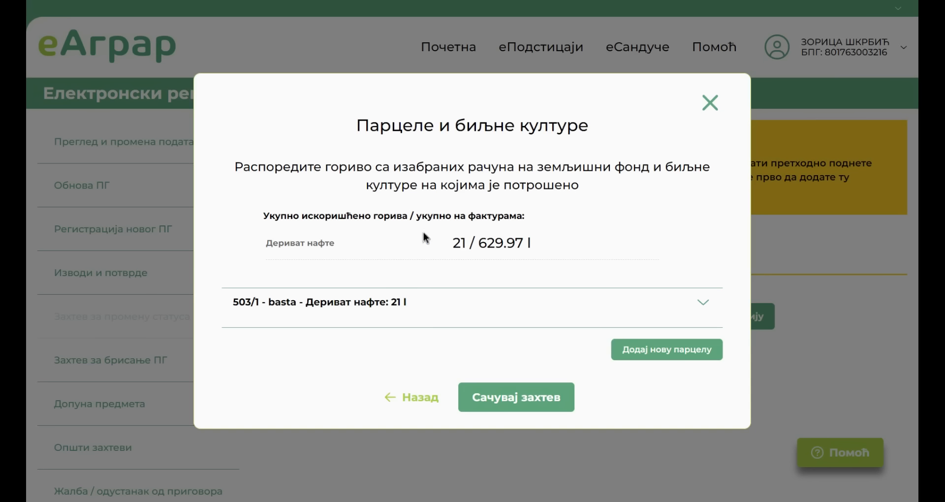
left_click(715, 309)
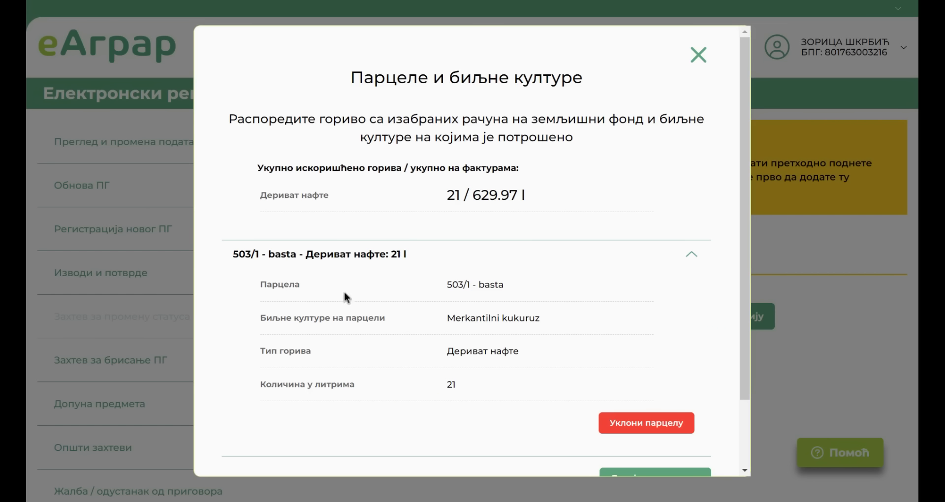
Add a new parcel entry for 2519/11 - Beli at with the crop Merkantilni kukuruz
scroll(604, 326, "down", 2)
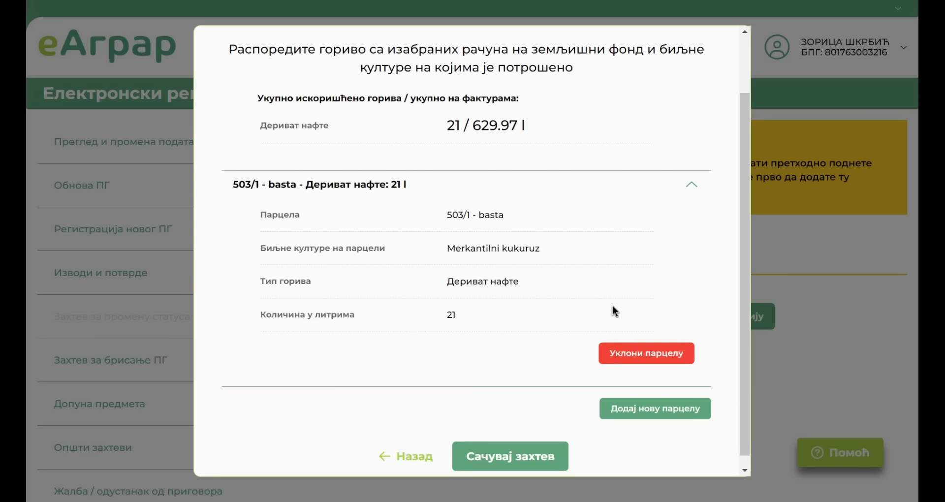
left_click(662, 421)
scroll(635, 308, "down", 3)
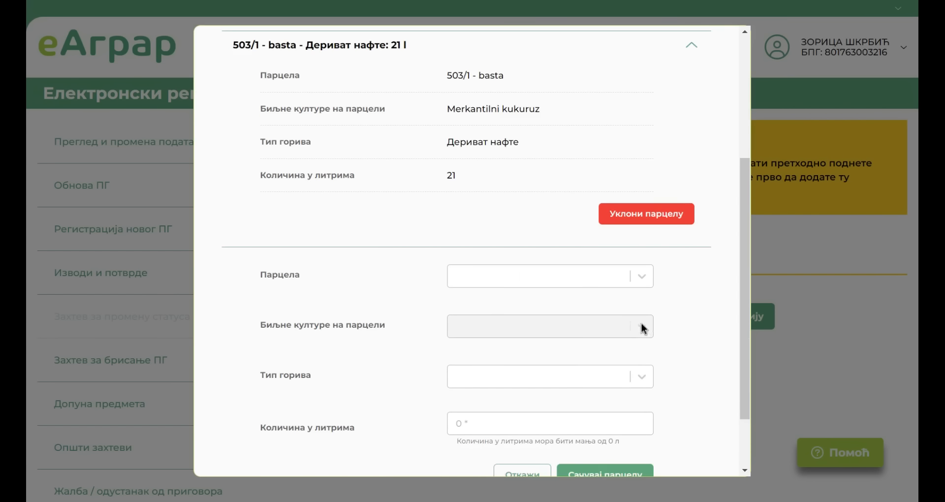
left_click(642, 279)
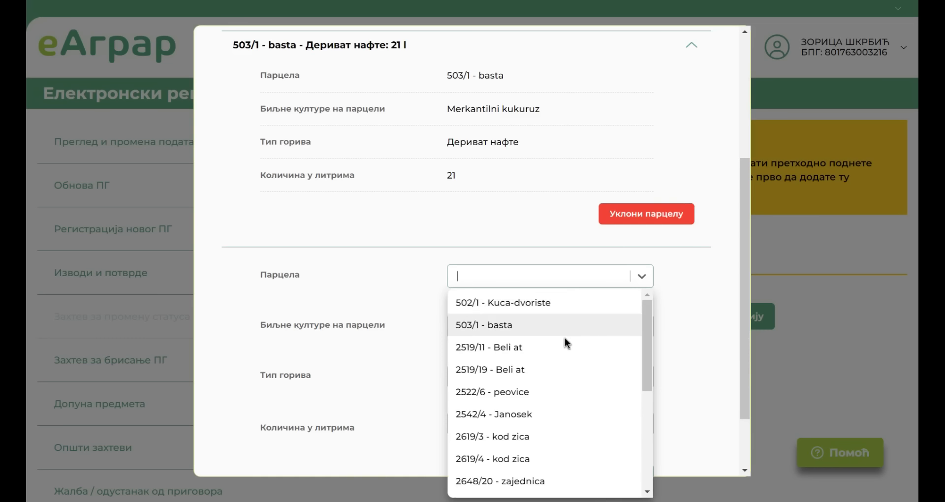
left_click(561, 345)
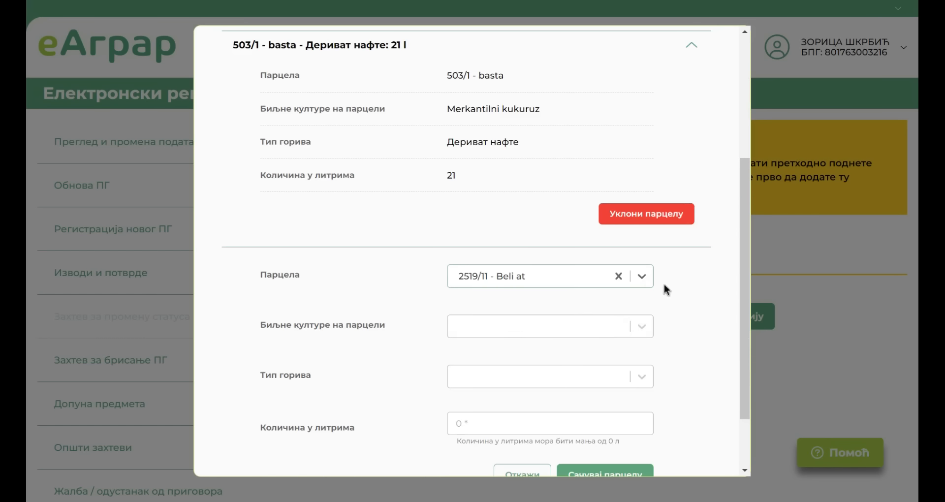
left_click(639, 327)
left_click(596, 352)
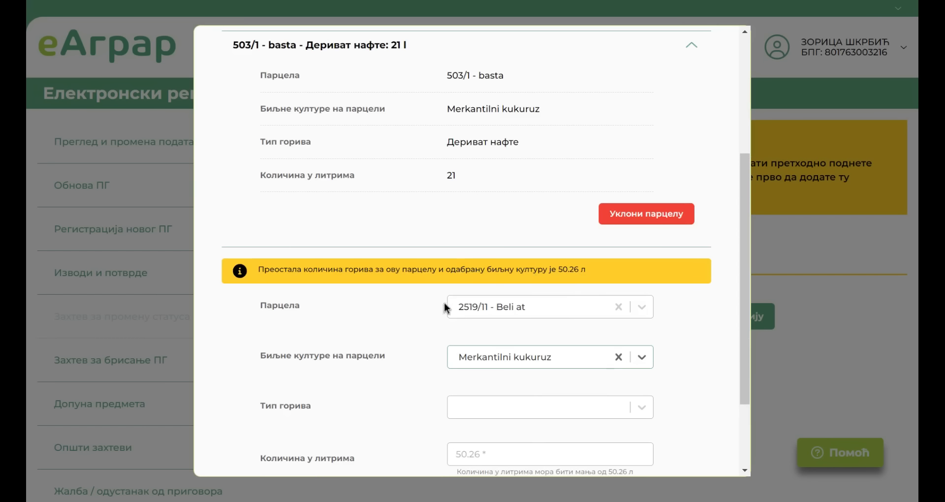
Set the 2519/11 - Beli at entry's fuel type to Дериват нафте and its quantity to 50 litres, and save the parcel
scroll(660, 356, "down", 2)
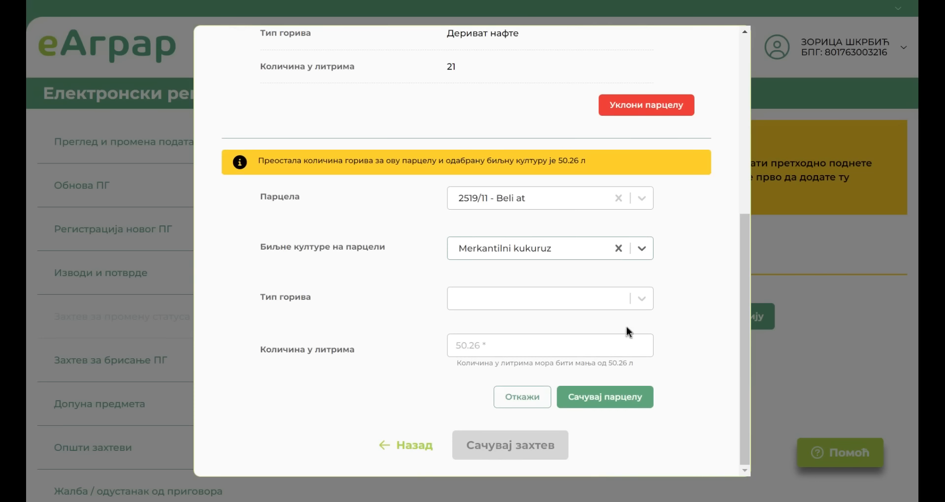
left_click(649, 299)
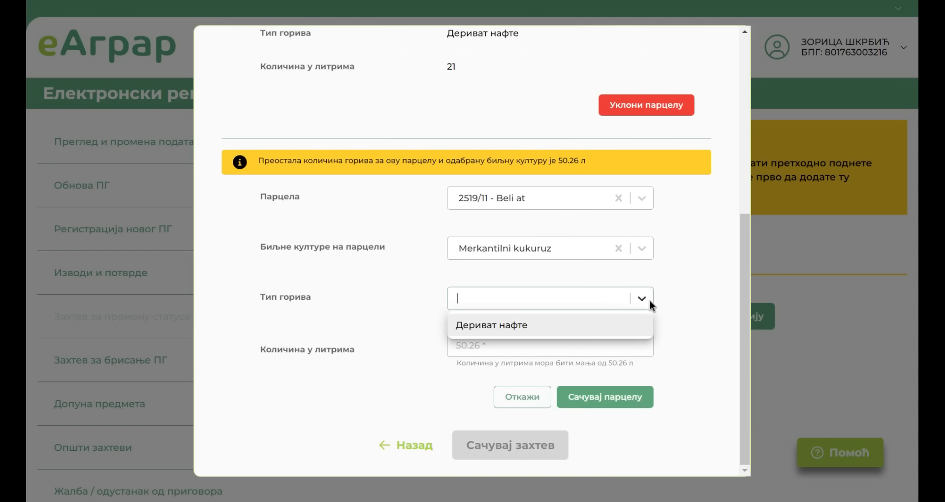
left_click(583, 323)
left_click(545, 351)
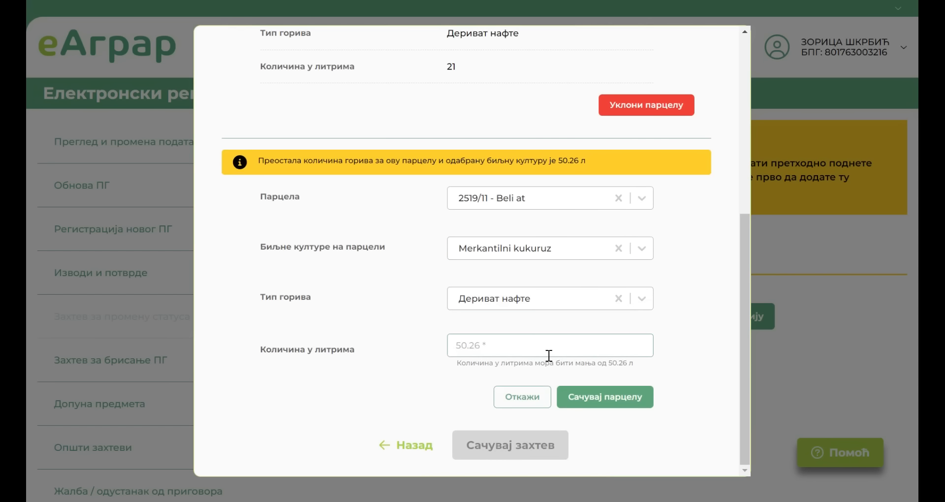
type("50")
left_click(613, 401)
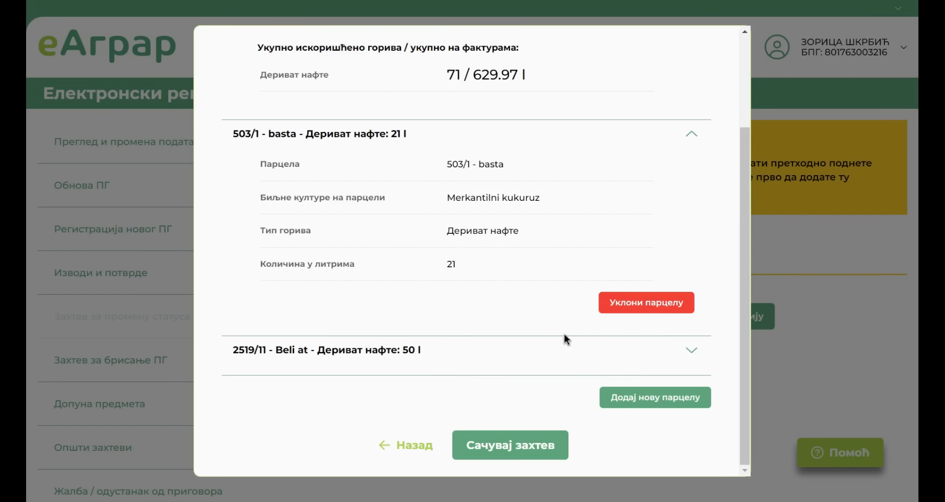
Collapse the saved 503/1 - basta entry and start another parcel entry
left_click(691, 134)
left_click(666, 369)
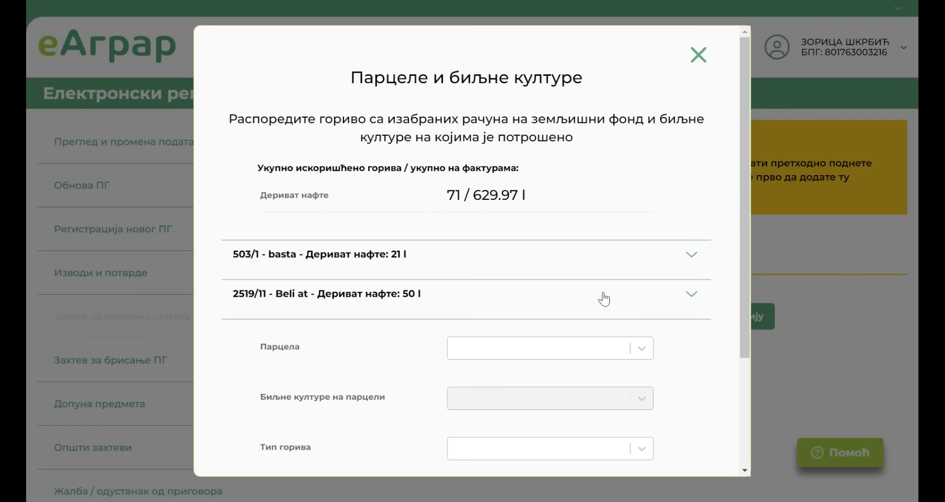
Choose parcel 2519/19 - Beli at and check which crops can be selected for it
left_click(644, 283)
scroll(612, 325, "down", 3)
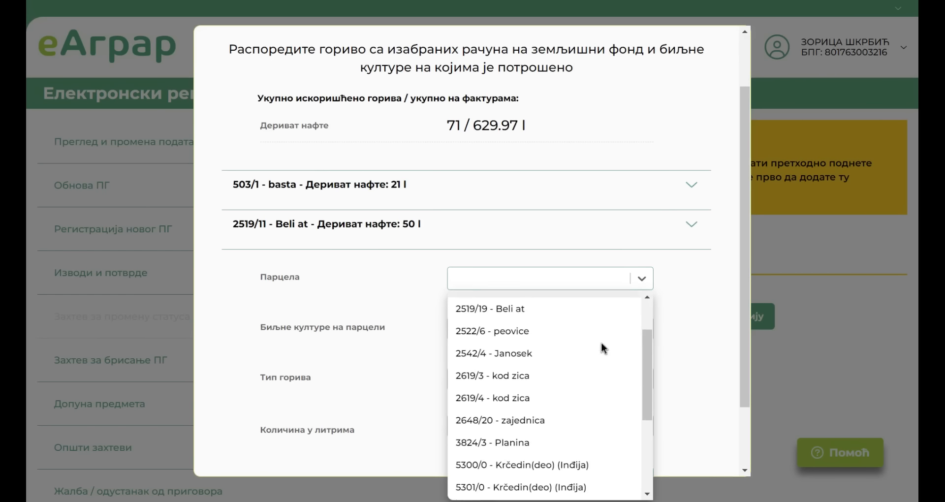
scroll(591, 330, "up", 2)
scroll(580, 311, "up", 2)
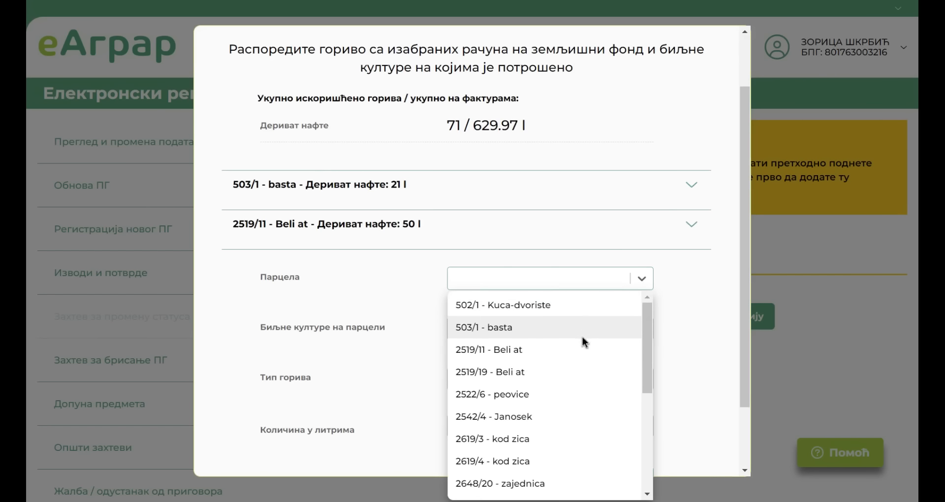
left_click(572, 370)
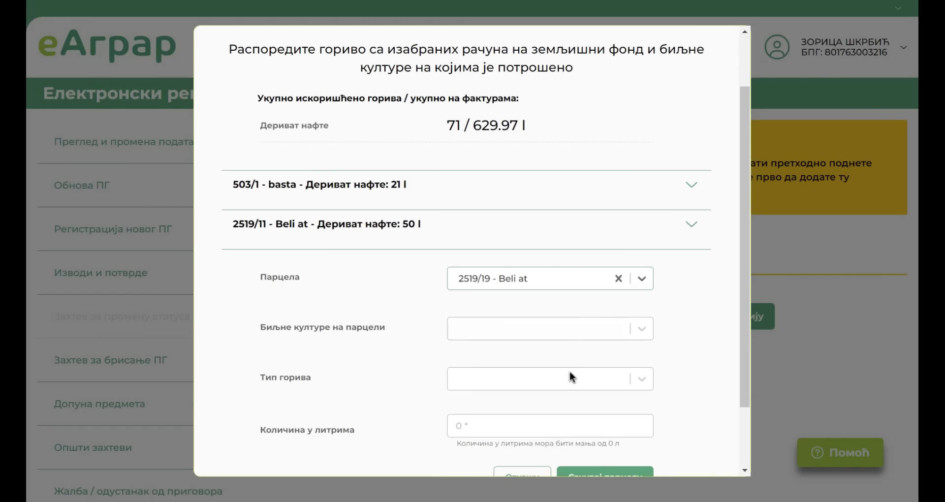
left_click(643, 328)
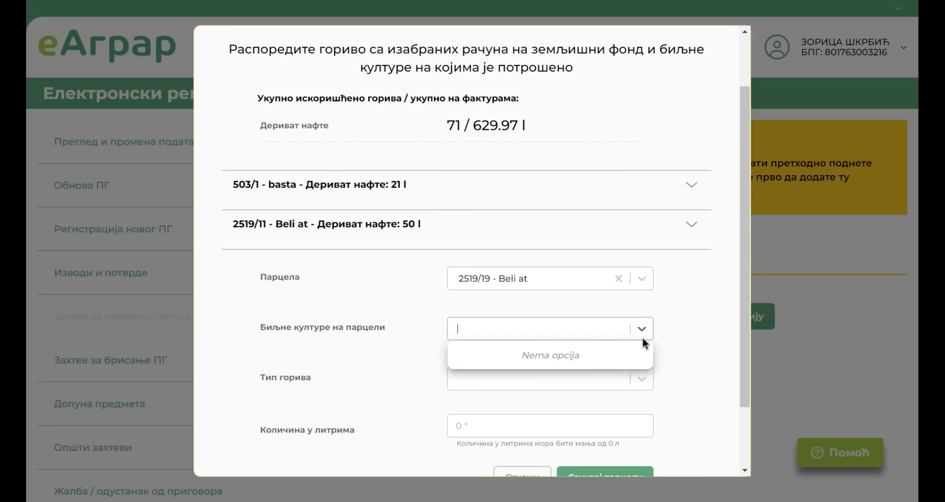
left_click(644, 332)
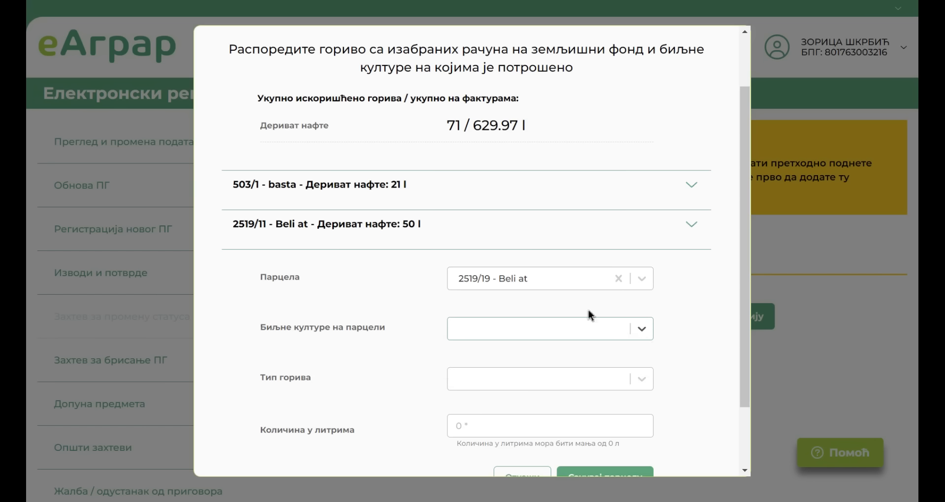
left_click(648, 330)
left_click(648, 330)
Set the parcel to 2522/6 - peovice and its crop to Merkantilni suncokret
left_click(646, 280)
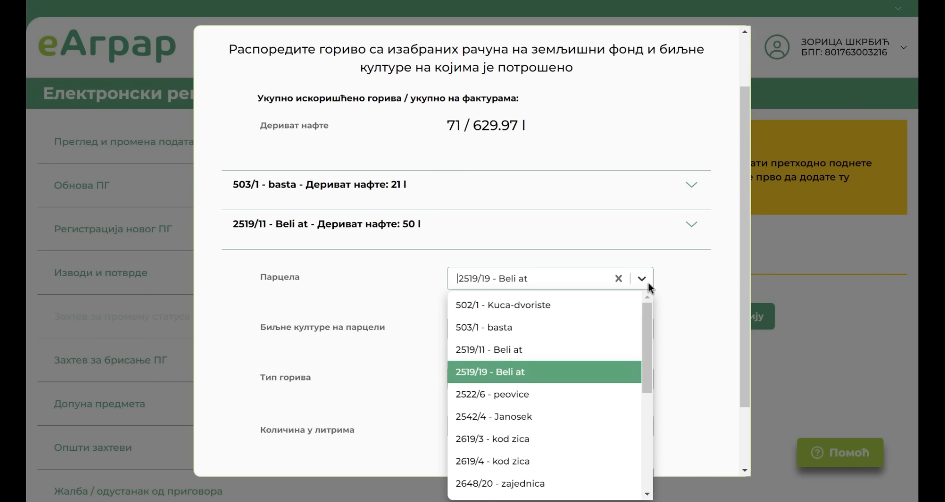
left_click(568, 405)
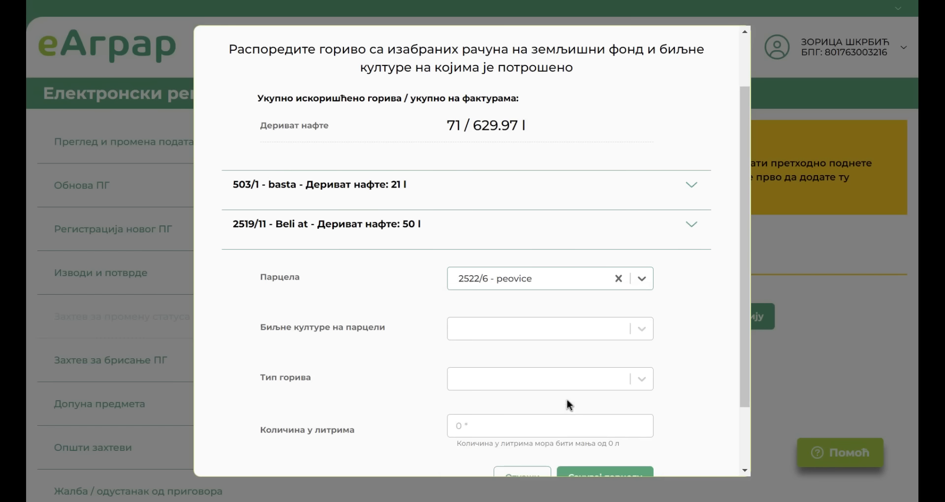
left_click(643, 328)
left_click(607, 354)
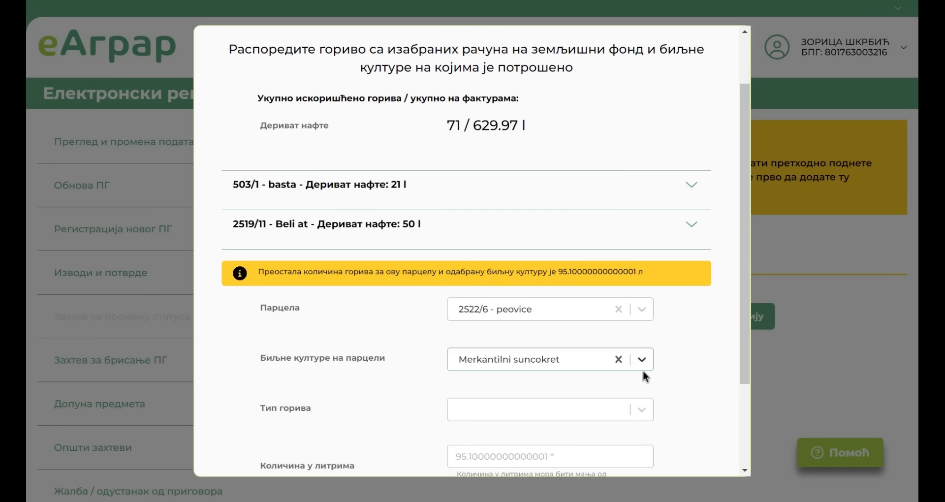
Set the 2522/6 - peovice entry's fuel type to Дериват нафте and its quantity to 95 litres, and save the parcel
scroll(681, 356, "down", 1)
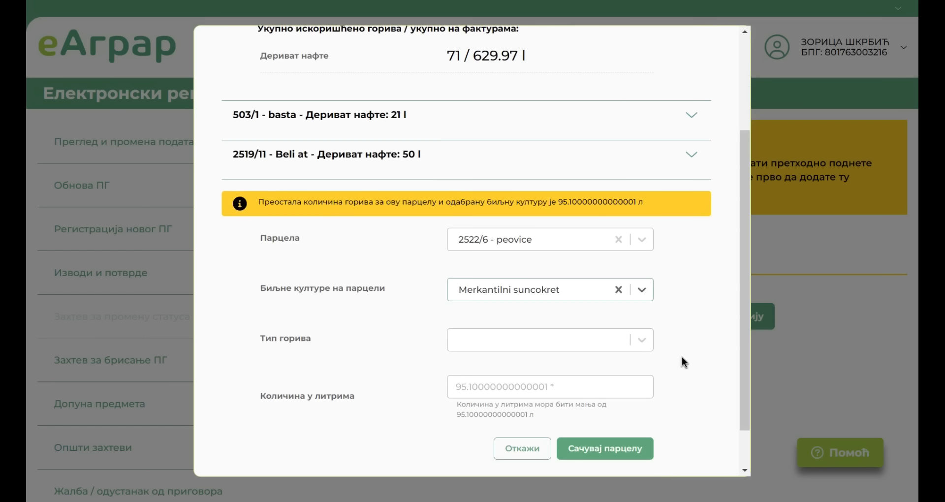
left_click(639, 345)
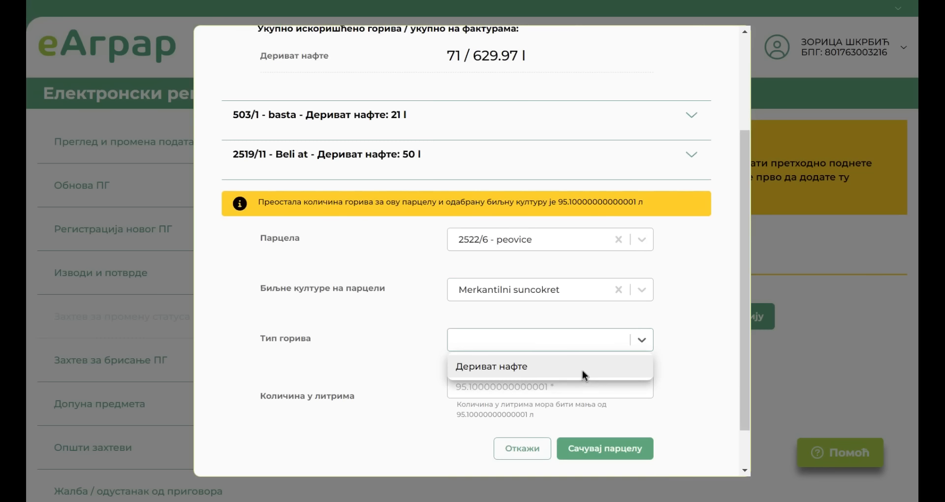
left_click(583, 370)
left_click(593, 391)
type("95")
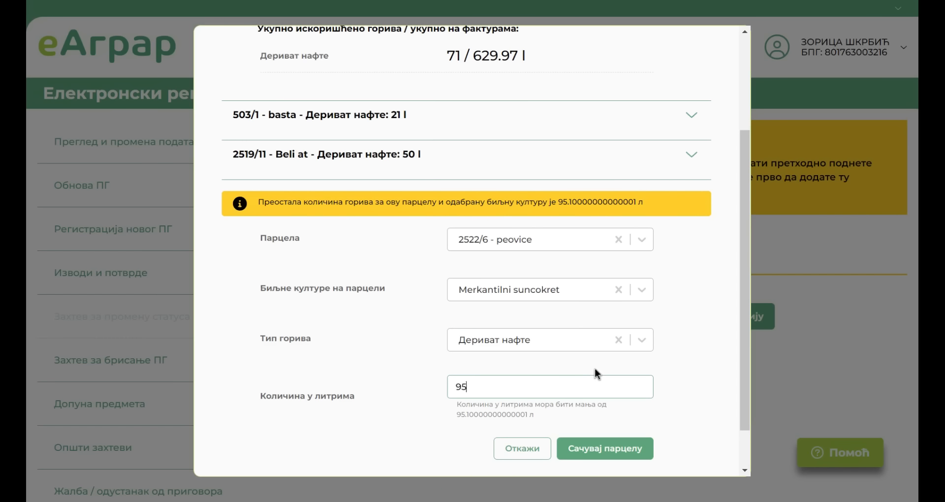
left_click(610, 449)
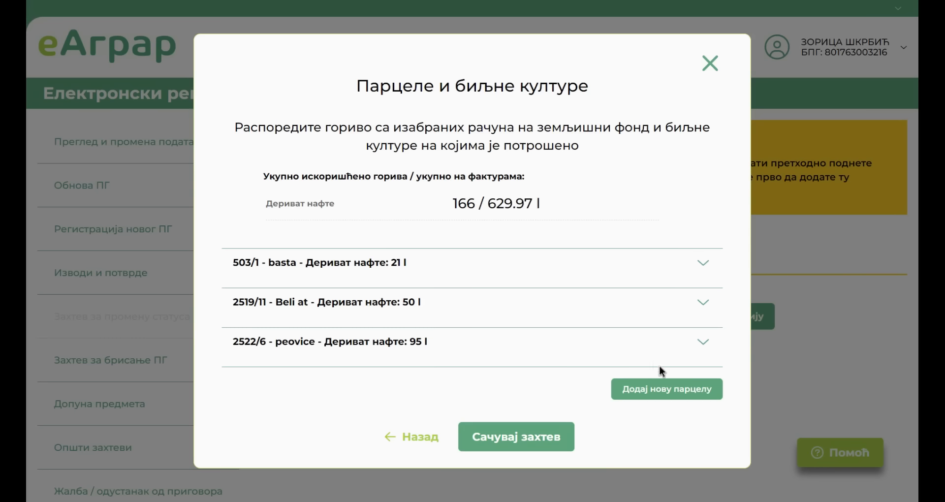
Add a new parcel entry for 2542/4 - Janosek with the crop Merkantilni suncokret
left_click(673, 392)
scroll(666, 327, "down", 3)
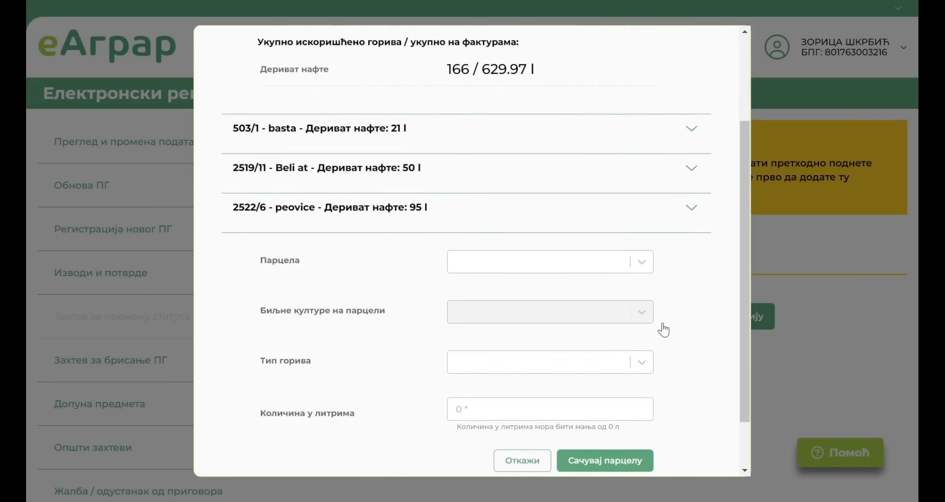
left_click(649, 251)
scroll(579, 336, "down", 3)
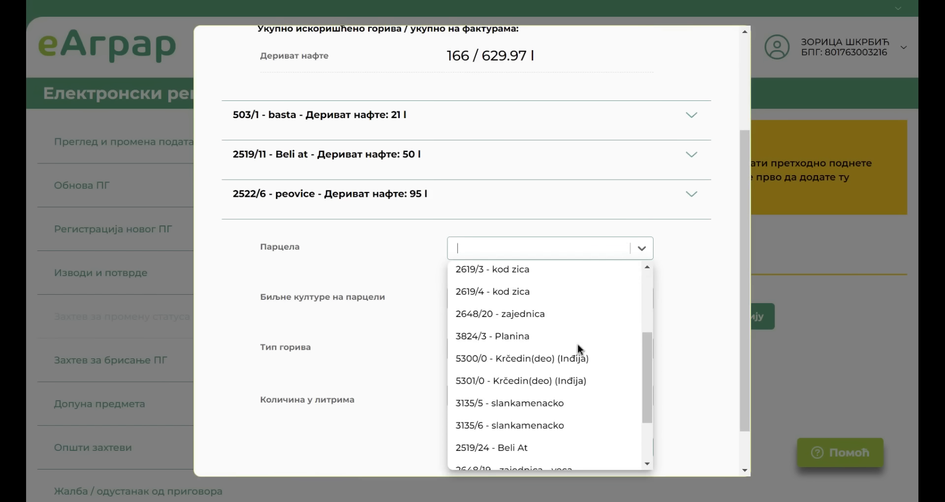
scroll(565, 323, "up", 2)
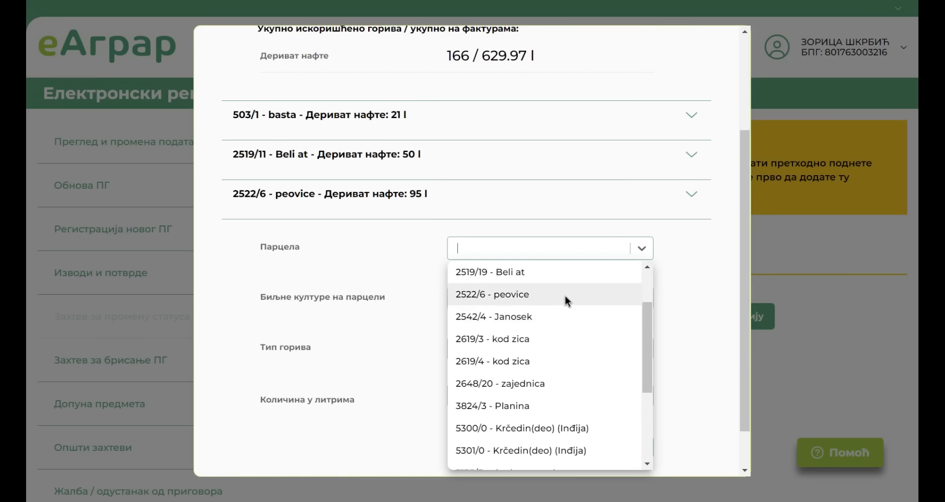
left_click(559, 317)
left_click(649, 299)
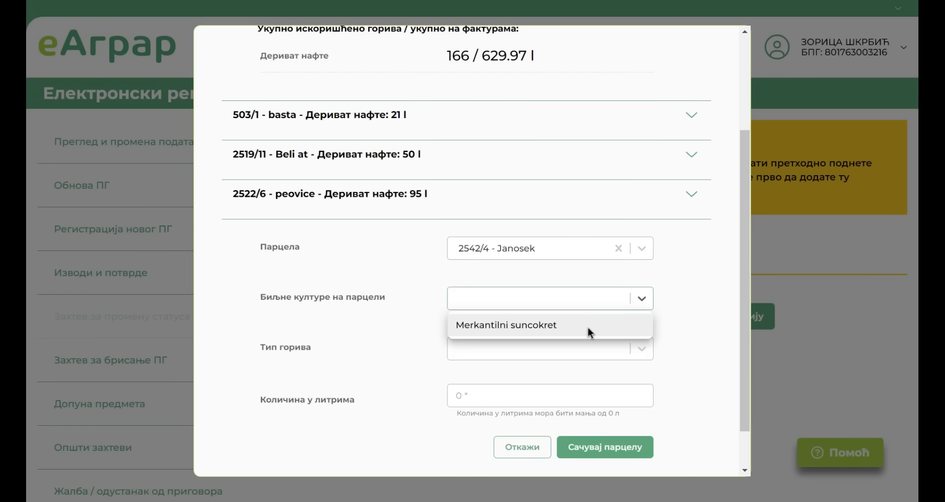
left_click(588, 327)
left_click(646, 379)
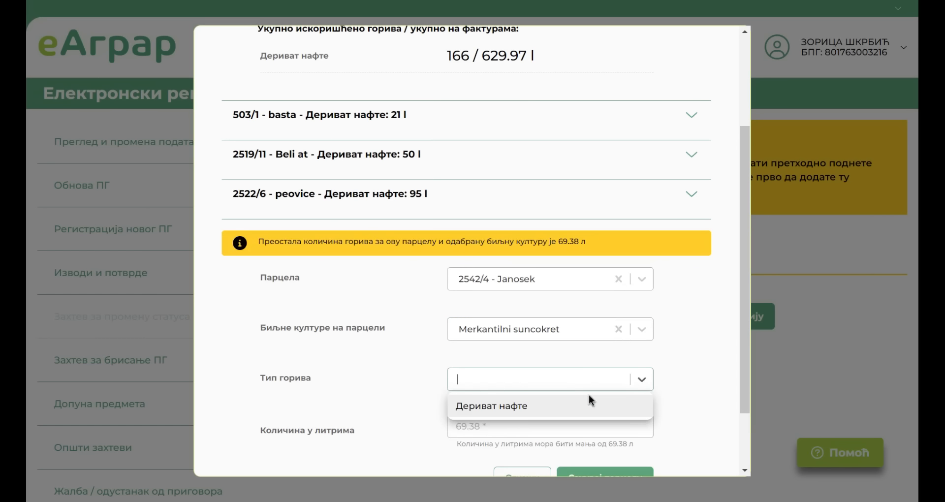
left_click(578, 405)
left_click(564, 433)
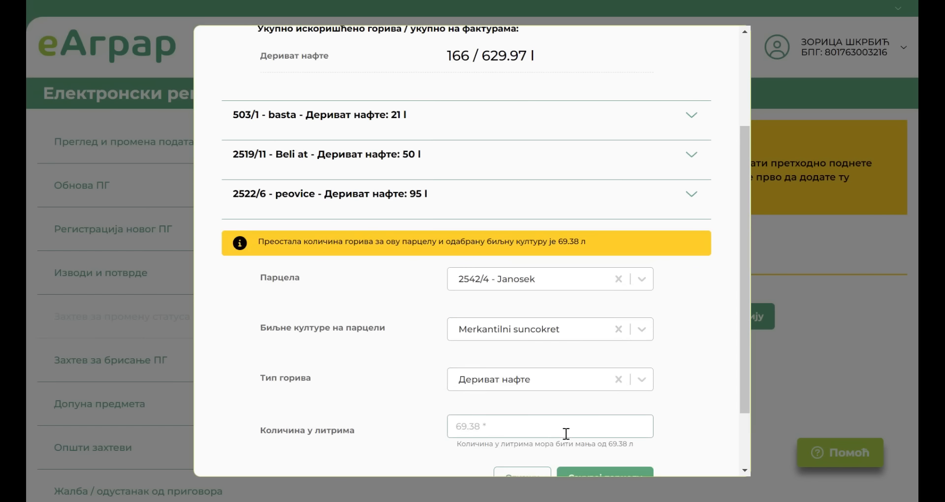
type("69")
scroll(681, 404, "down", 2)
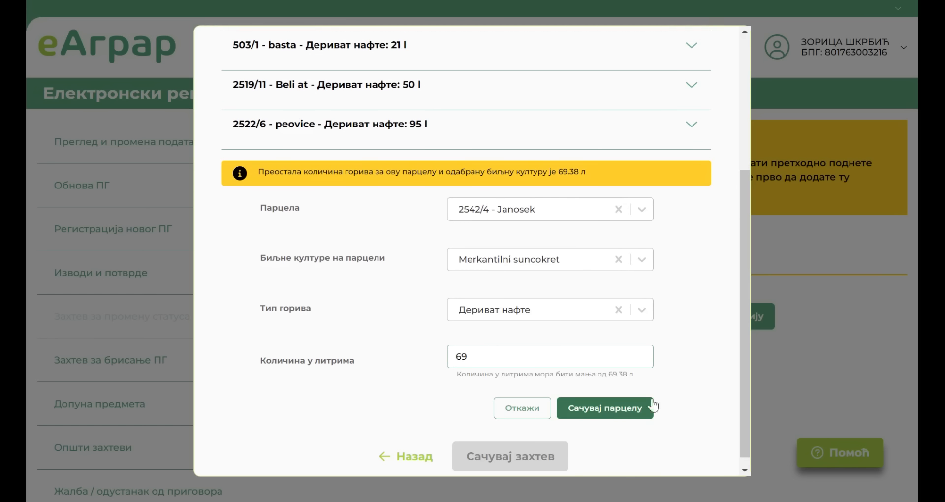
left_click(617, 417)
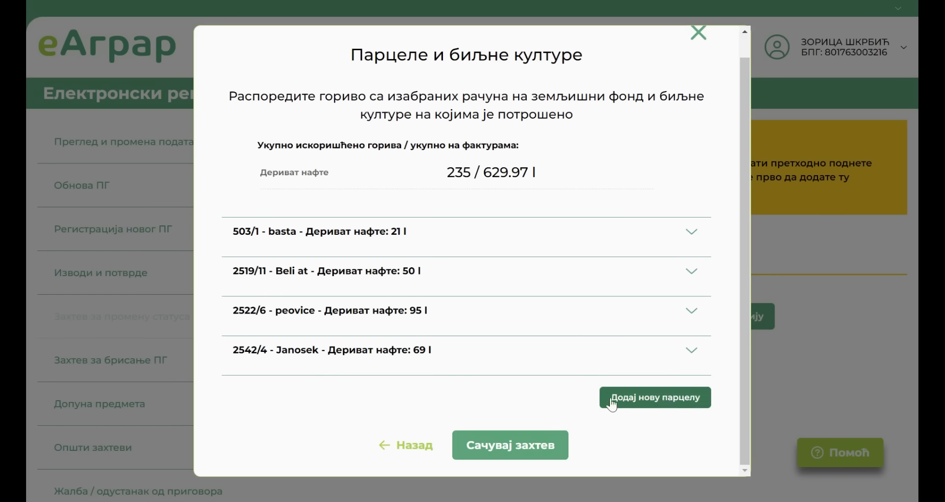
Add a new parcel entry for 2619/3 - kod zica with the crop Merkatilna pšenica
left_click(663, 406)
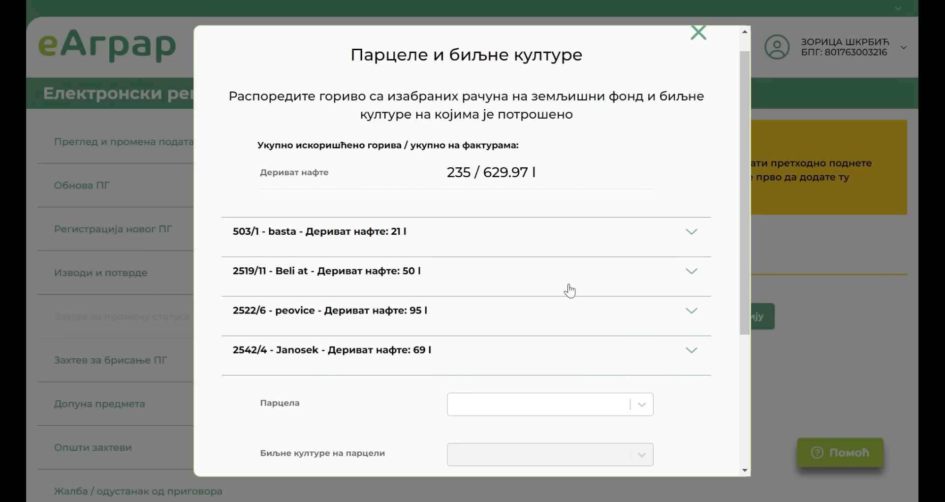
scroll(567, 289, "down", 4)
left_click(646, 200)
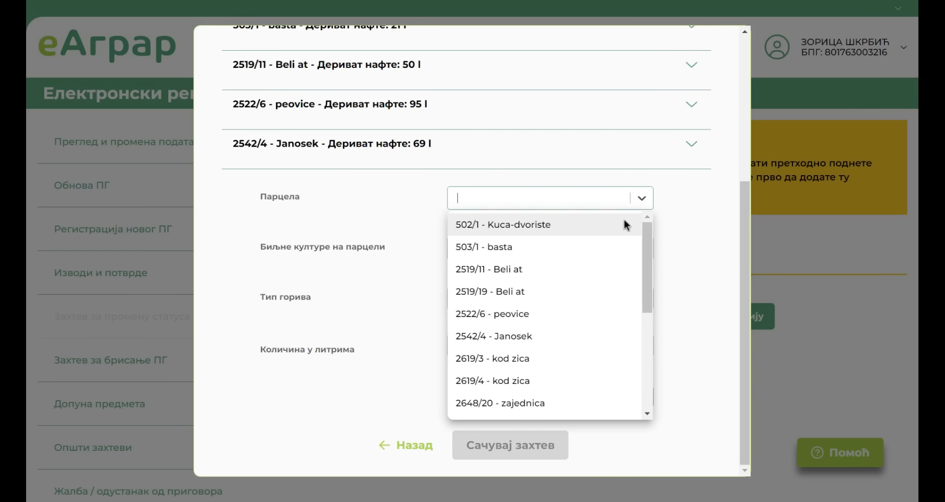
scroll(592, 314, "down", 3)
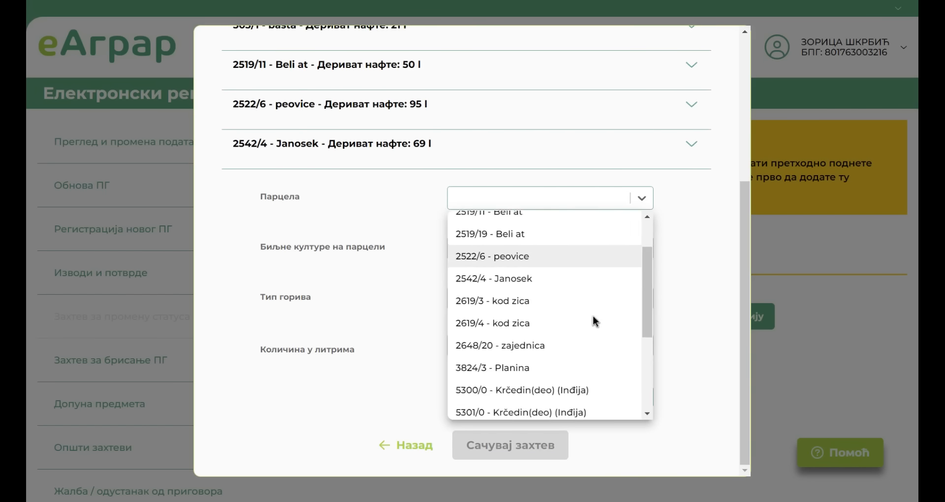
left_click(574, 295)
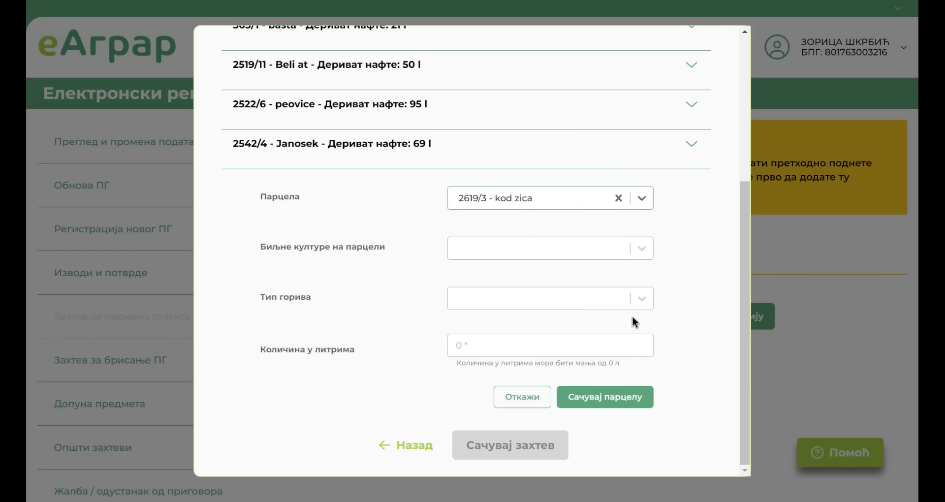
left_click(648, 251)
left_click(582, 282)
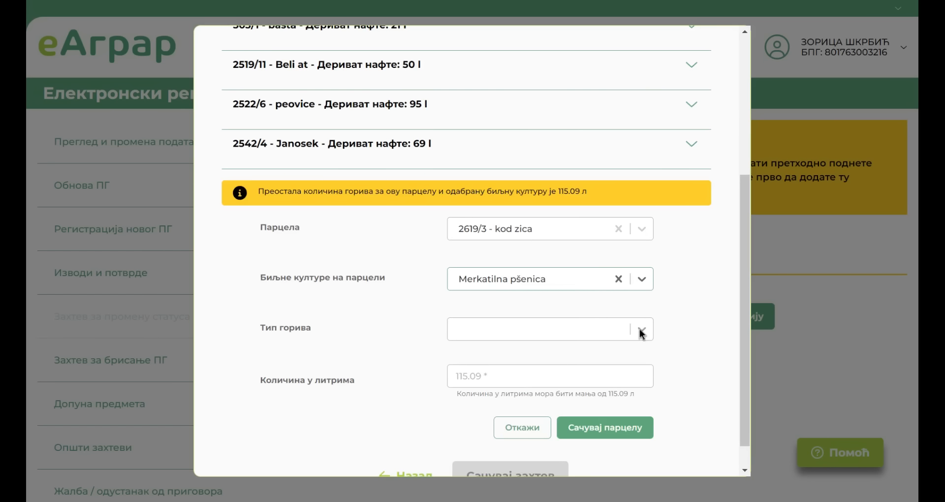
Set the 2619/3 - kod zica entry's fuel type to Дериват нафте and its quantity to 115 litres, and save the parcel
left_click(641, 333)
left_click(571, 353)
left_click(561, 379)
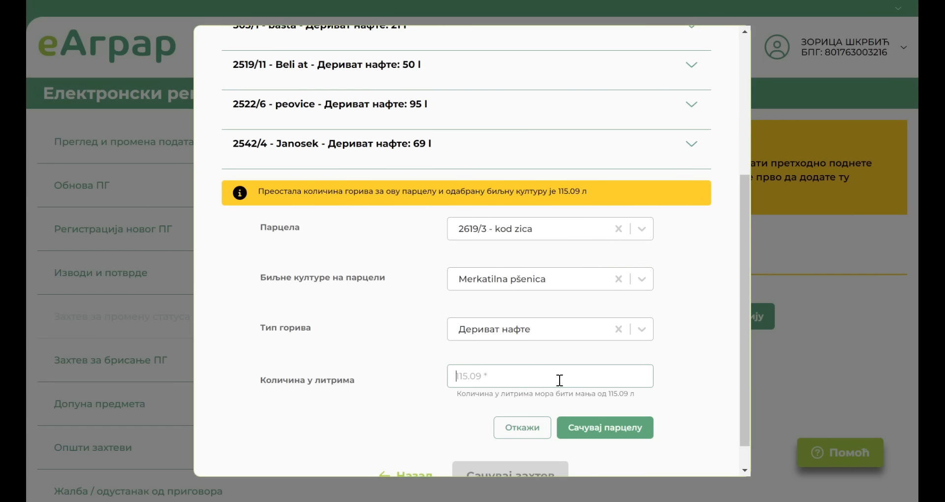
type("115")
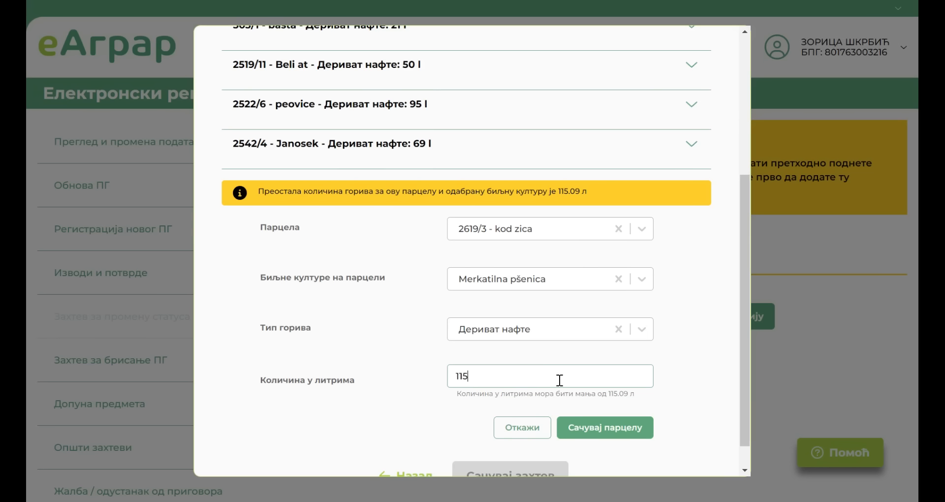
left_click(616, 429)
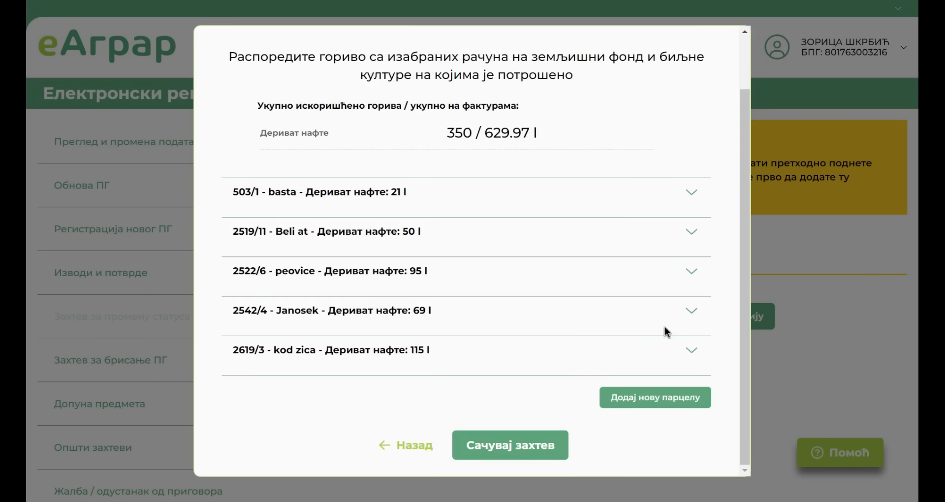
Add a new parcel entry for 2619/4 - kod zica with the crop Merkatilna pšenica
left_click(666, 397)
scroll(623, 315, "down", 1)
scroll(626, 333, "down", 1)
left_click(642, 264)
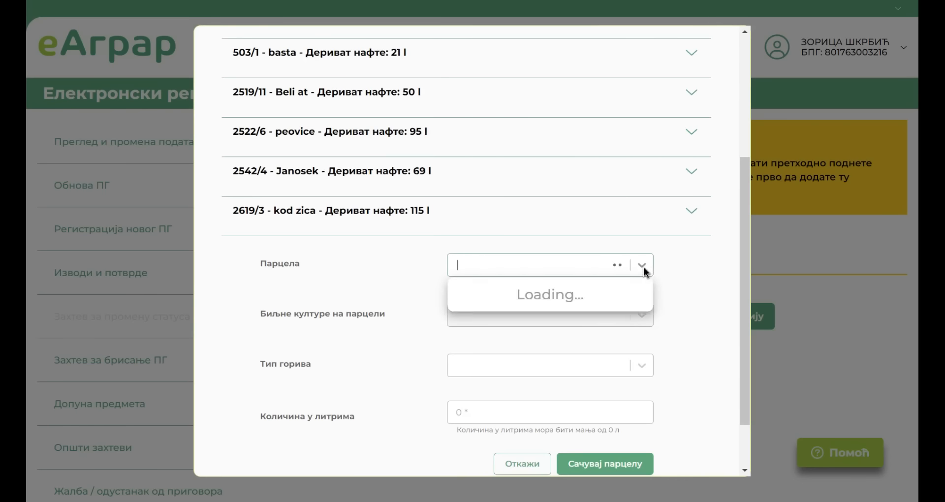
scroll(613, 327, "down", 1)
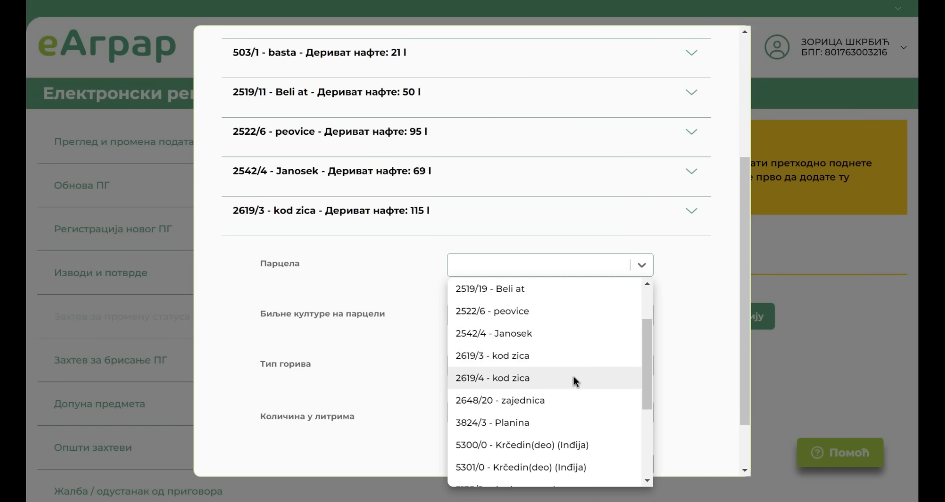
left_click(573, 376)
left_click(645, 310)
left_click(615, 339)
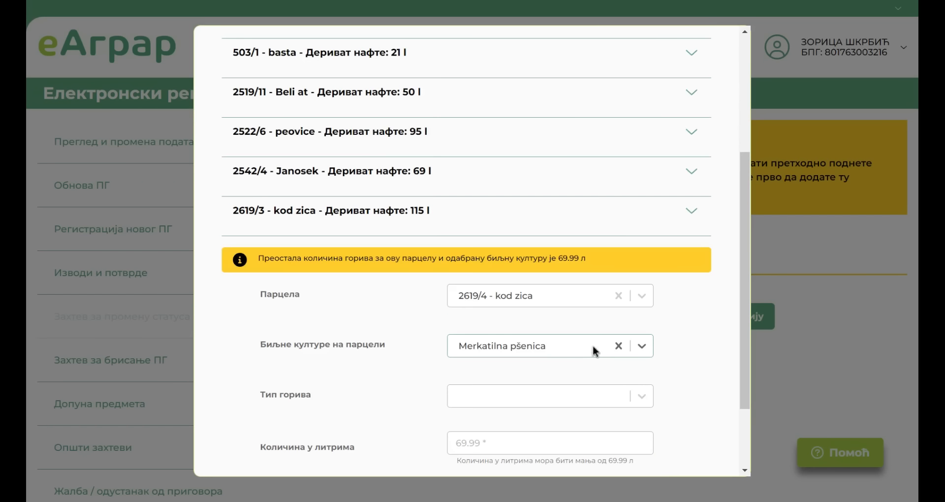
Set the 2619/4 - kod zica entry's fuel type to Дериват нафте and its quantity to 69 litres, and save the parcel
left_click(651, 400)
left_click(594, 418)
left_click(553, 448)
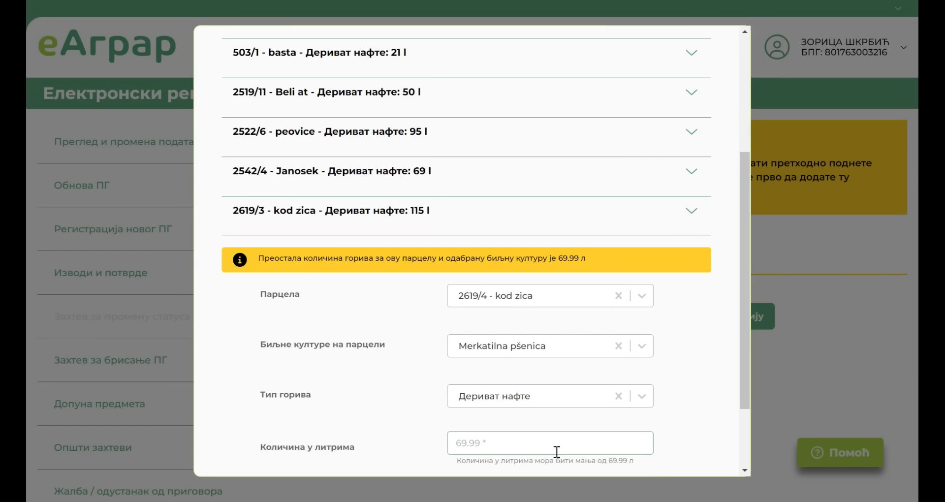
type("69")
scroll(685, 389, "down", 1)
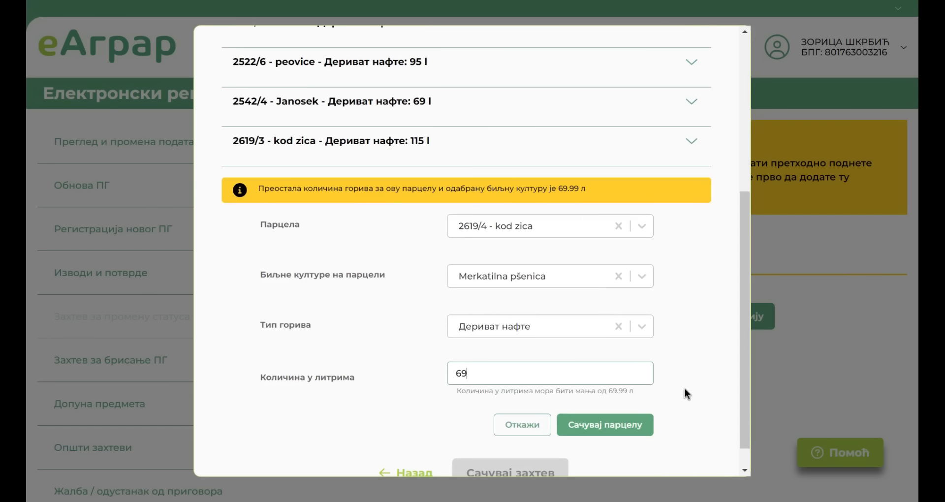
left_click(614, 431)
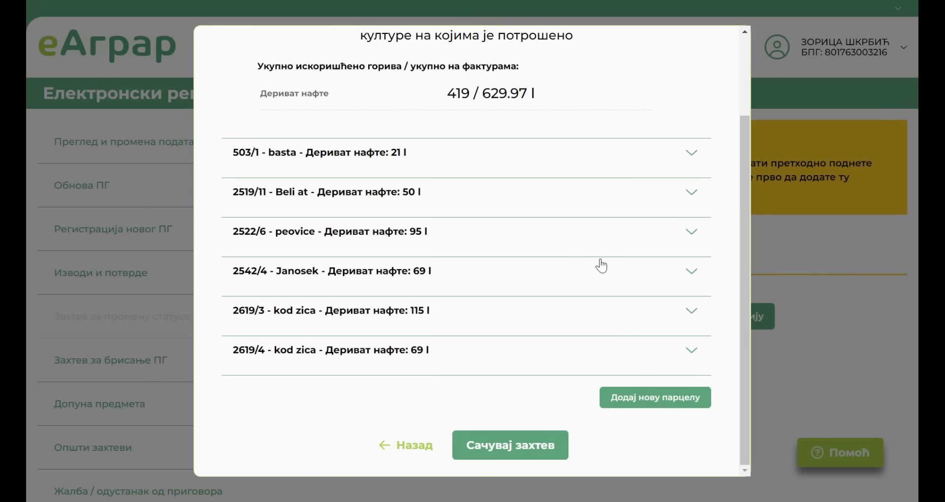
Add a new parcel entry for 2648/20 - zajednica with the crop Merkatilna pšenica
left_click(671, 398)
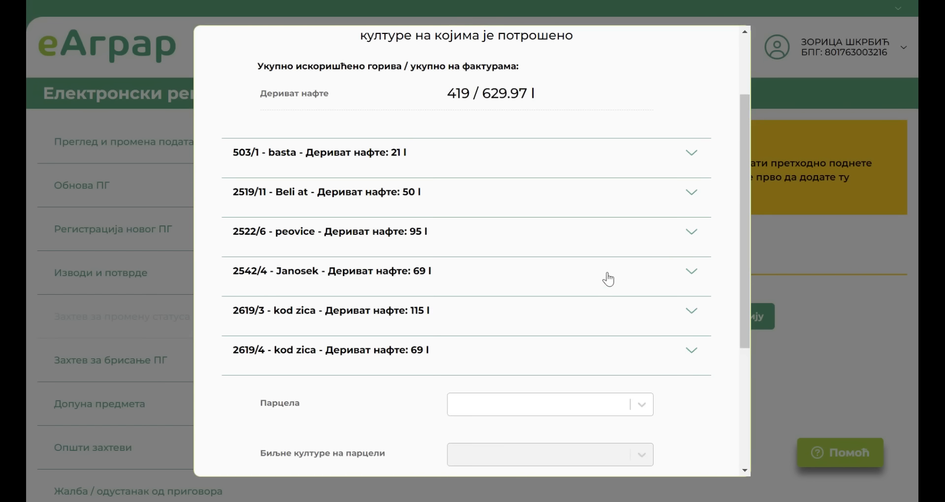
scroll(606, 278, "down", 3)
scroll(601, 287, "down", 1)
left_click(642, 197)
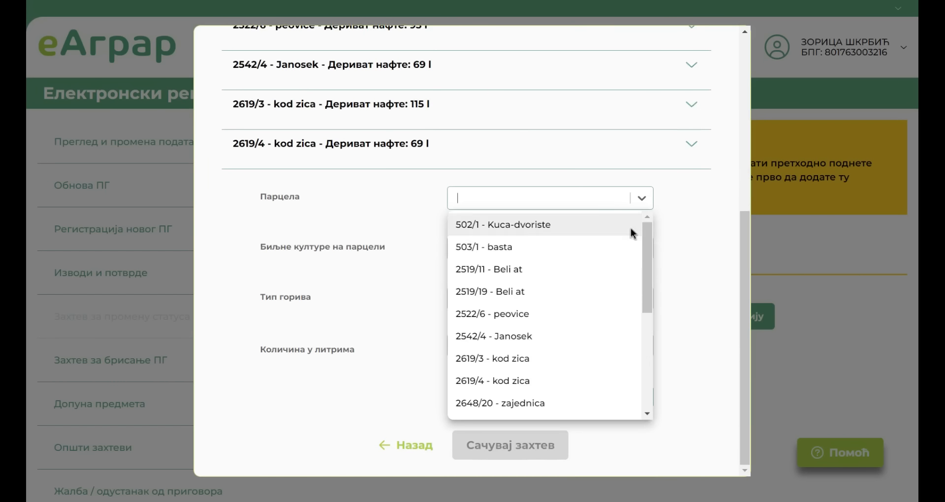
left_click(564, 403)
left_click(640, 248)
left_click(589, 279)
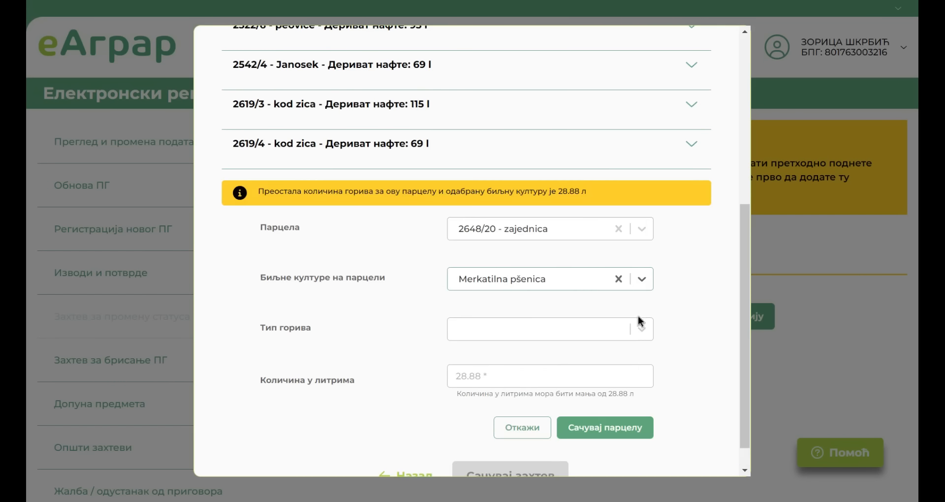
Set the 2648/20 - zajednica entry's fuel type to Дериват нафте and its quantity to 28 litres, and save the parcel
left_click(642, 330)
left_click(590, 352)
left_click(583, 382)
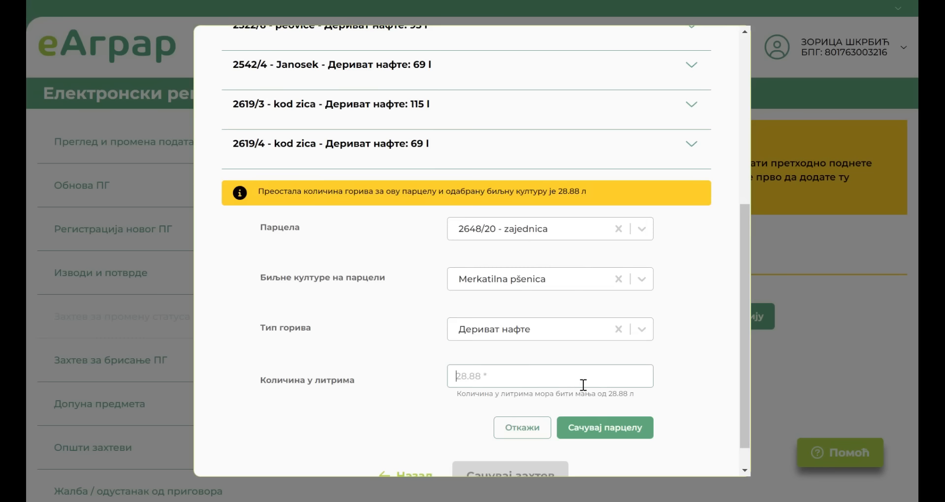
type("28")
left_click(619, 428)
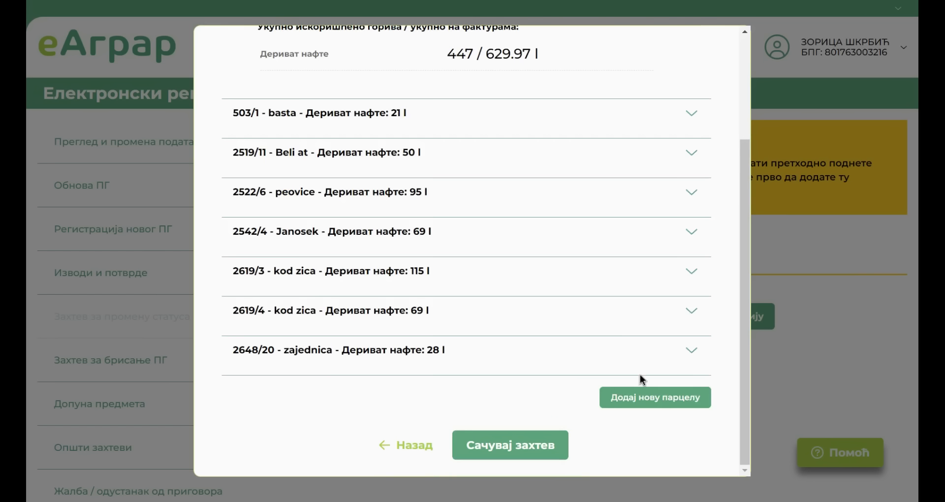
Add a new parcel entry and try to choose a crop for parcel 3824/3 - Planina
left_click(642, 404)
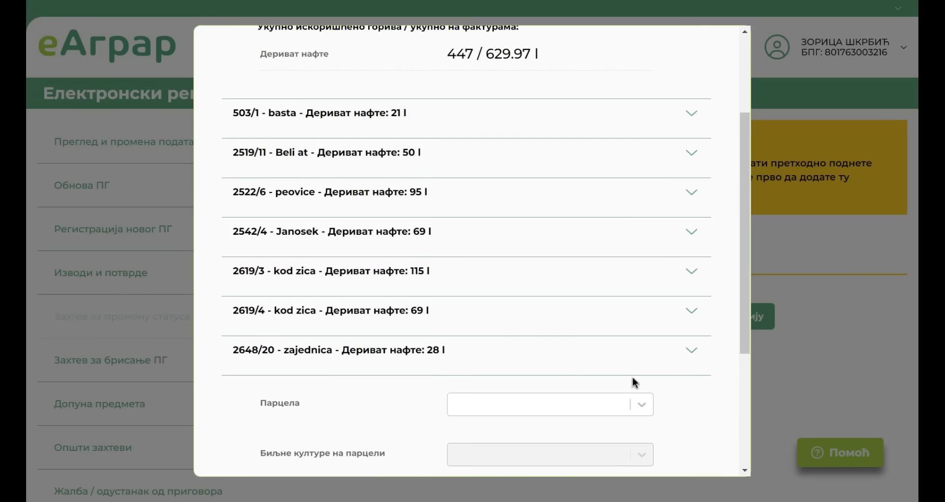
scroll(645, 274, "down", 3)
left_click(644, 268)
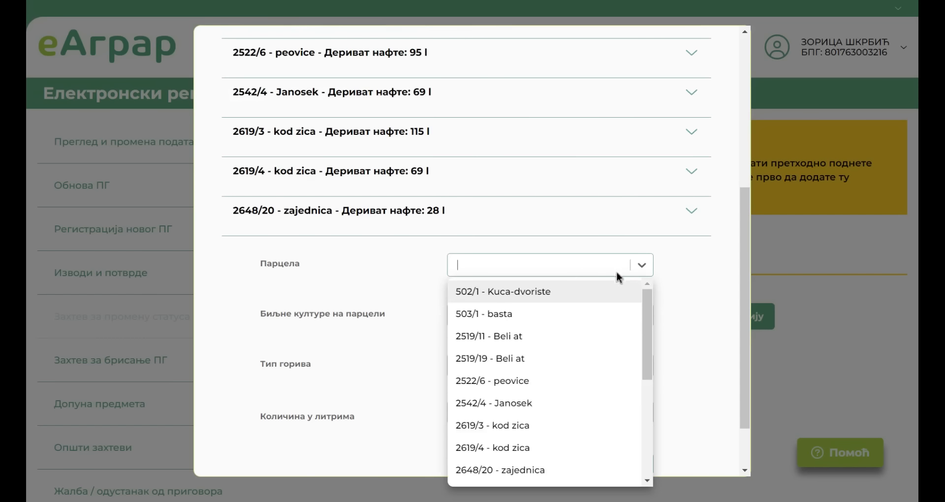
scroll(600, 320, "down", 3)
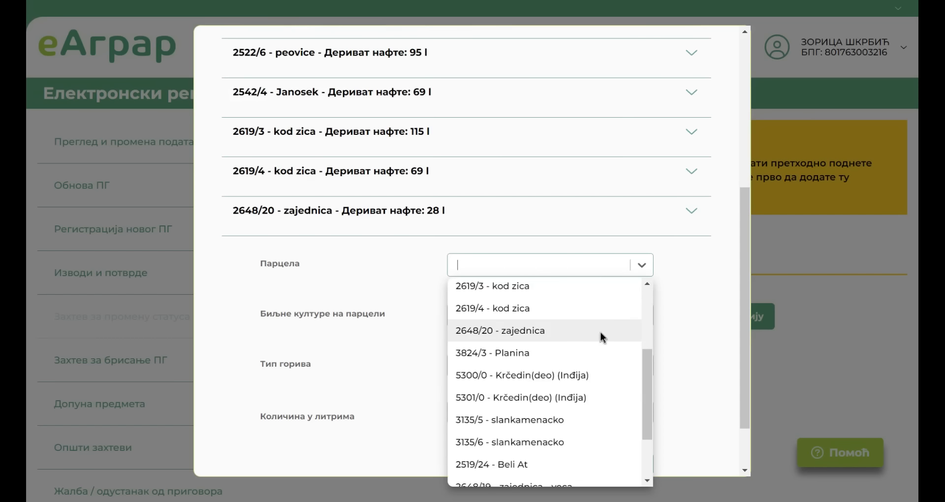
left_click(583, 354)
left_click(641, 322)
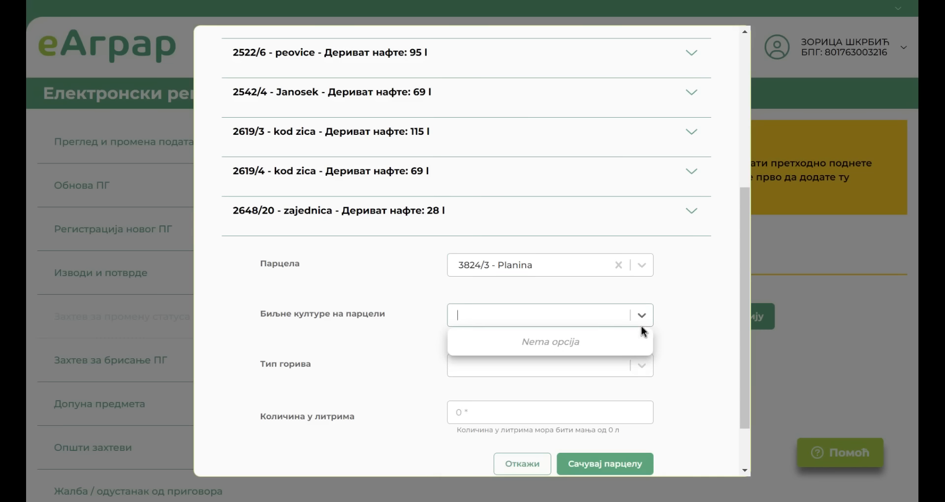
left_click(642, 316)
Try parcels 5300/0 and 5301/0 - Krčedin(deo) (Inđija) in the new entry, checking each for an available crop
left_click(647, 267)
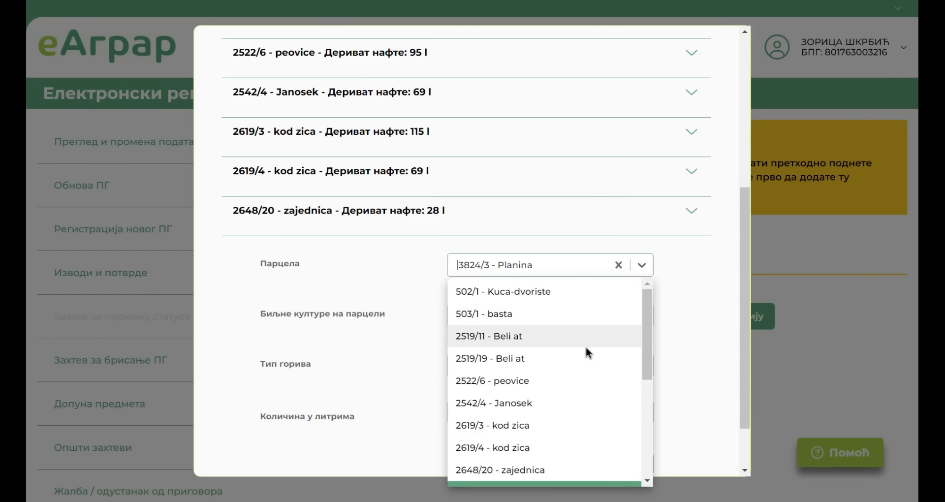
scroll(585, 352, "down", 3)
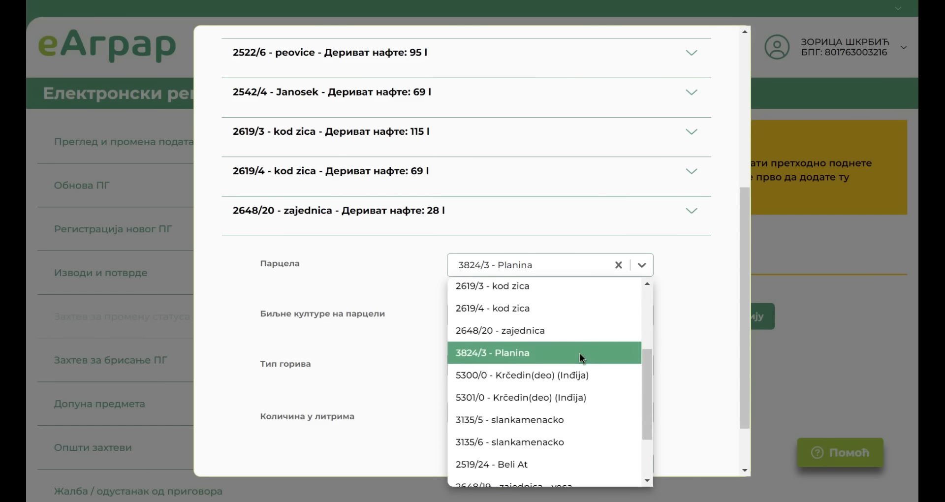
left_click(603, 374)
left_click(642, 317)
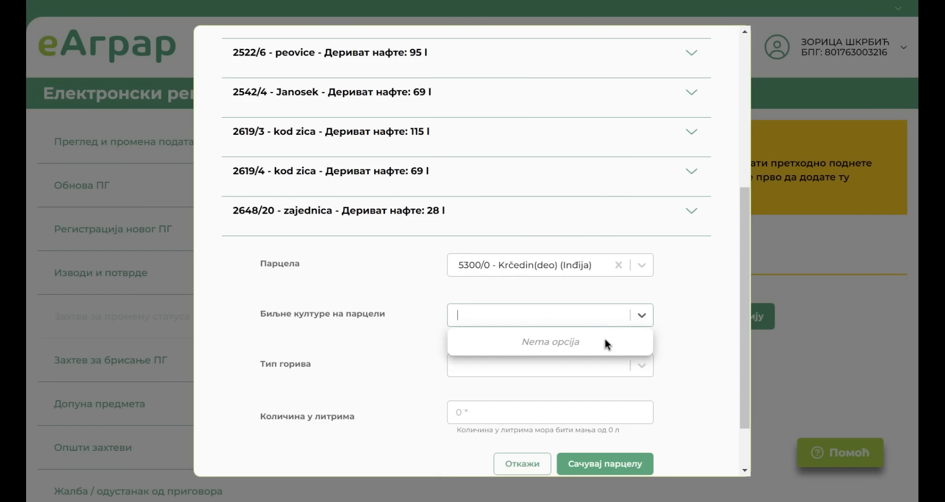
left_click(646, 268)
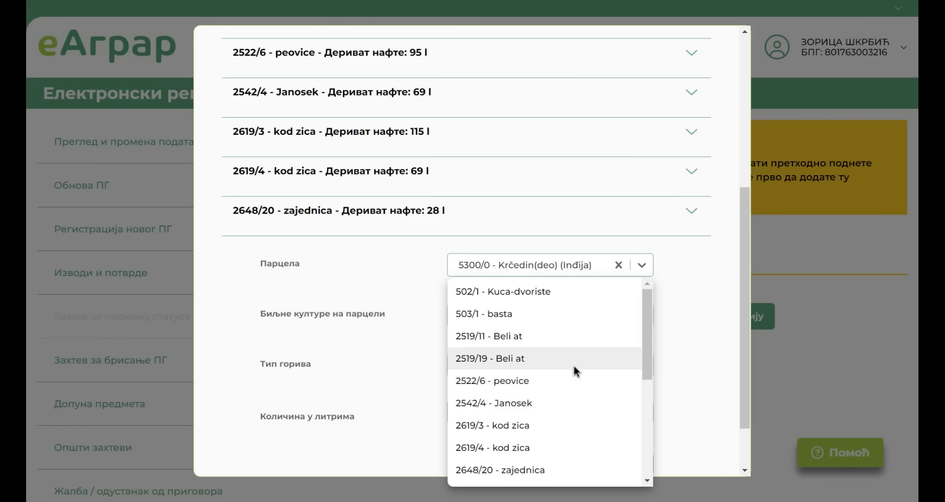
scroll(572, 354, "down", 3)
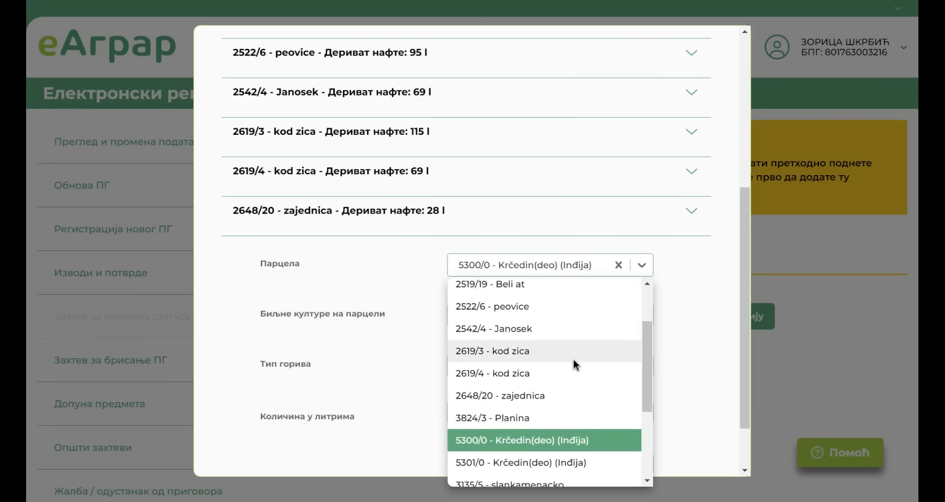
left_click(577, 397)
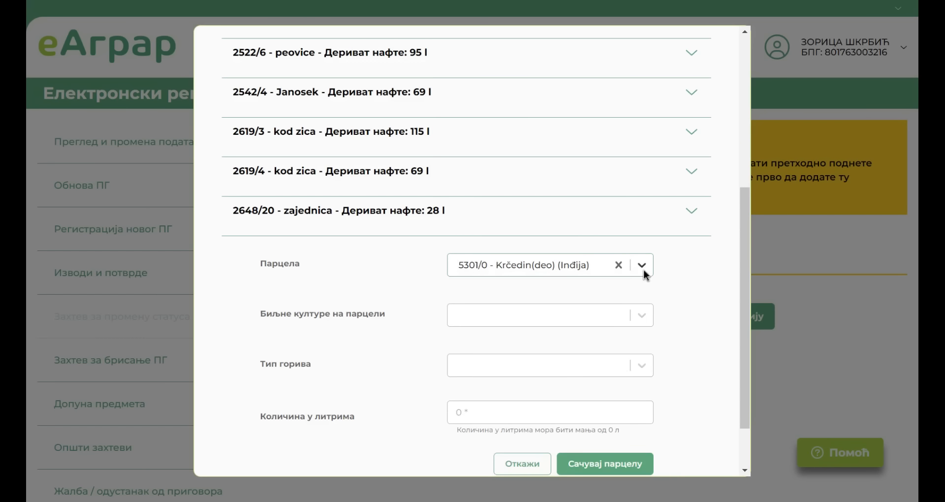
left_click(642, 315)
Change the new entry's parcel to 3135/5 - slankamenacko and choose the crop Merkantilni kukuruz
left_click(640, 265)
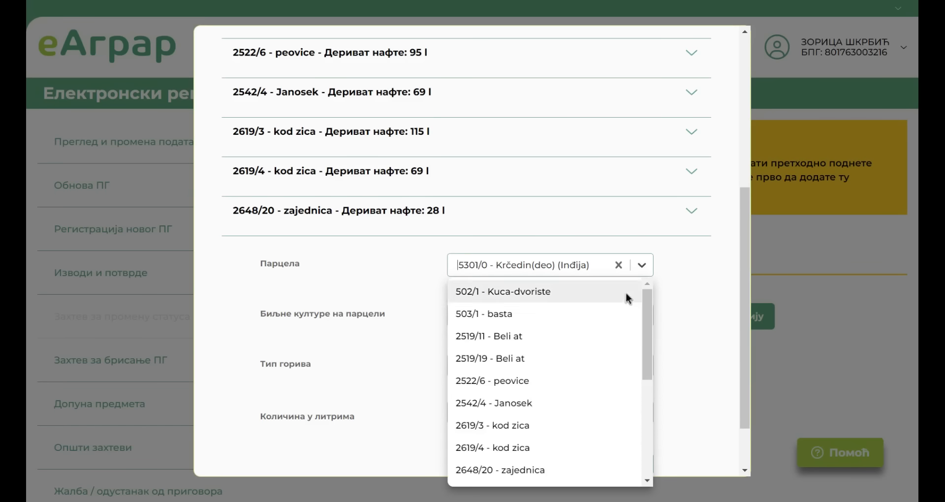
scroll(589, 366, "down", 5)
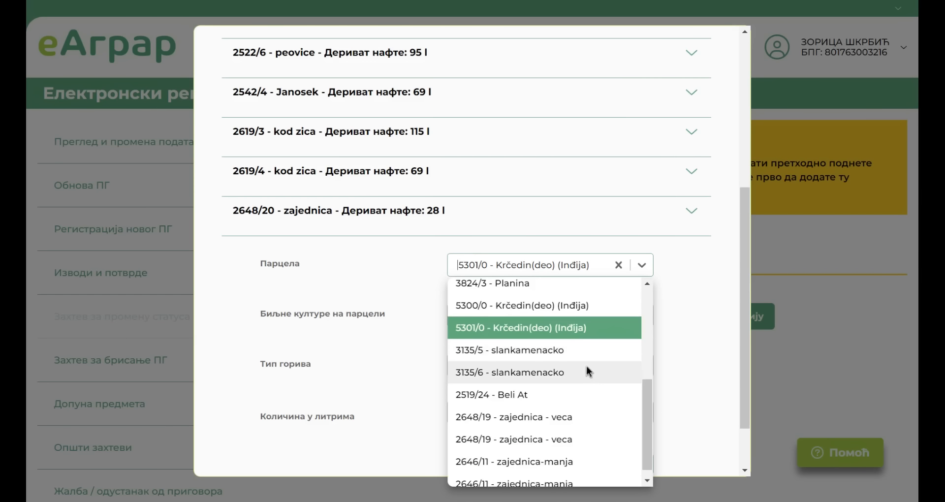
left_click(581, 354)
left_click(641, 315)
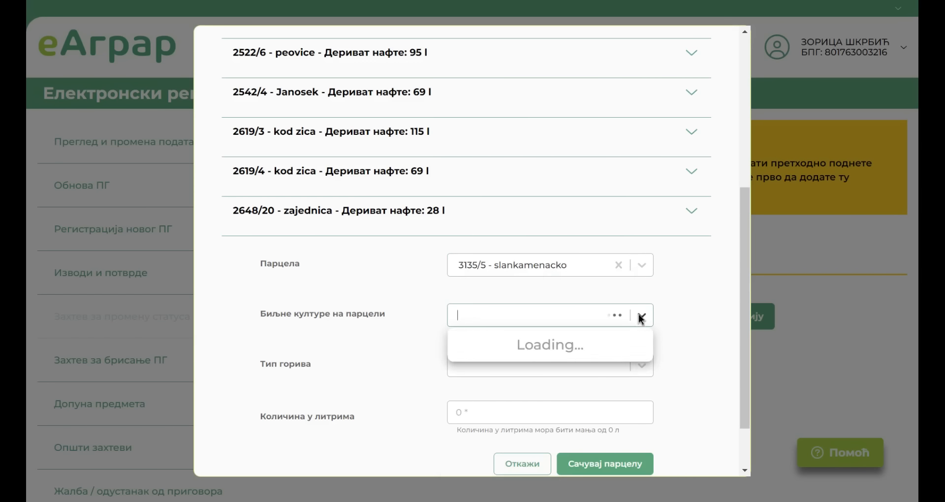
left_click(601, 340)
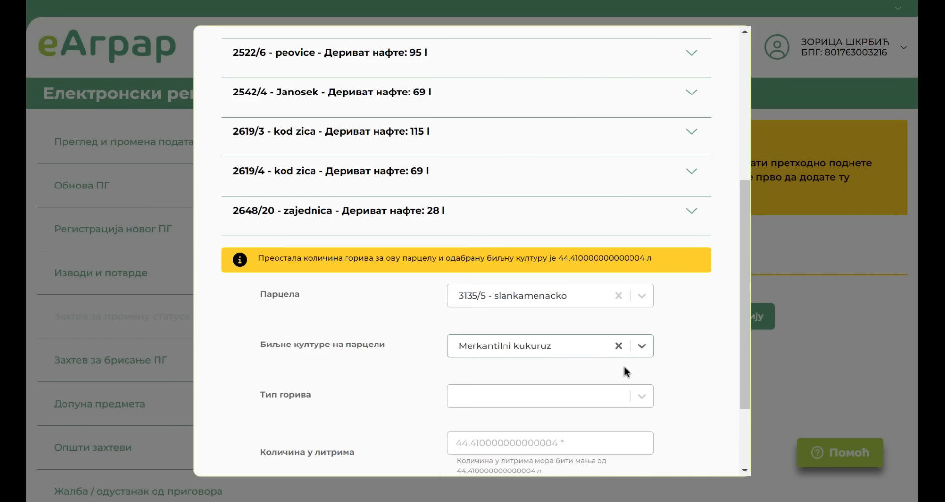
Set the 3135/5 - slankamenacko entry's fuel type to Дериват нафте and its quantity to 44 litres, and save the parcel
left_click(645, 401)
left_click(589, 417)
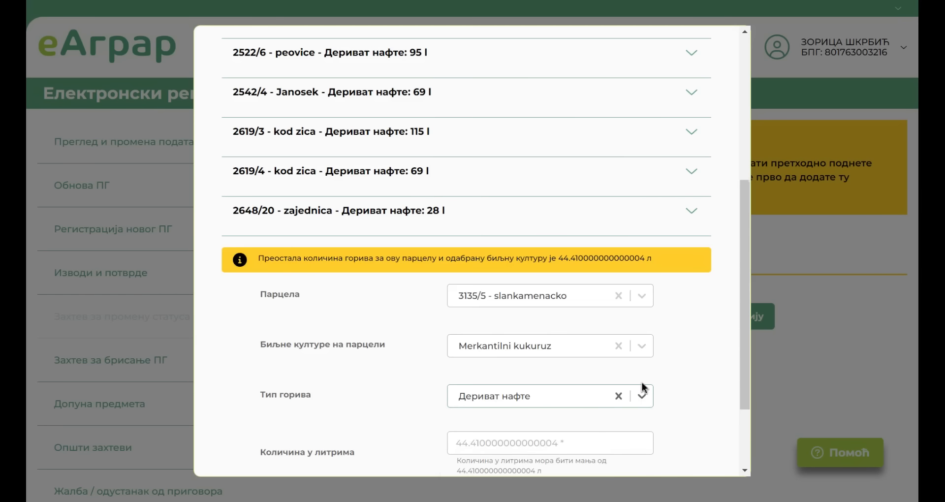
scroll(595, 393, "down", 1)
left_click(605, 383)
type("44")
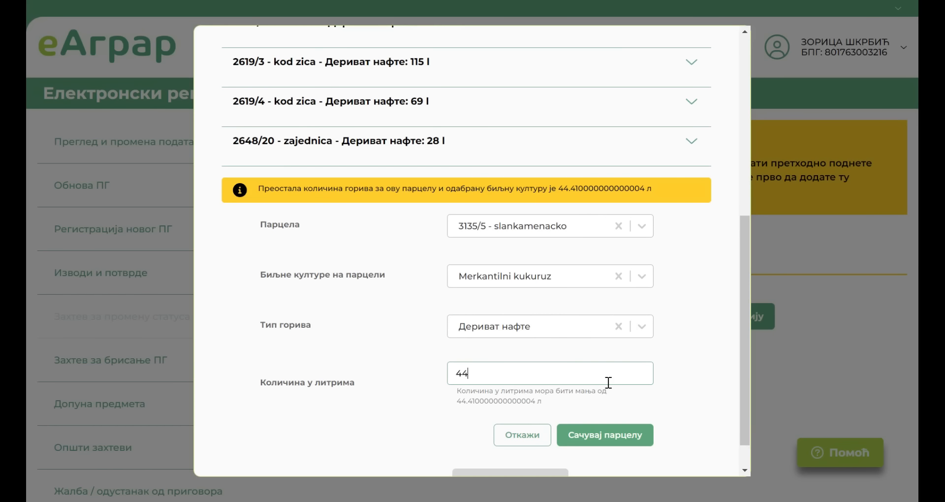
left_click(614, 442)
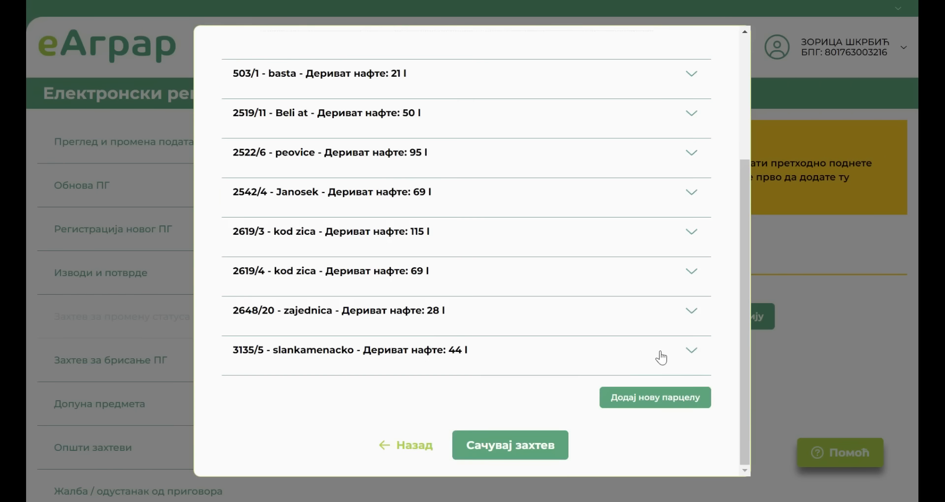
Add a new parcel entry for 3135/6 - slankamenacko with the crop Merkantilni kukuruz
left_click(669, 403)
scroll(621, 294, "down", 3)
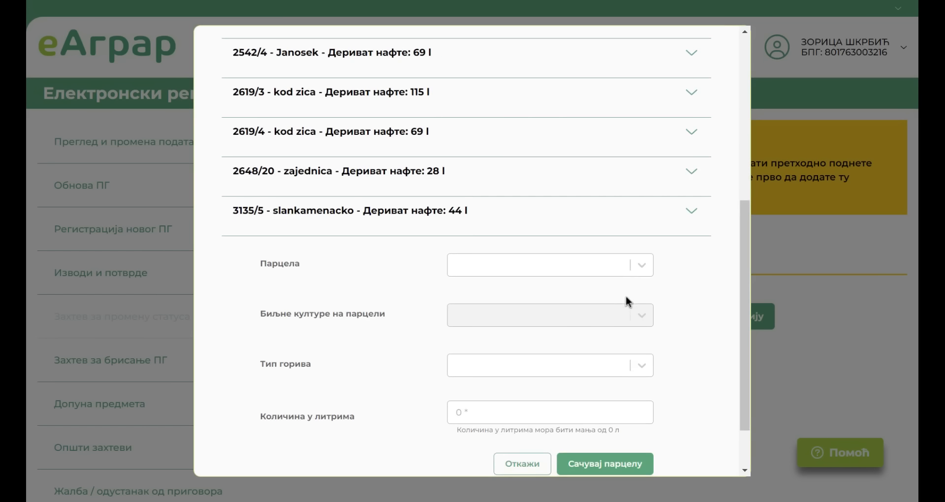
left_click(642, 267)
scroll(596, 320, "down", 5)
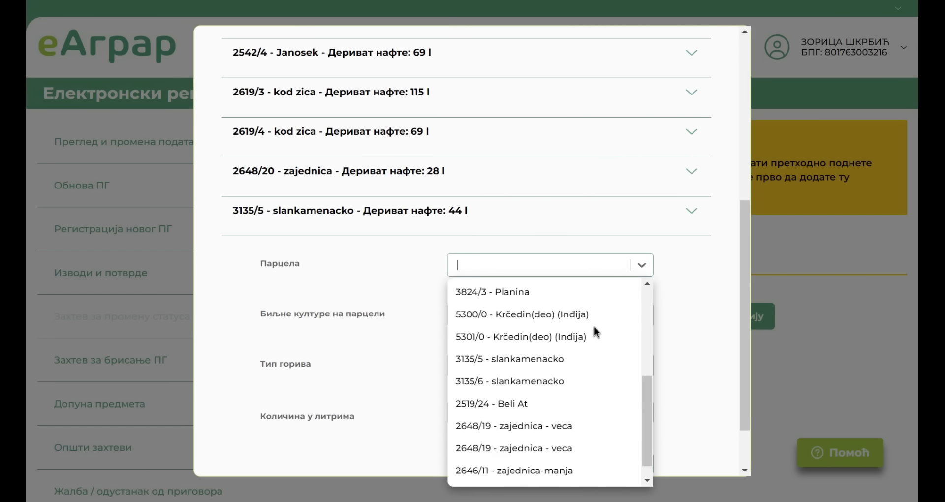
left_click(570, 372)
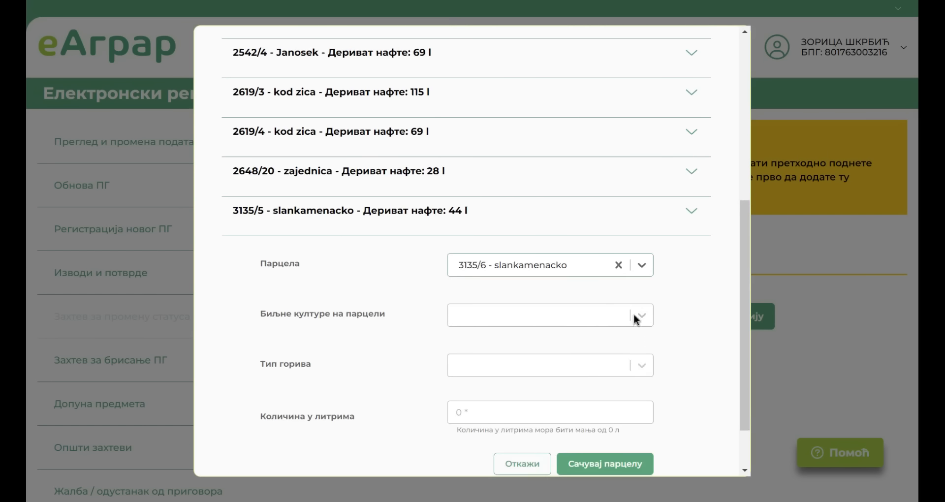
left_click(615, 320)
left_click(584, 340)
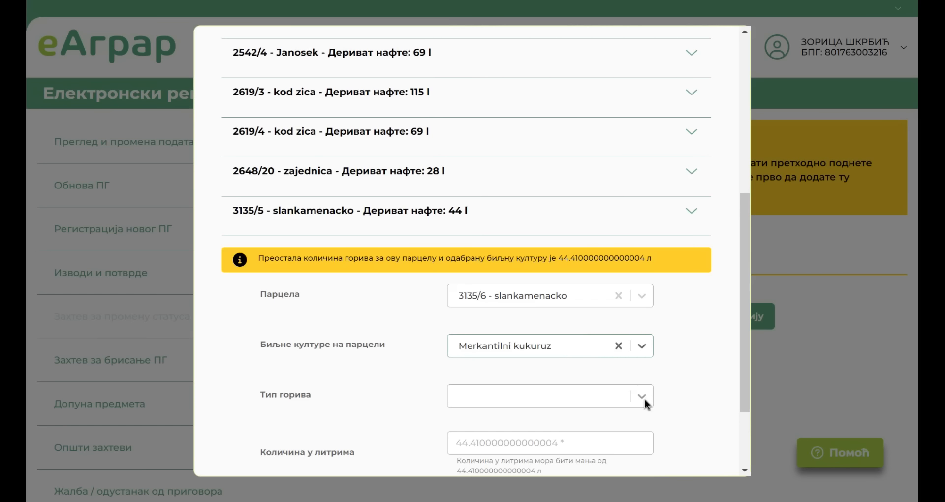
Set the 3135/6 - slankamenacko entry's fuel type to Дериват нафте and its quantity to 44 litres, and save the parcel
left_click(633, 401)
left_click(589, 422)
left_click(601, 449)
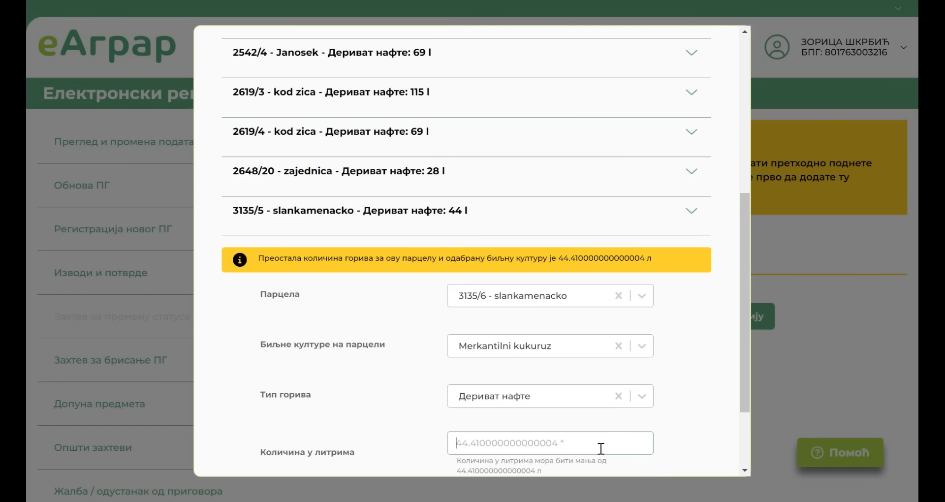
type("44")
scroll(689, 389, "down", 3)
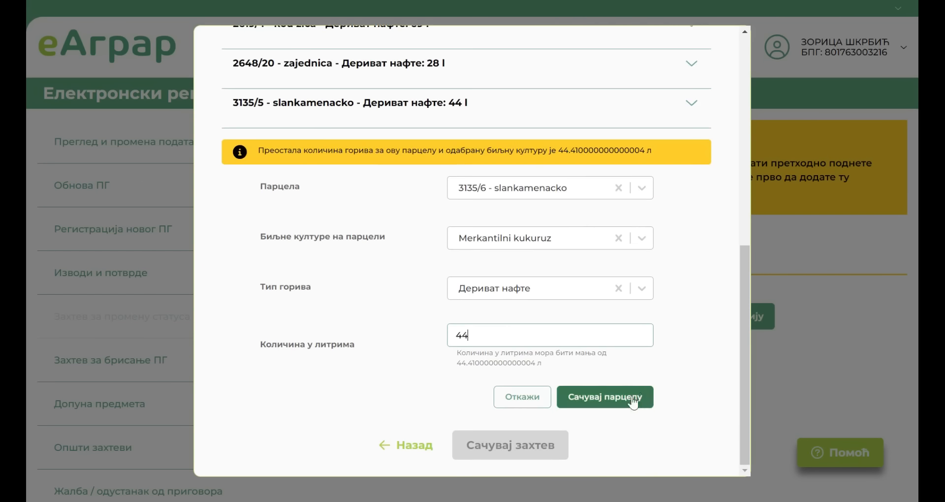
left_click(633, 398)
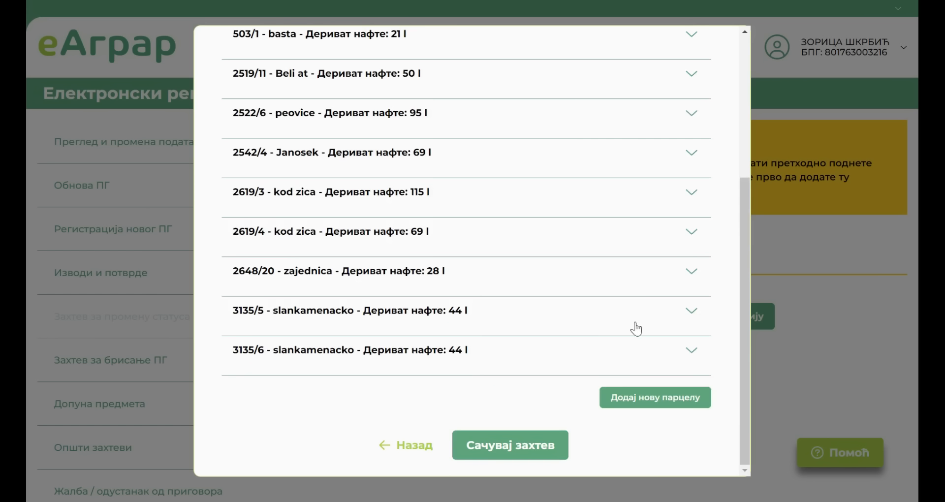
Add a new parcel entry for 2519/24 - Beli At with the crop Merkantilni kukuruz
left_click(665, 400)
scroll(625, 330, "down", 3)
left_click(642, 266)
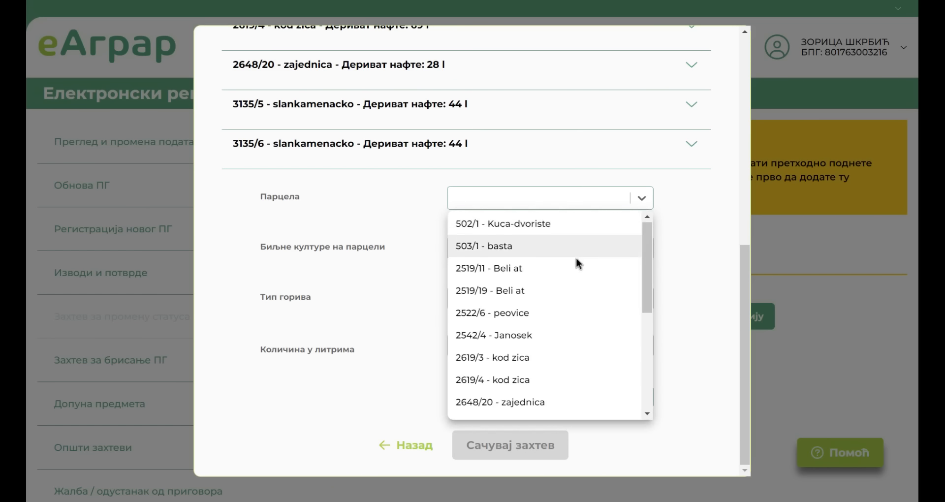
scroll(575, 256, "down", 5)
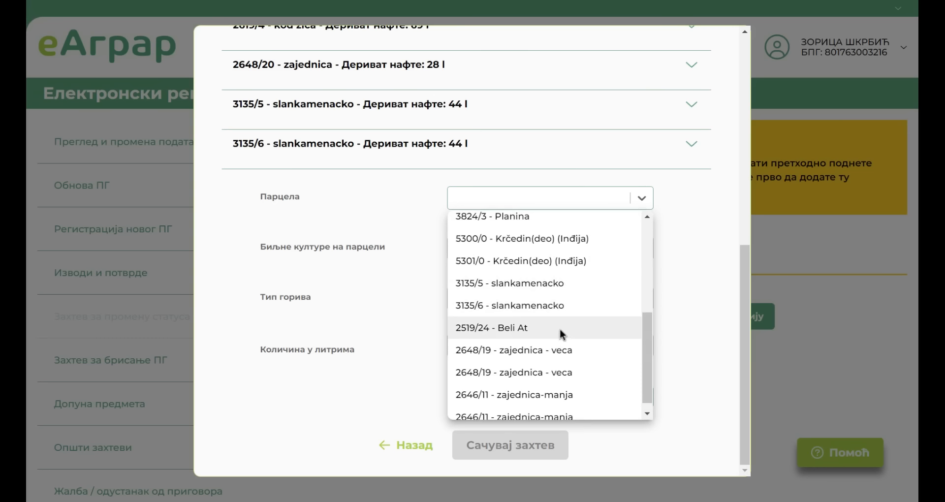
left_click(559, 328)
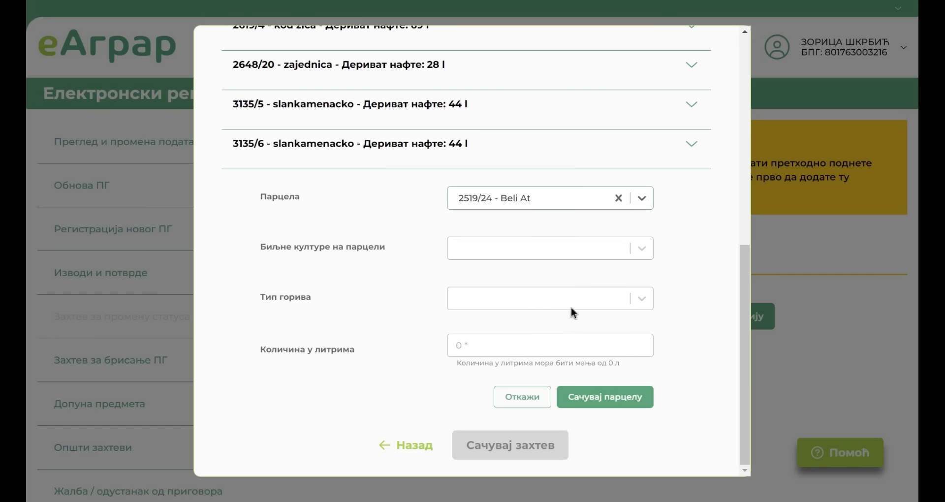
left_click(636, 248)
left_click(609, 276)
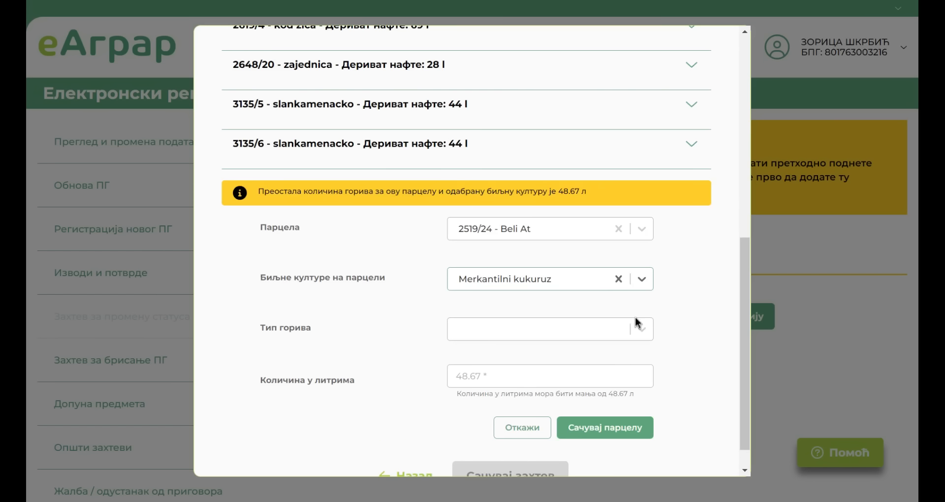
Set the 2519/24 - Beli At entry's fuel type to Дериват нафте and its quantity to 48 litres, and save the parcel
left_click(642, 328)
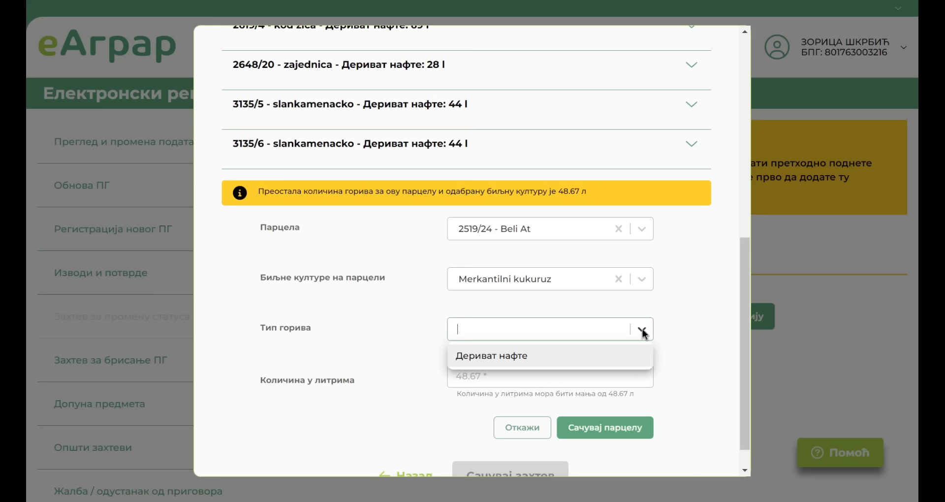
left_click(601, 356)
left_click(540, 383)
type("48")
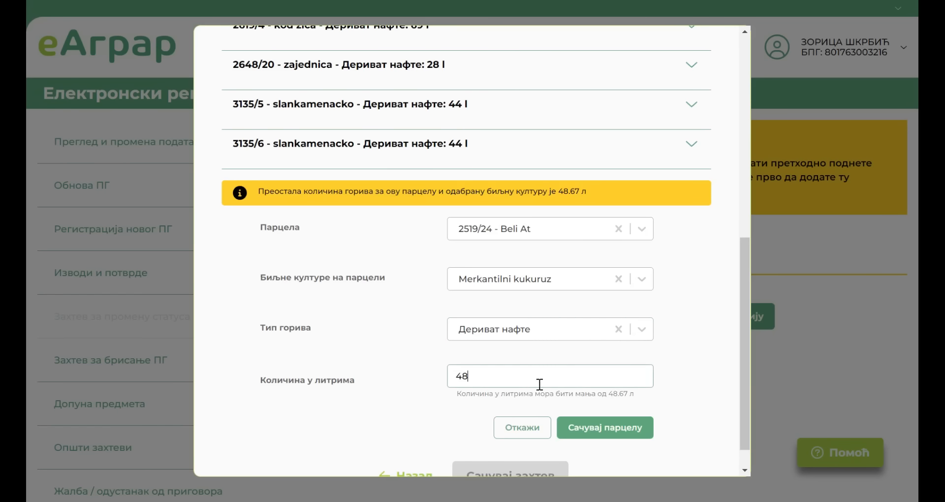
left_click(605, 433)
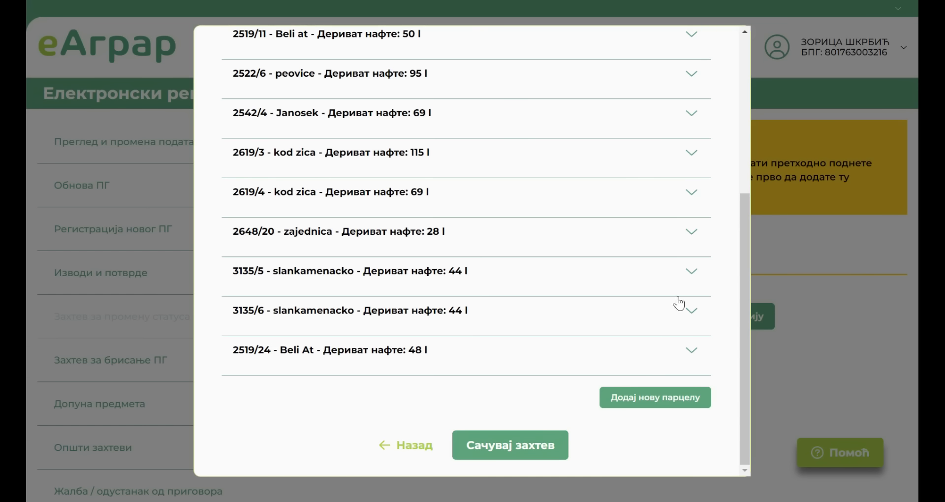
Add a new parcel entry for 2648/19 - zajednica - veca with the crop Merkantilni suncokret
left_click(659, 396)
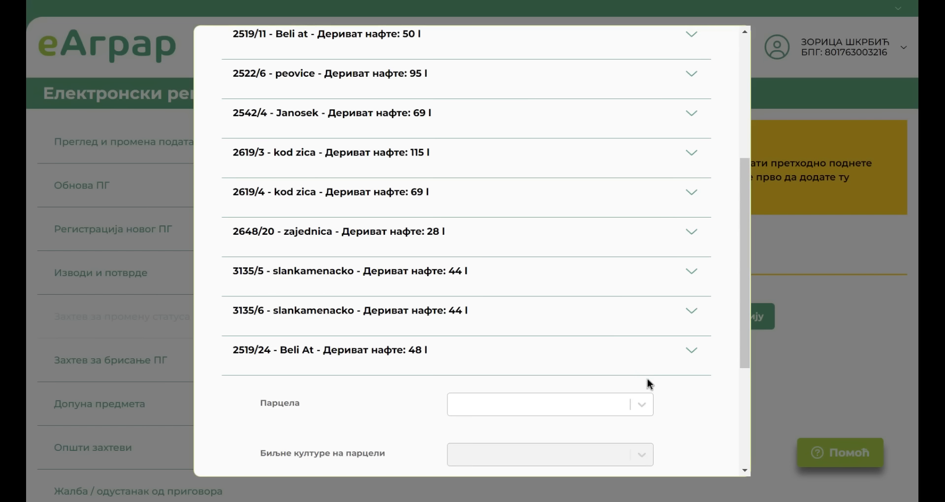
left_click(646, 409)
scroll(567, 429, "down", 5)
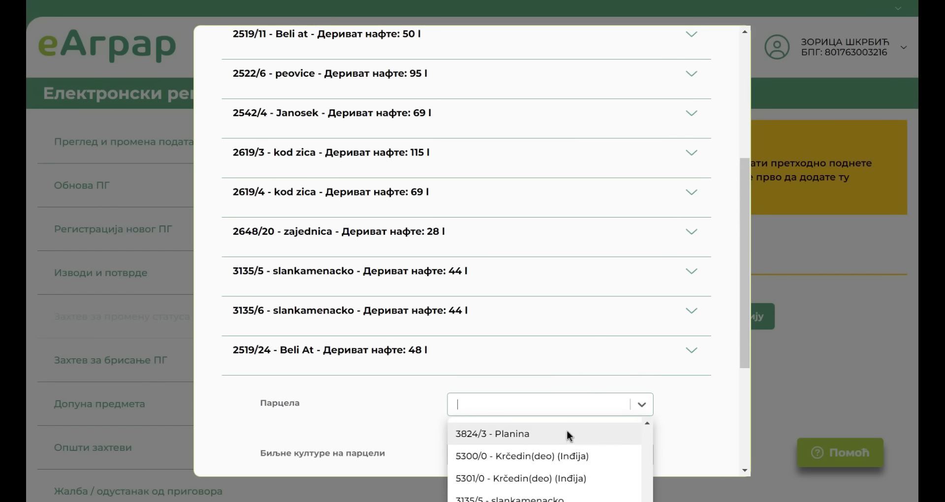
scroll(665, 412, "down", 3)
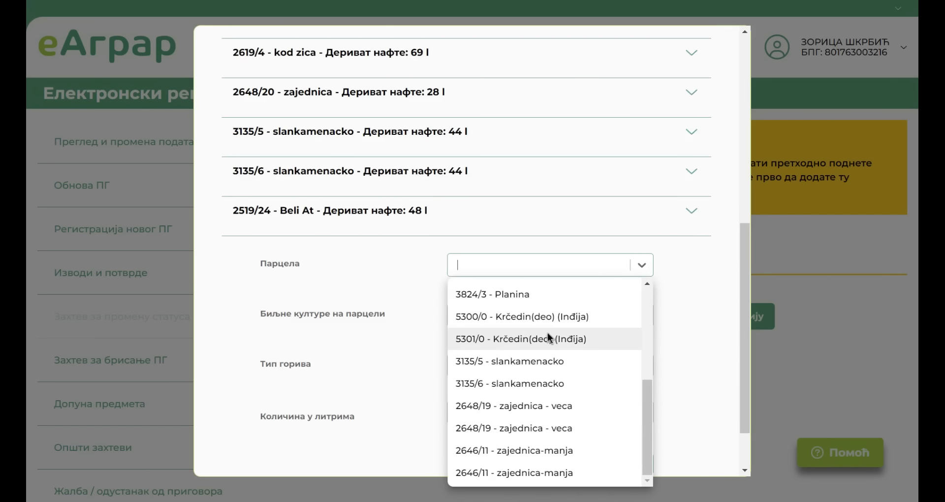
left_click(534, 407)
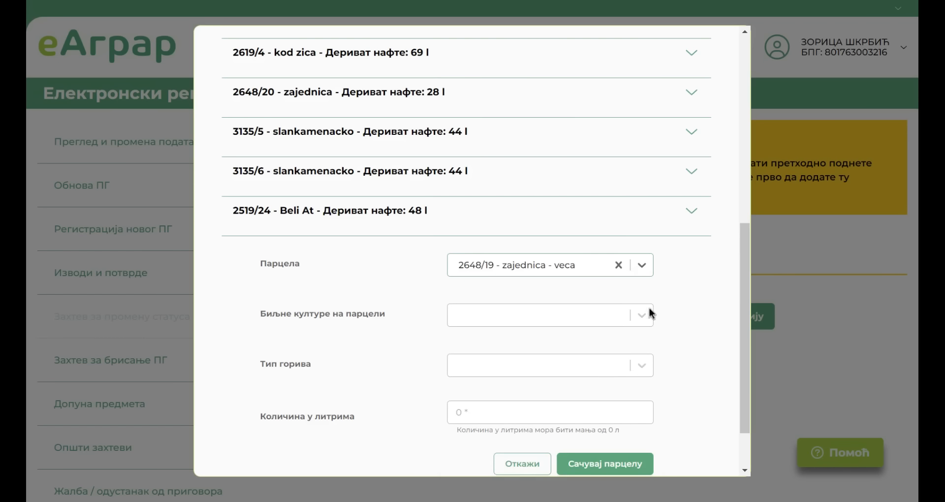
left_click(644, 313)
left_click(599, 347)
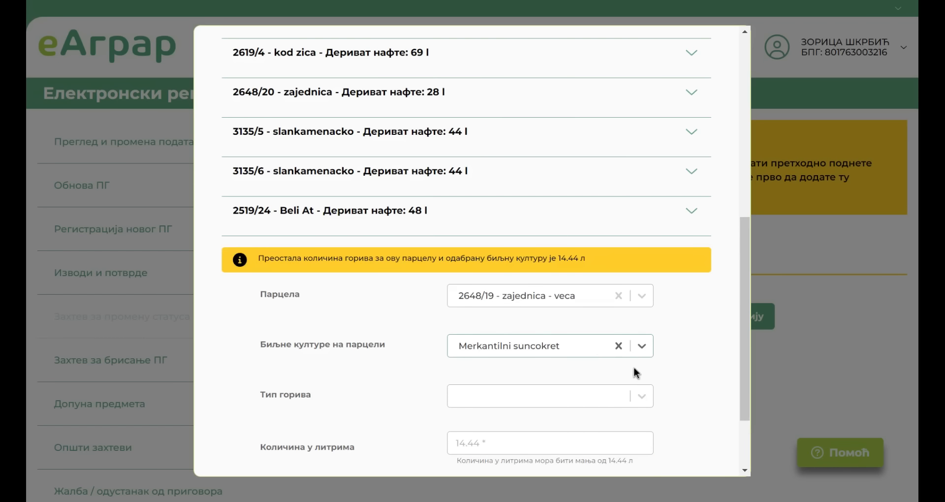
Set the 2648/19 - zajednica - veca entry's fuel type to Дериват нафте and its quantity to 14 litres, and save the parcel
scroll(635, 373, "down", 2)
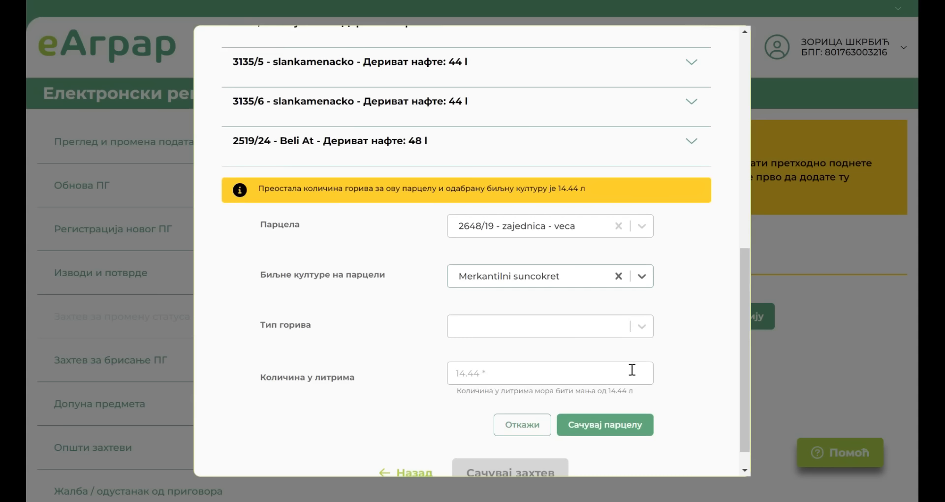
left_click(641, 327)
left_click(564, 350)
left_click(513, 374)
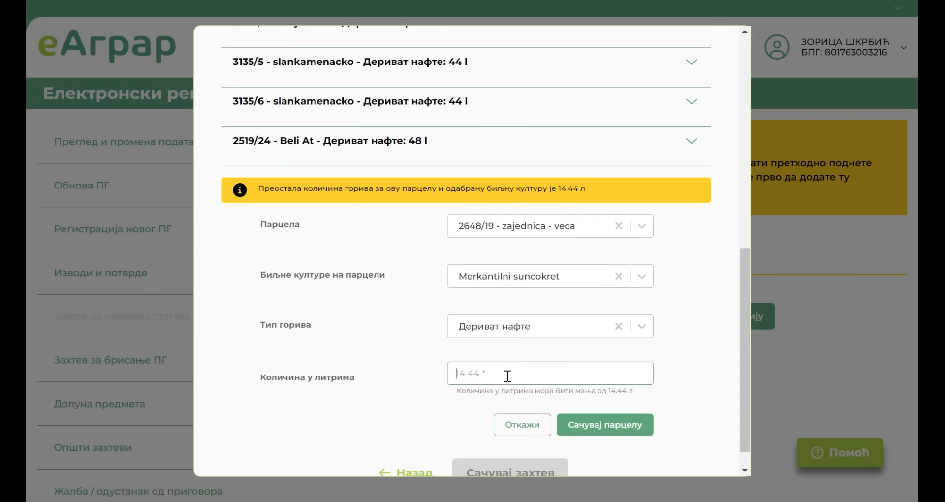
type("14")
left_click(617, 419)
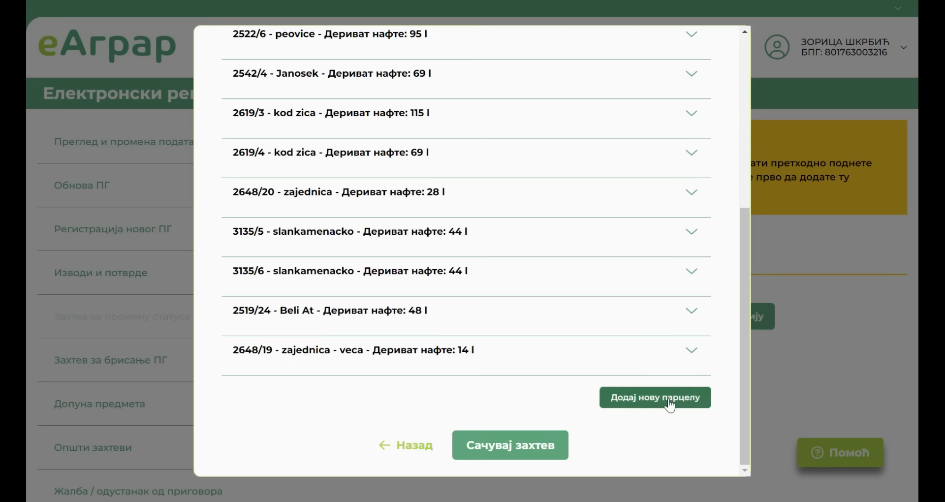
Add a new parcel entry for 2646/11 - zajednica-manja with the crop Merkatilni stočni ječam
left_click(669, 405)
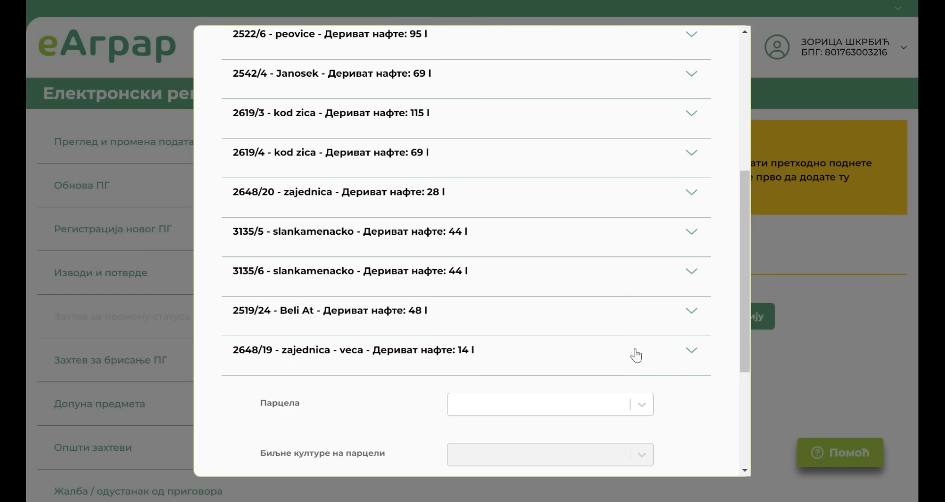
scroll(574, 370, "down", 2)
left_click(641, 333)
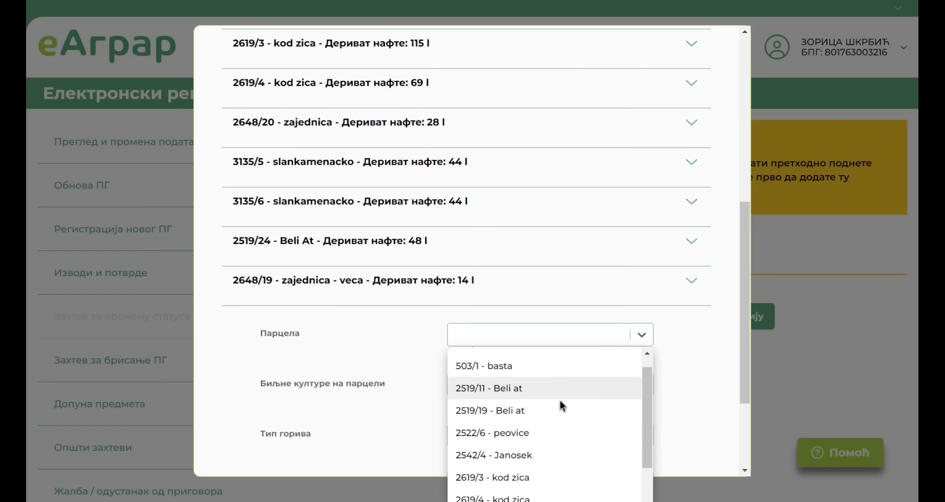
scroll(559, 397, "down", 3)
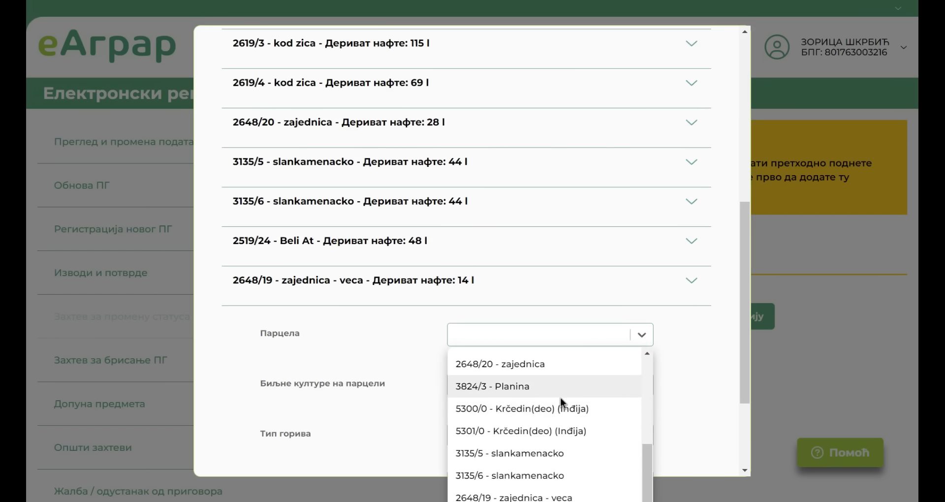
scroll(560, 396, "up", 2)
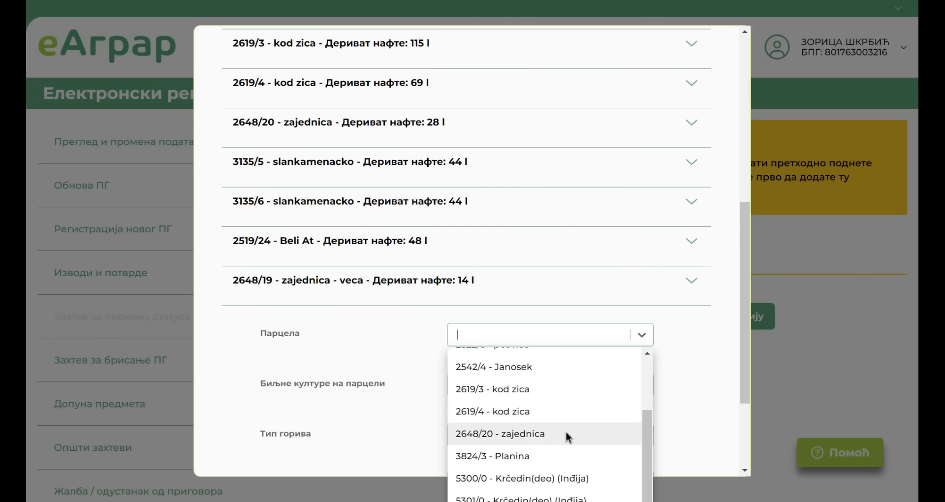
scroll(566, 432, "down", 3)
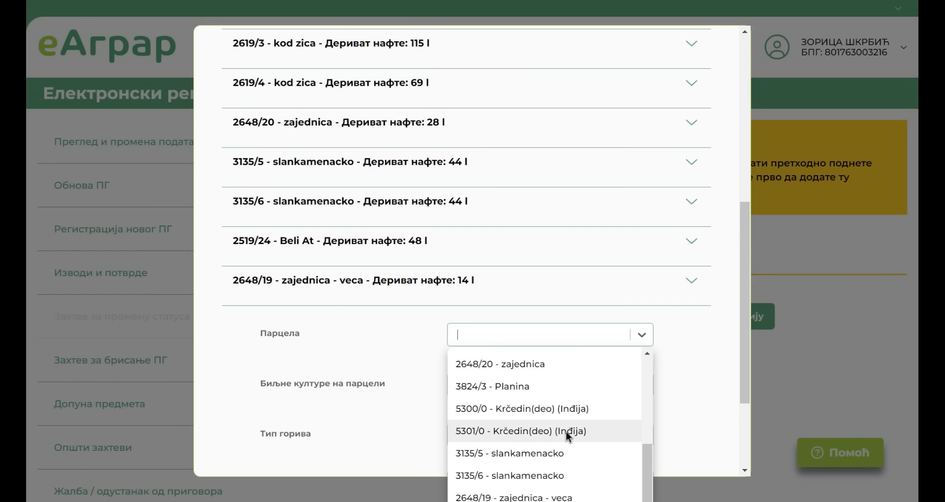
scroll(566, 432, "up", 5)
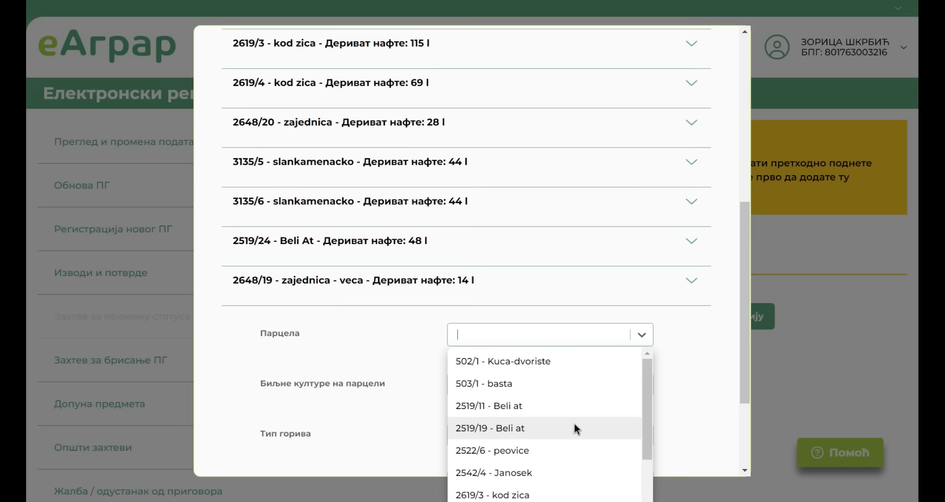
scroll(699, 379, "down", 3)
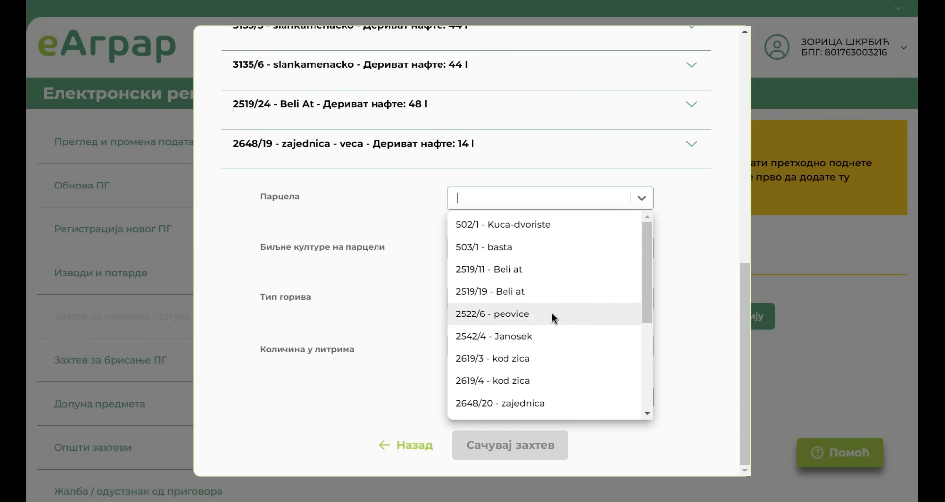
scroll(552, 315, "down", 3)
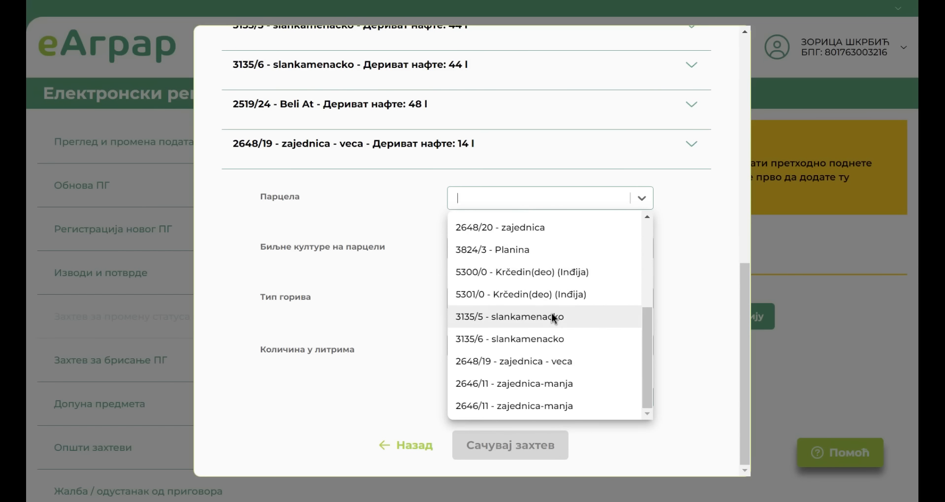
left_click(559, 383)
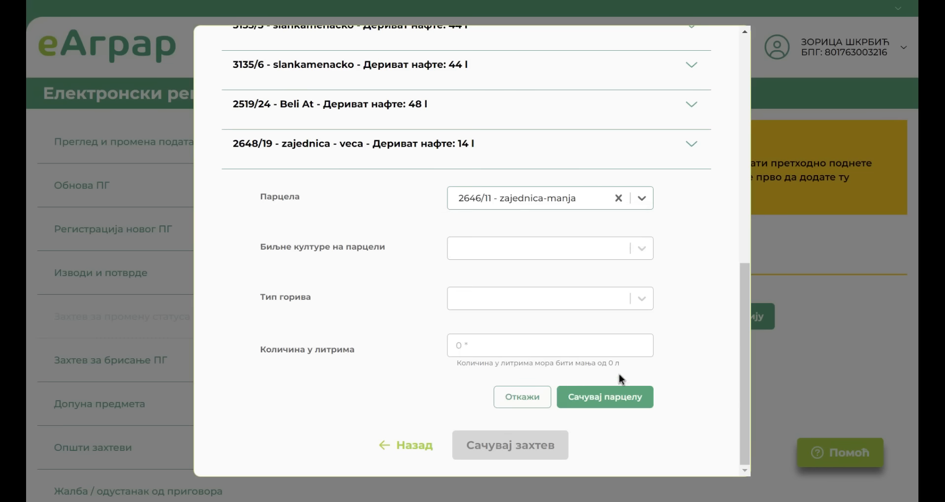
left_click(642, 248)
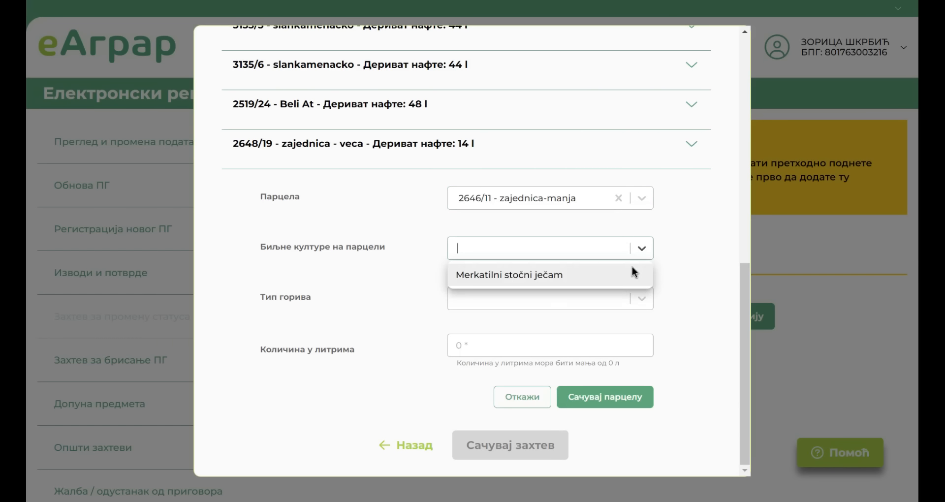
left_click(585, 279)
Set the 2646/11 - zajednica-manja entry's fuel type to Дериват нафте and its quantity to 7 litres, and save the parcel
left_click(633, 336)
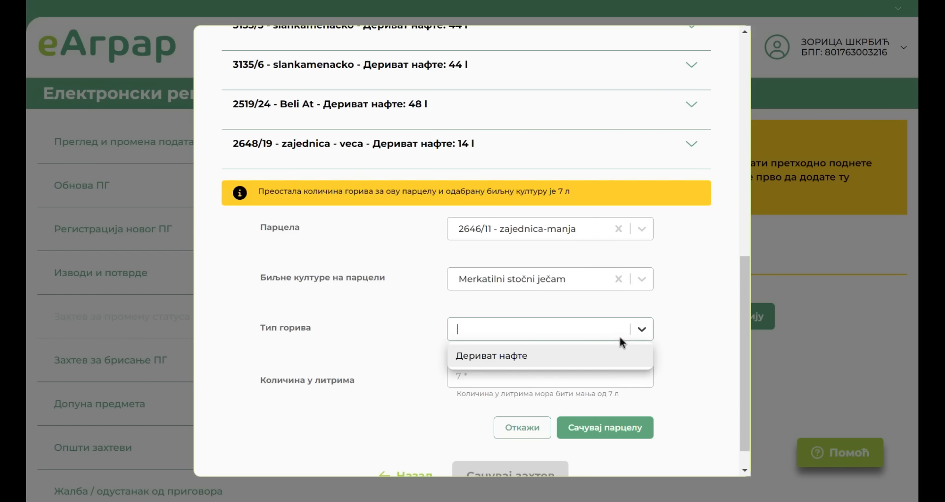
left_click(565, 358)
left_click(525, 388)
type("7")
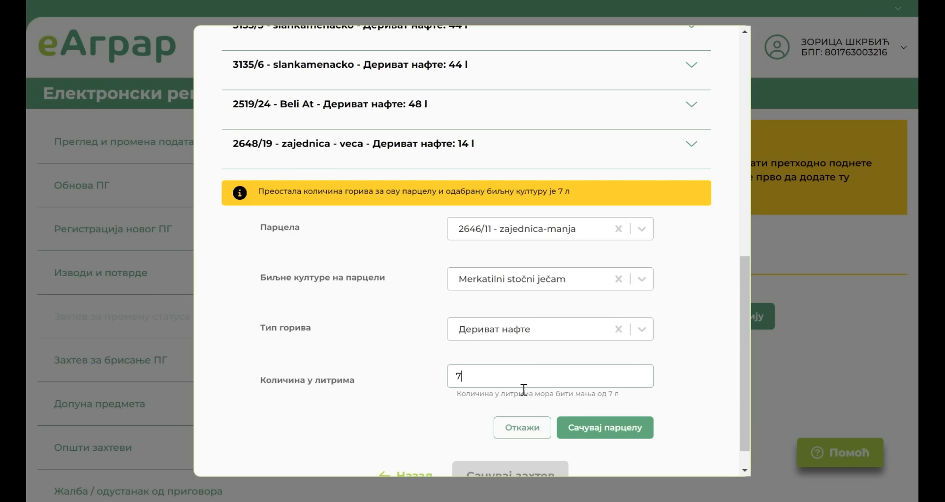
left_click(610, 426)
Add a second parcel entry for 2646/11 - zajednica-manja, again with the crop Merkatilni stočni ječam
scroll(625, 289, "up", 7)
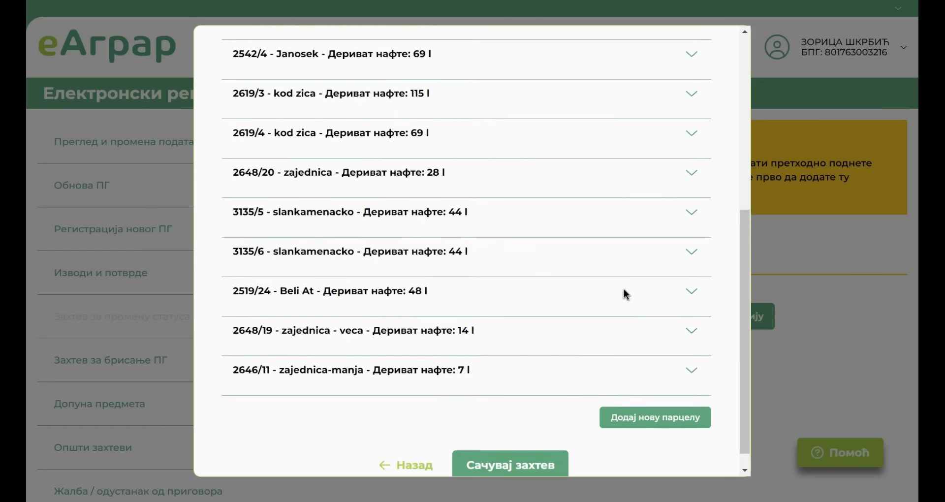
scroll(625, 291, "down", 7)
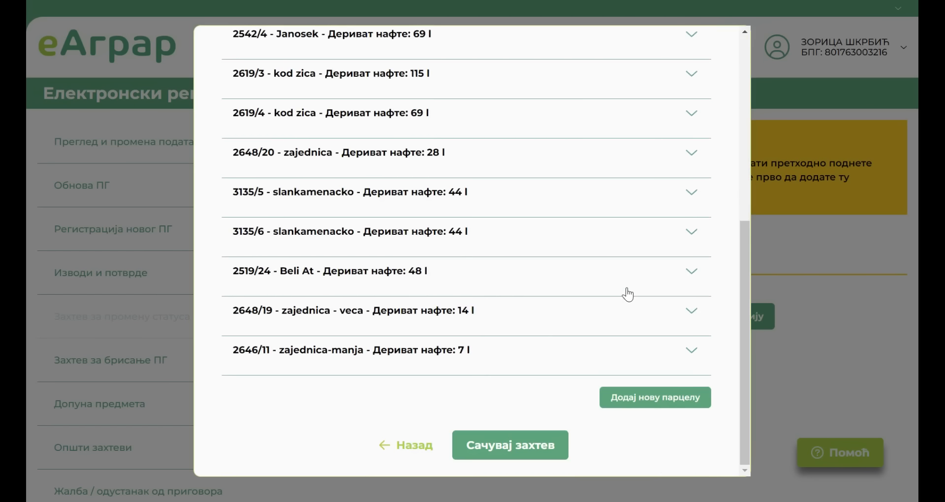
left_click(673, 401)
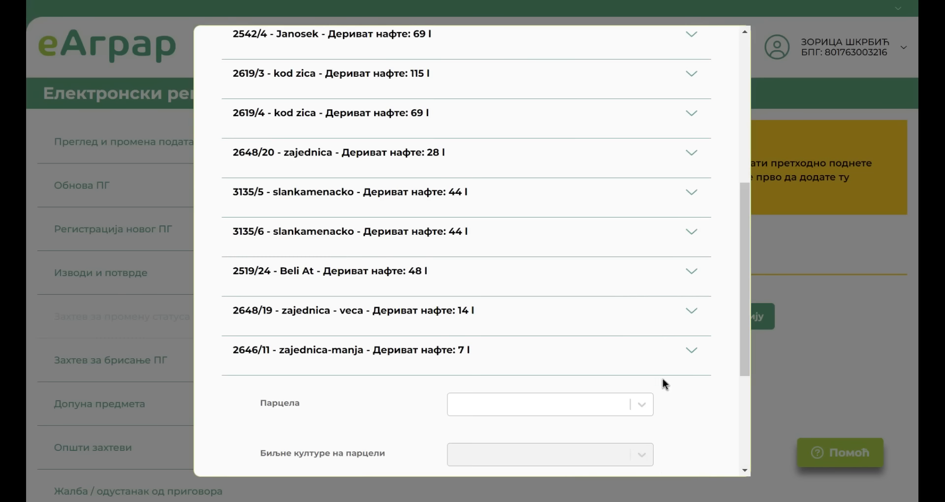
left_click(637, 401)
scroll(559, 435, "down", 3)
scroll(585, 443, "down", 5)
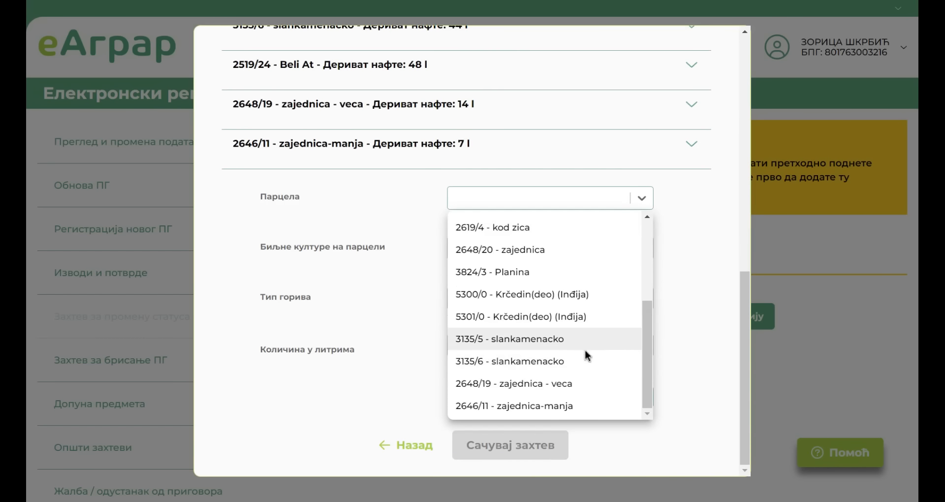
left_click(557, 405)
left_click(645, 249)
left_click(632, 269)
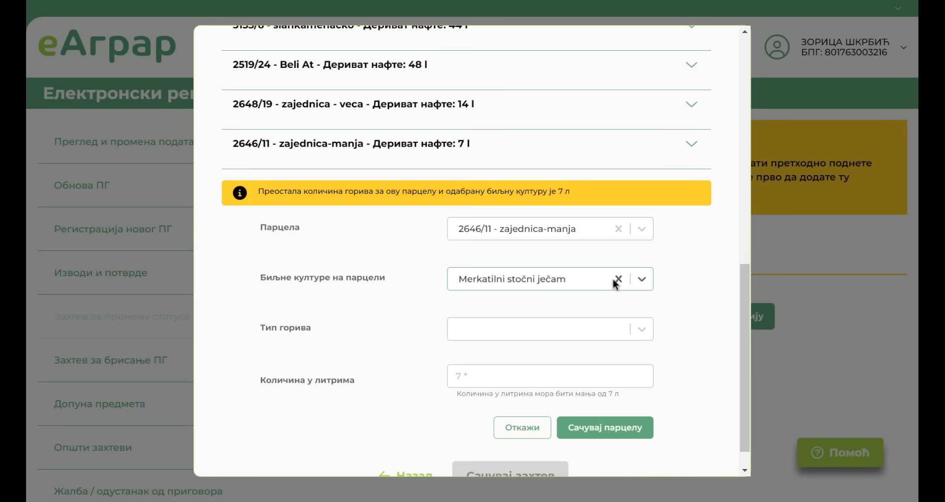
Set the second 2646/11 - zajednica-manja entry's fuel type to Дериват нафте and its quantity to 7 litres, and save the parcel
left_click(647, 328)
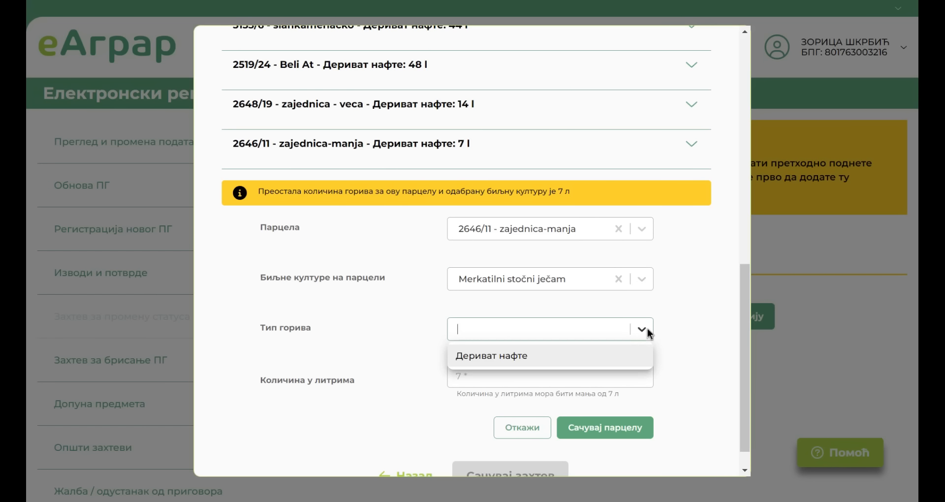
left_click(597, 354)
left_click(564, 380)
type("7")
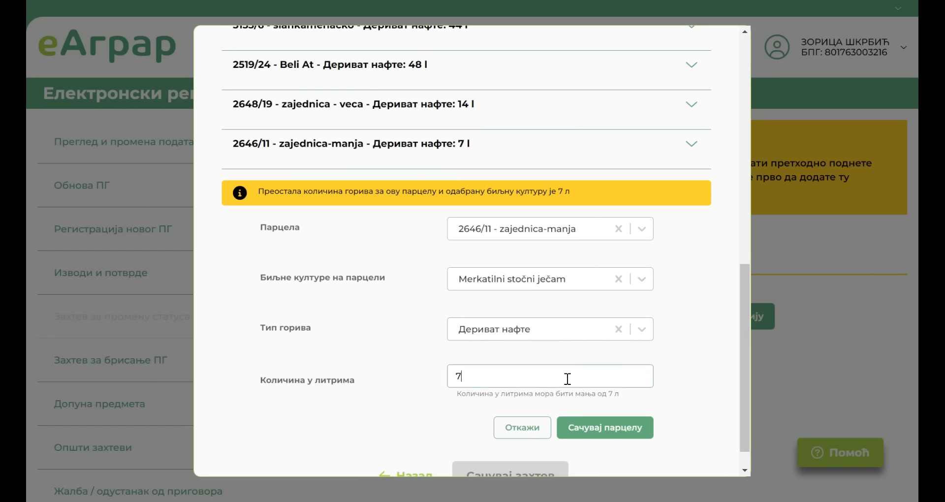
left_click(625, 435)
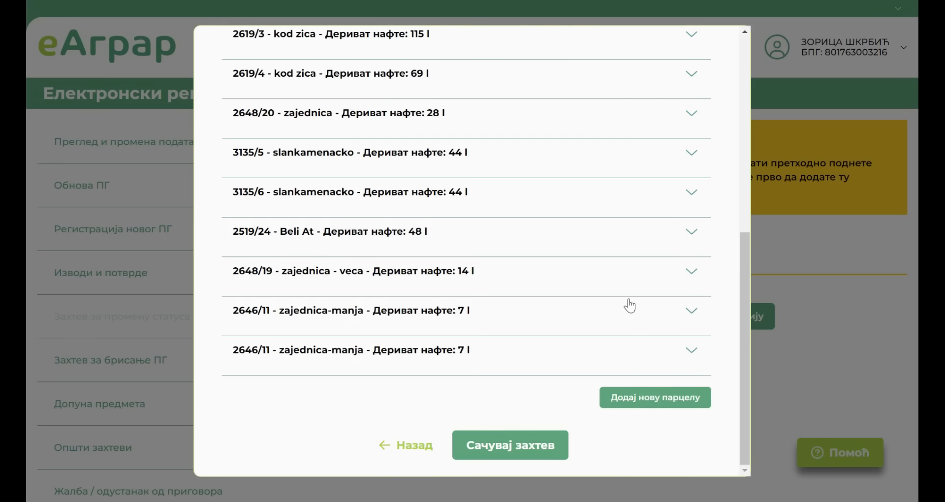
Review the allocated fuel against the invoiced total and the quantities in the list of saved parcels
scroll(625, 303, "up", 10)
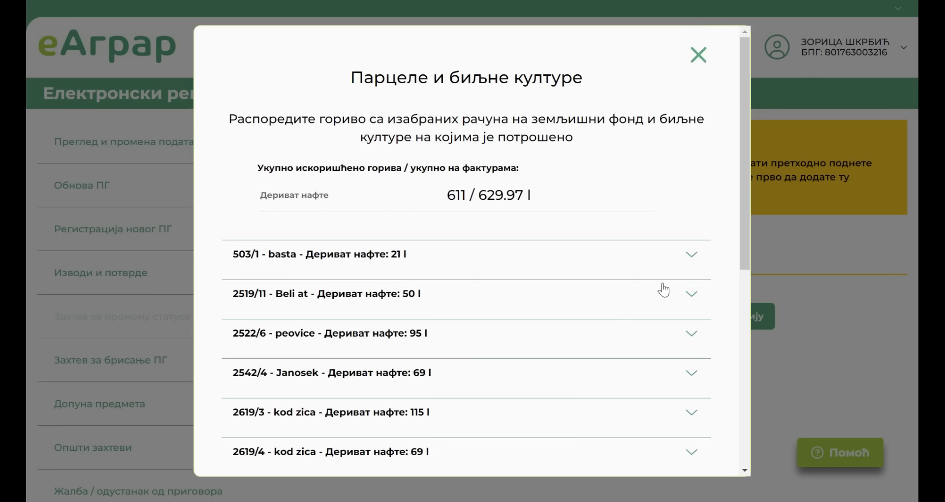
scroll(662, 286, "down", 1)
scroll(660, 285, "down", 4)
scroll(659, 285, "down", 3)
scroll(659, 285, "up", 3)
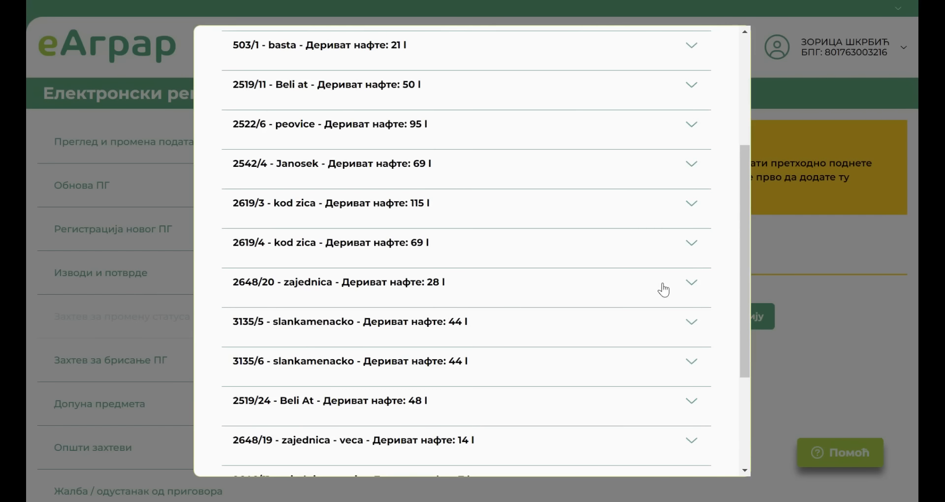
scroll(662, 287, "down", 2)
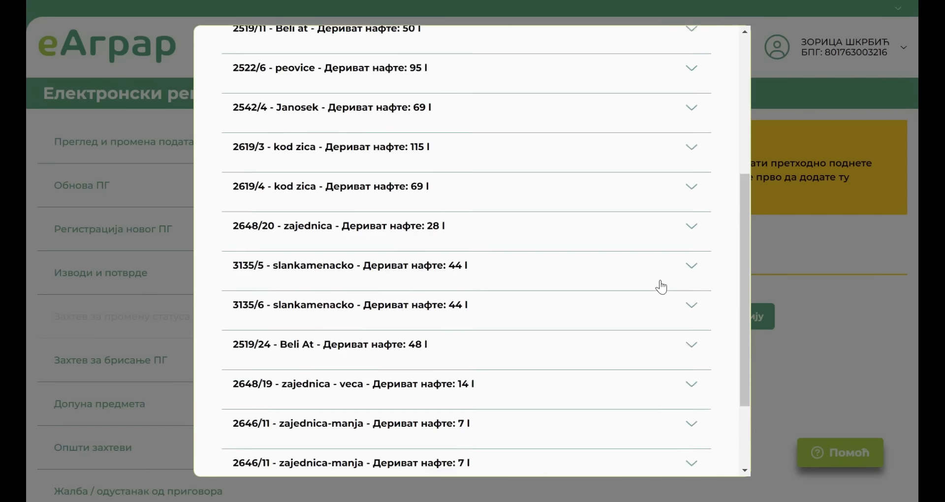
scroll(662, 287, "down", 3)
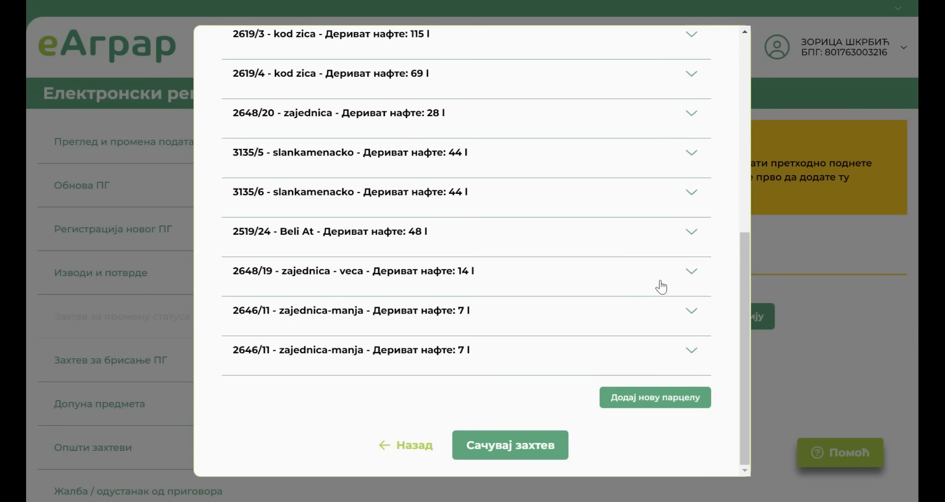
Start a new parcel entry and check the available crops for 502/1 - Kuca-dvoriste, 503/1 - basta and 2519/11 - Beli at
left_click(666, 397)
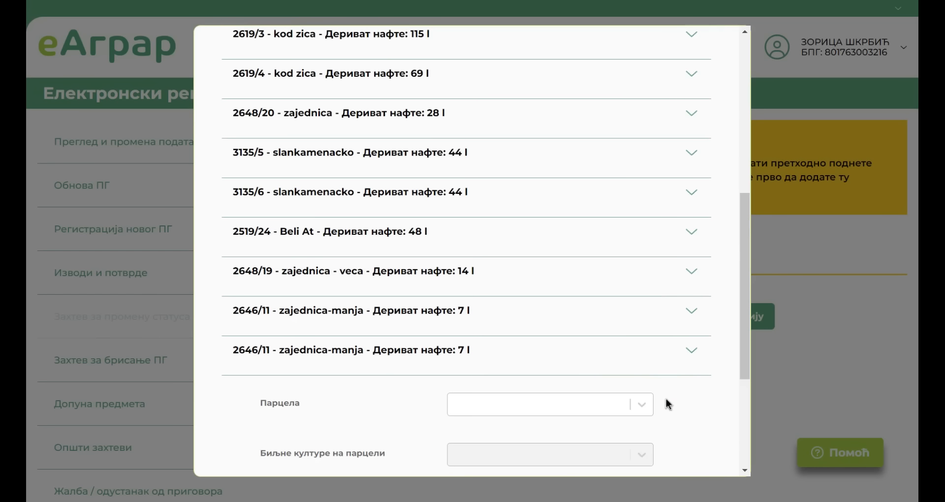
left_click(636, 404)
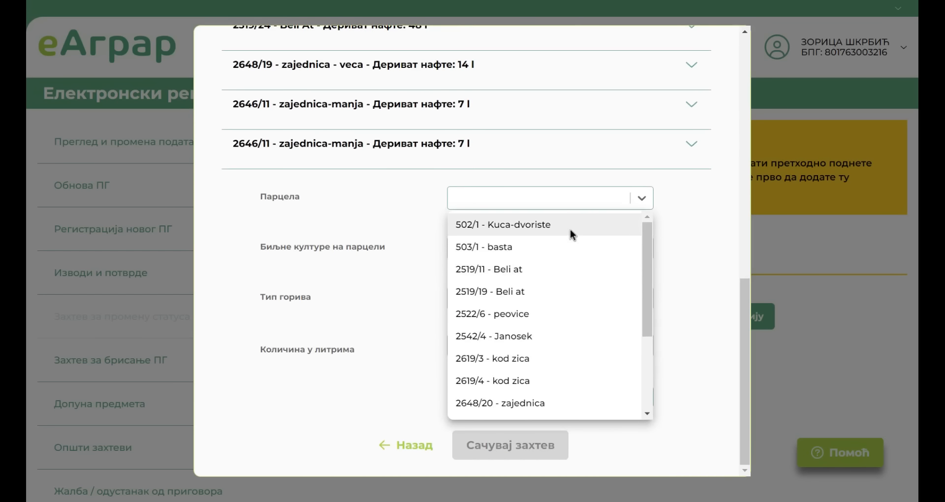
left_click(570, 230)
left_click(641, 248)
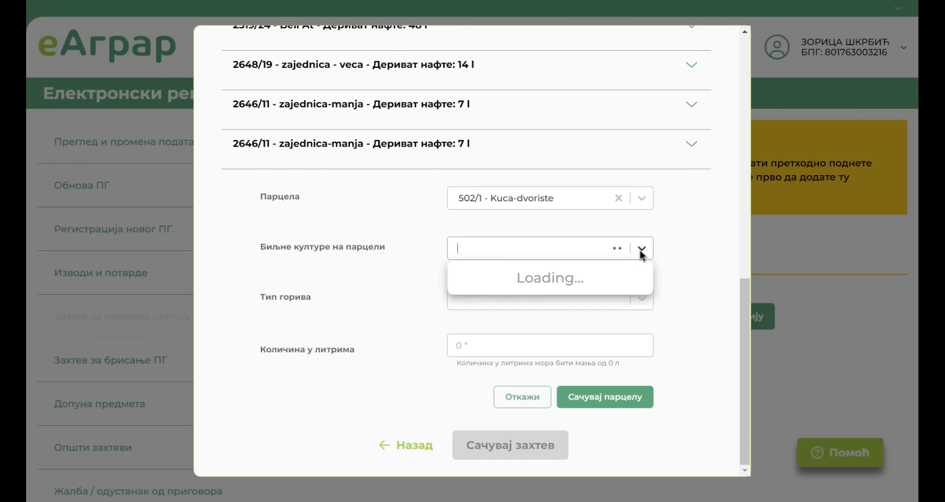
left_click(645, 199)
left_click(581, 246)
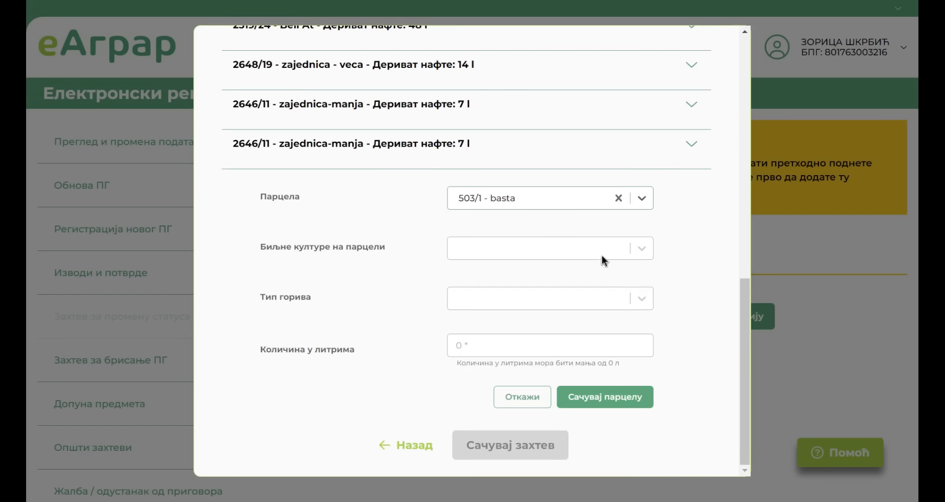
left_click(643, 249)
left_click(641, 199)
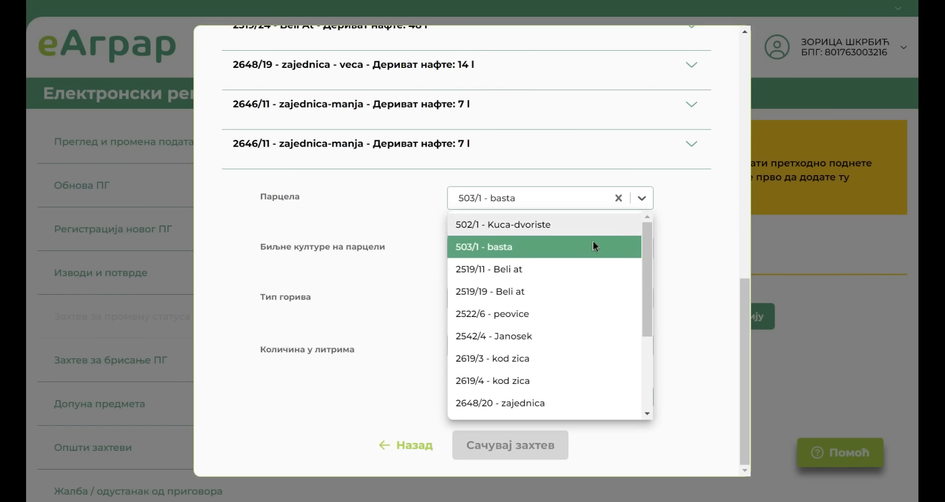
left_click(571, 270)
left_click(638, 255)
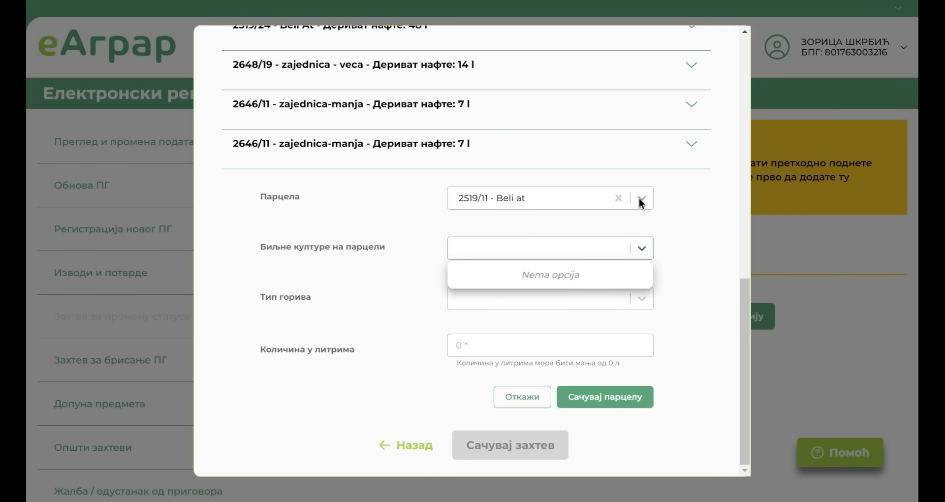
Check the available crops for parcels 2519/19 - Beli at, 2522/6 - peovice and 2542/4 - Janosek
left_click(640, 201)
left_click(571, 290)
left_click(642, 249)
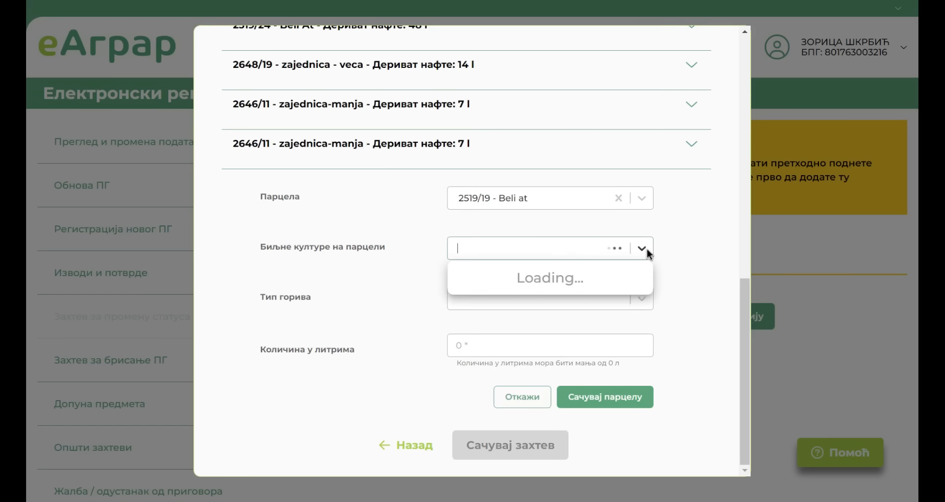
left_click(645, 198)
left_click(549, 315)
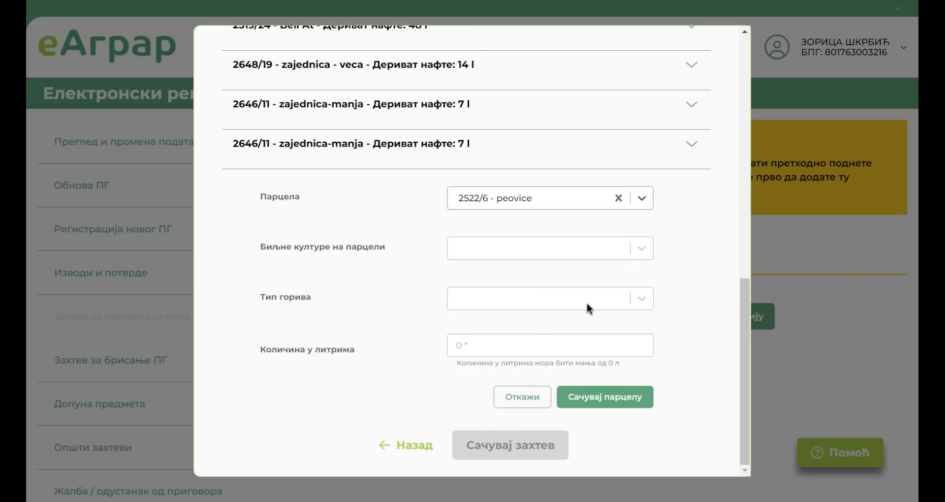
left_click(643, 249)
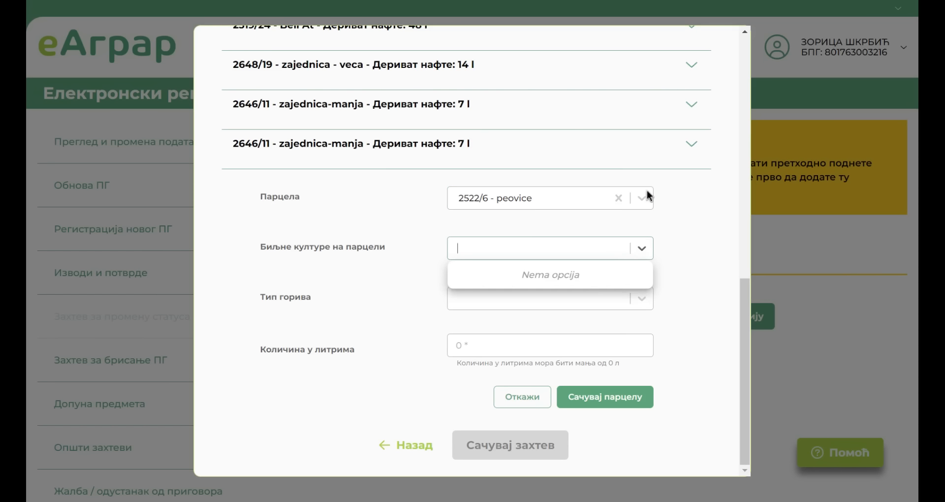
left_click(644, 197)
left_click(540, 337)
left_click(643, 249)
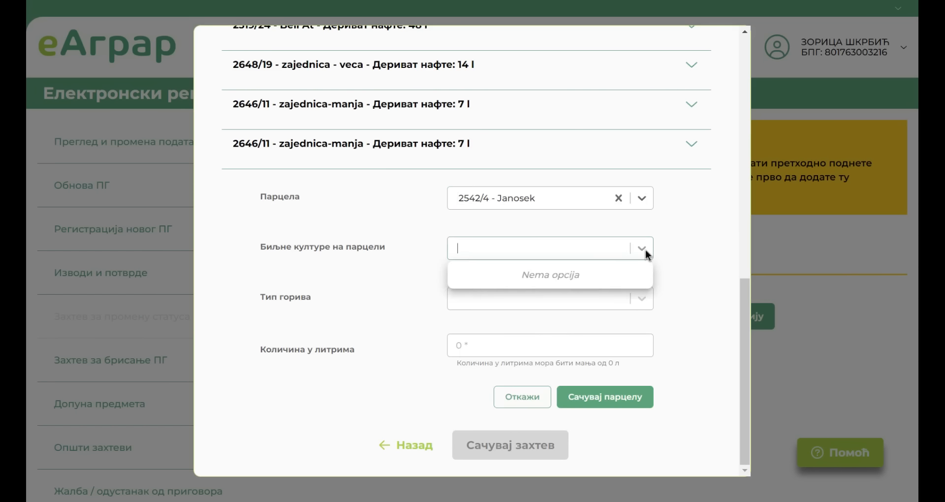
Check the available crops for parcels 2619/3 - kod zica, 2619/4 - kod zica and 2648/20 - zajednica
left_click(644, 198)
left_click(559, 356)
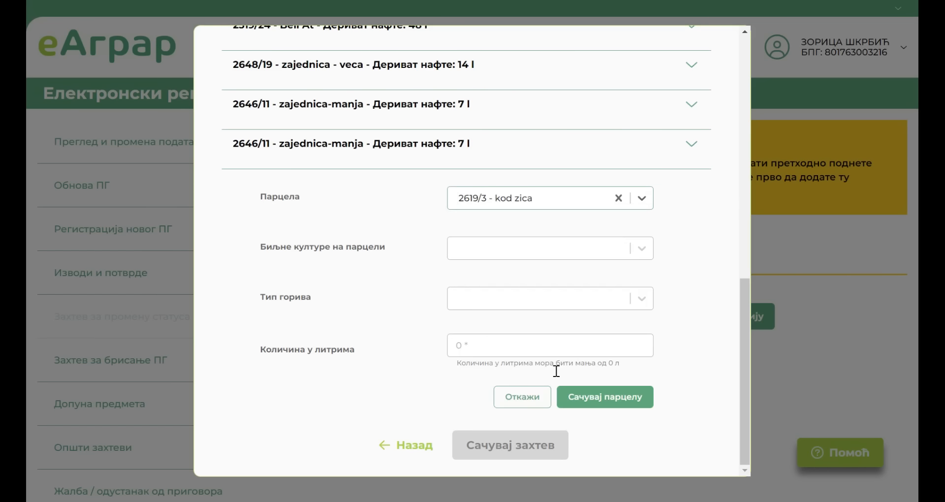
left_click(640, 251)
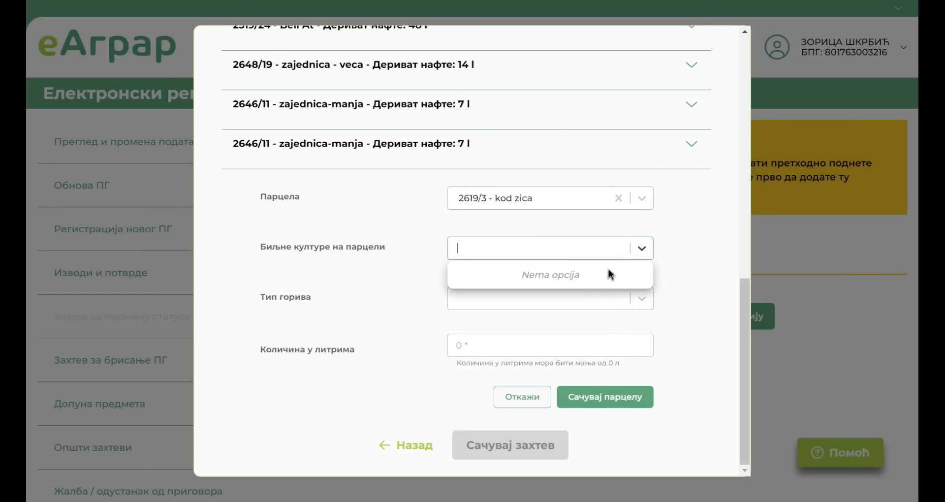
left_click(642, 198)
left_click(551, 387)
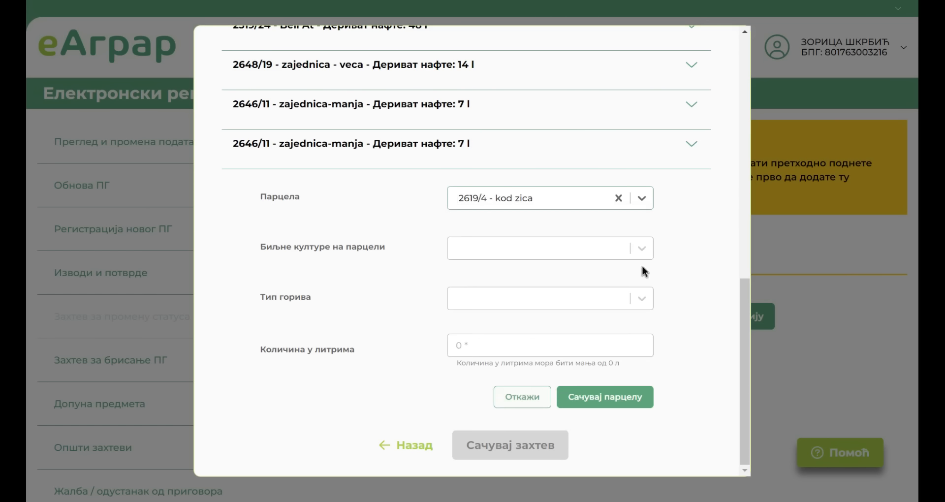
left_click(647, 251)
left_click(643, 201)
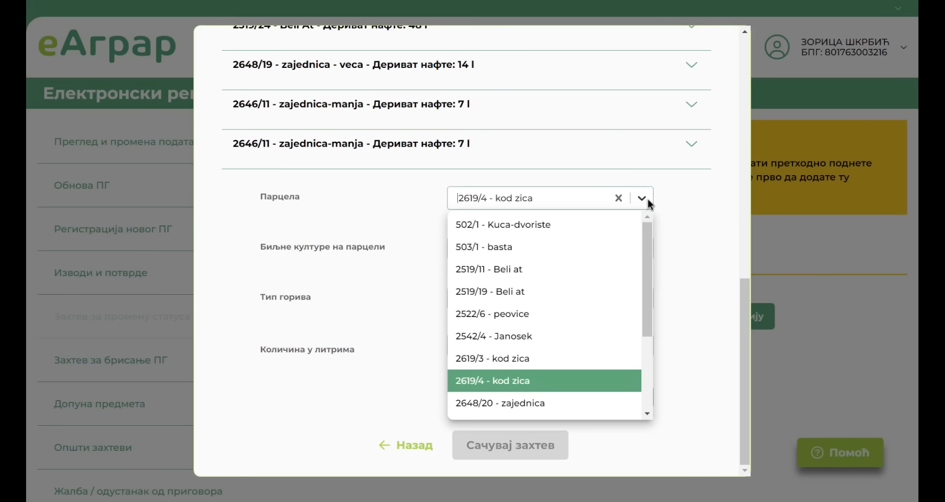
left_click(548, 406)
left_click(640, 248)
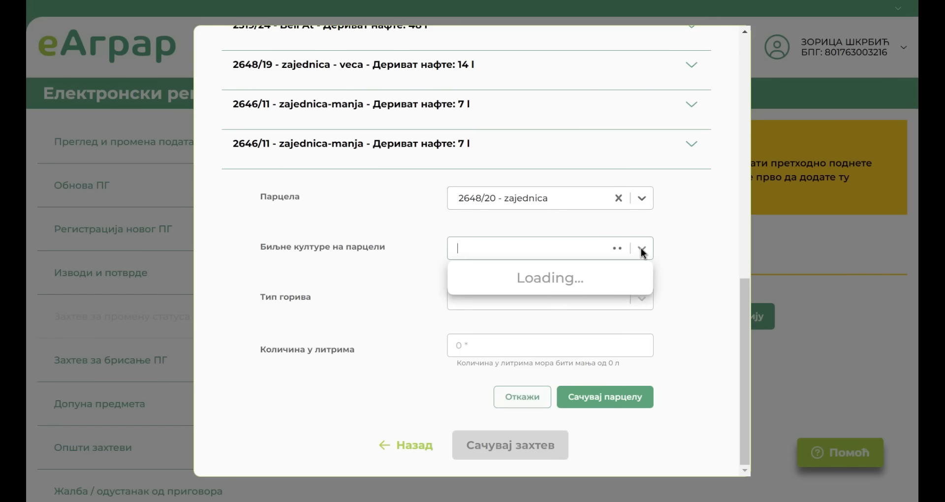
Check the available crops for parcels 3824/3 - Planina, 5300/0 - Krčedin(deo) (Inđija) and 5301/0 - Krčedin(deo) (Inđija)
left_click(648, 198)
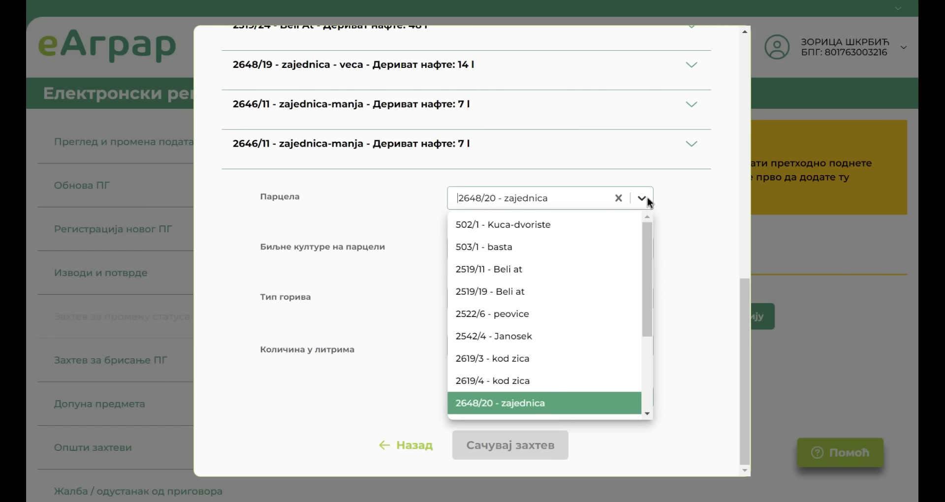
scroll(589, 300, "down", 3)
left_click(582, 298)
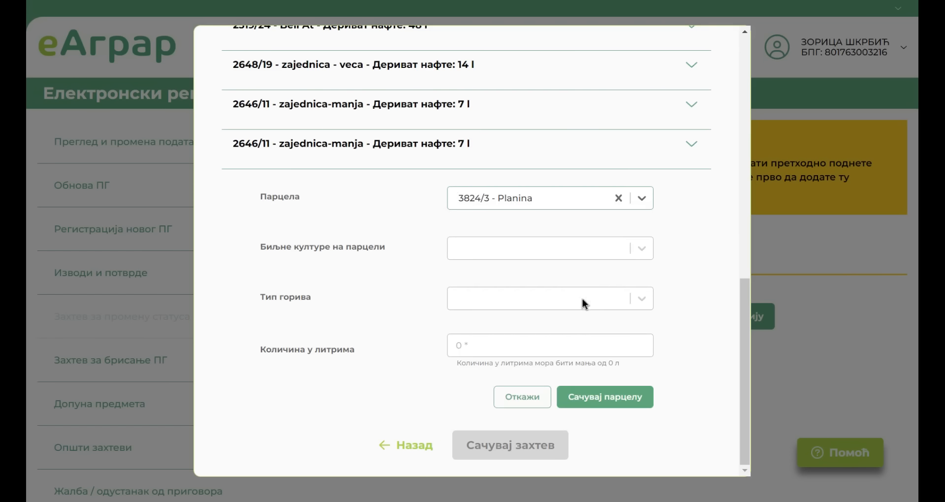
left_click(644, 248)
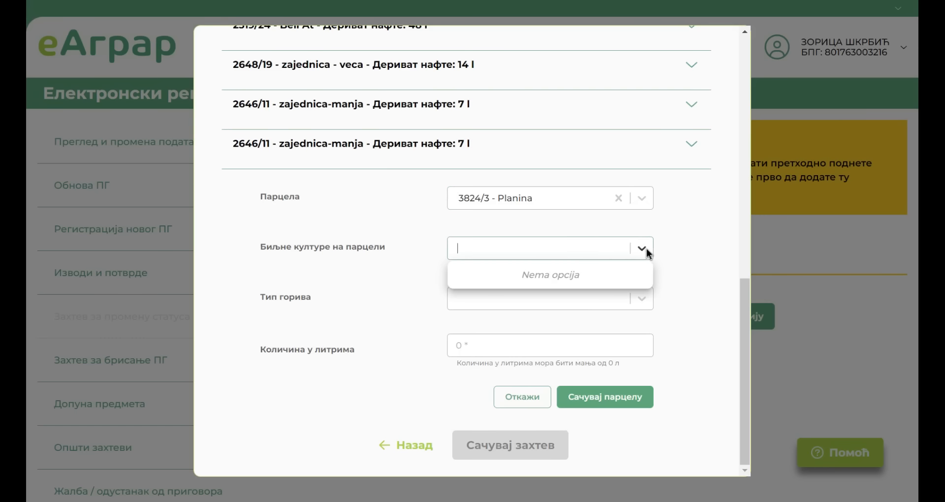
left_click(644, 198)
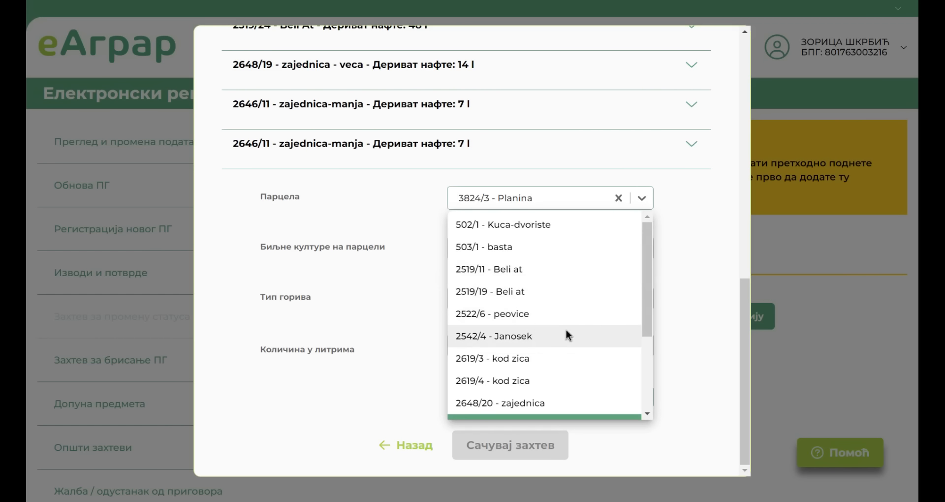
scroll(567, 334, "down", 3)
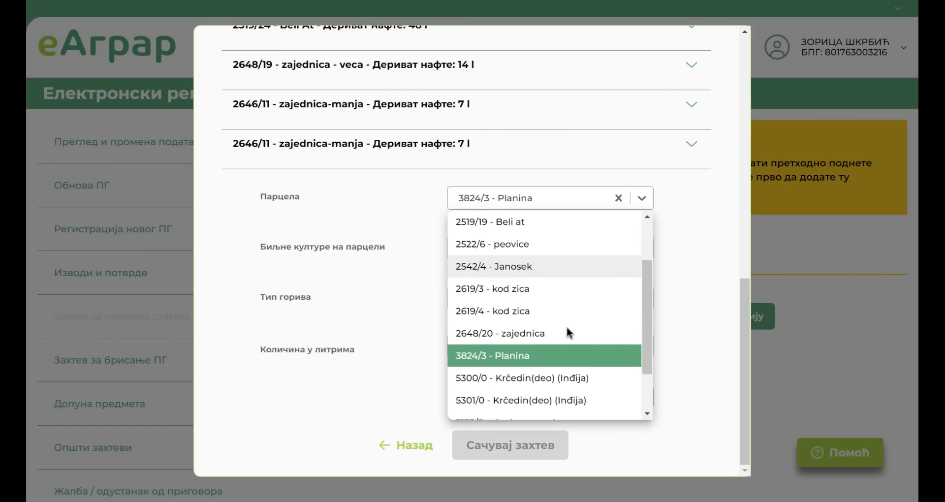
left_click(576, 321)
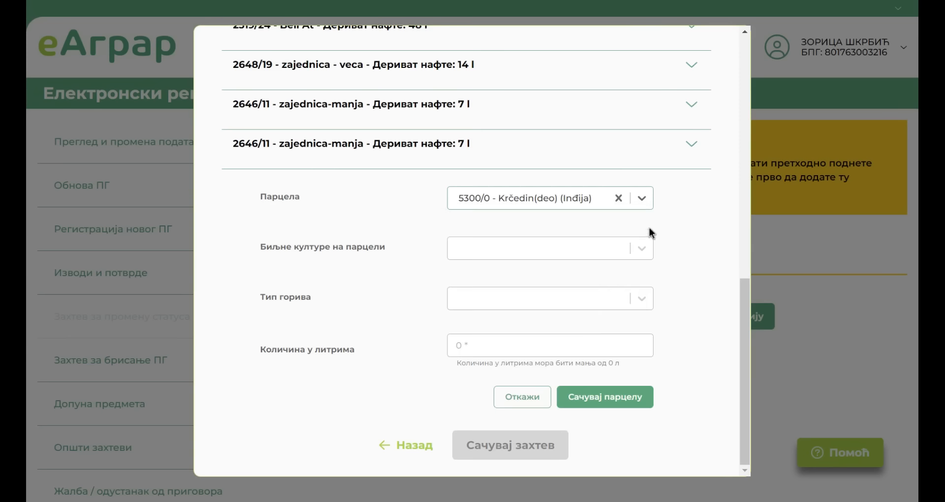
left_click(642, 248)
left_click(645, 199)
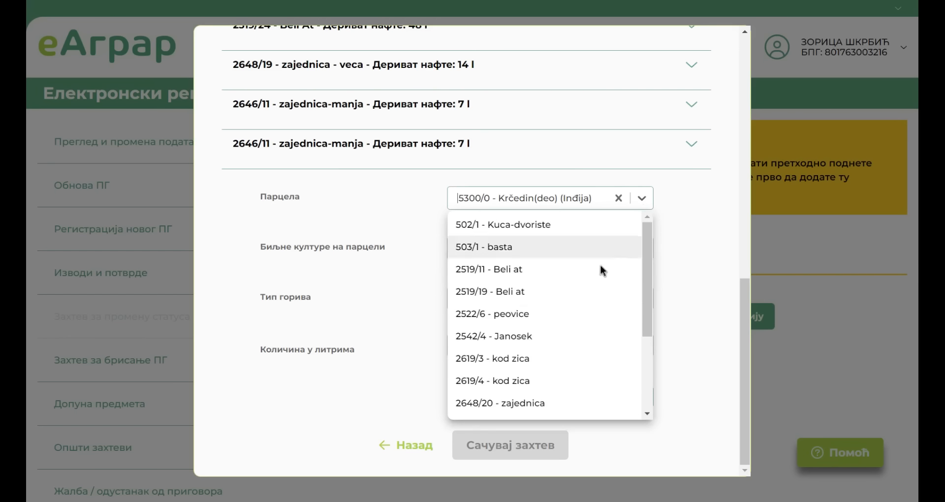
scroll(580, 325, "down", 3)
left_click(551, 399)
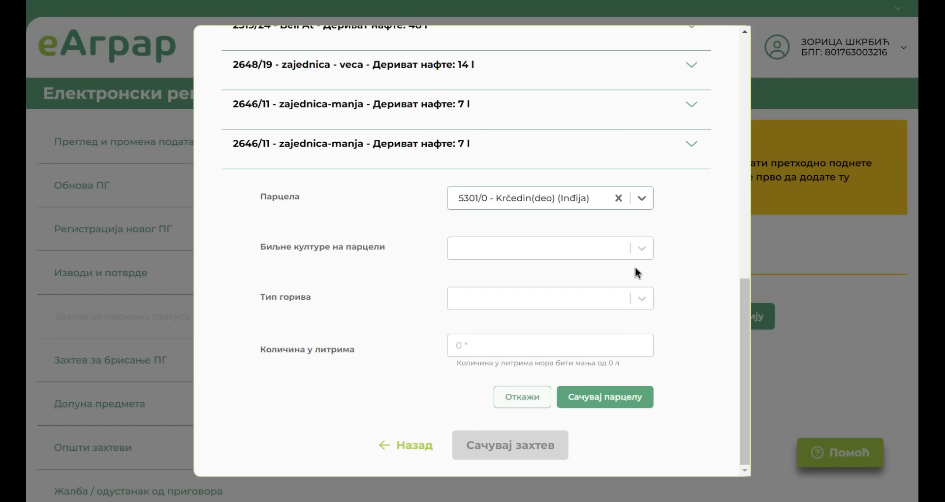
left_click(642, 249)
Check the available crops for parcels 3135/5 - slankamenacko and 3135/6 - slankamenacko
left_click(645, 199)
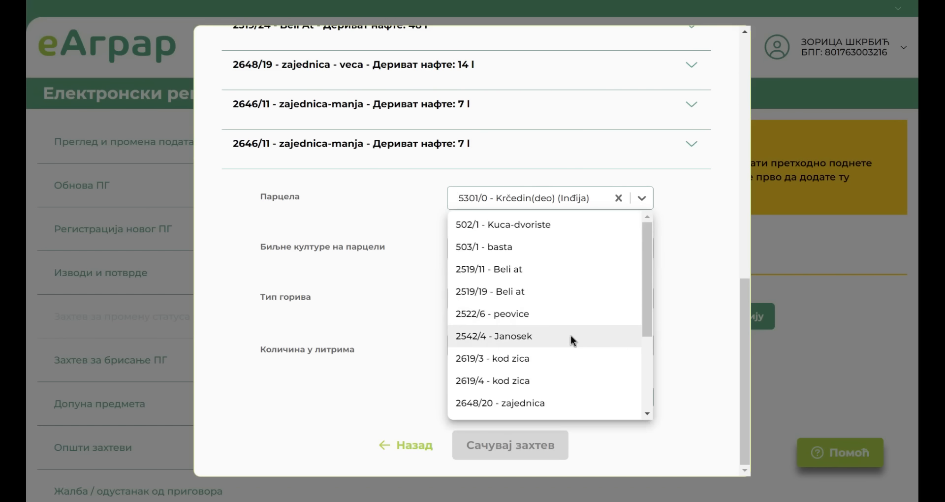
scroll(570, 336, "down", 3)
left_click(565, 362)
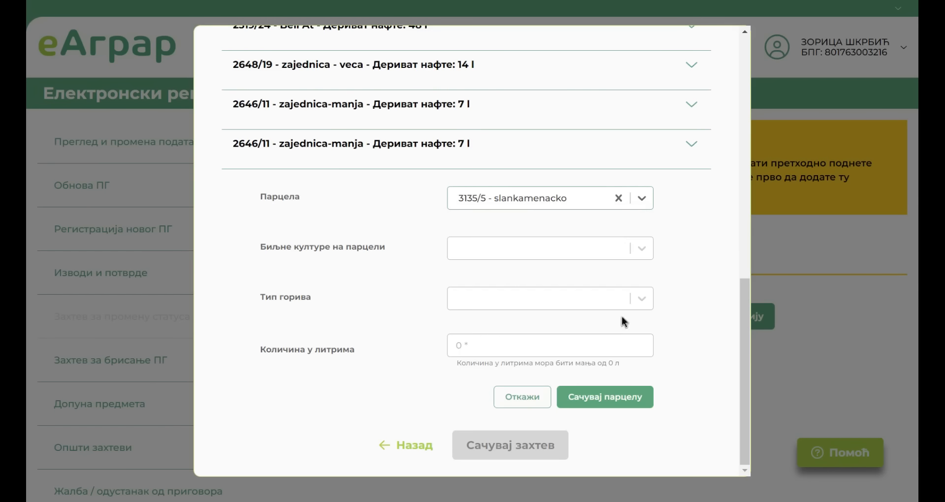
left_click(646, 249)
left_click(642, 198)
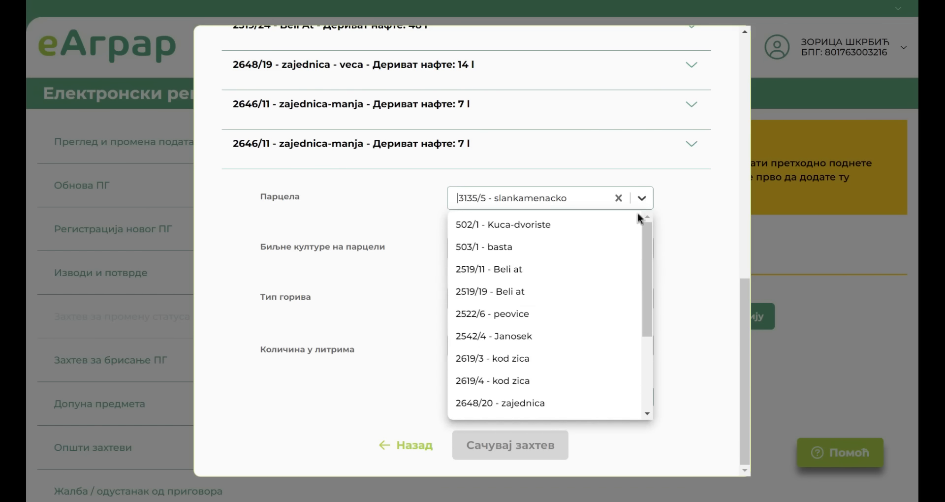
scroll(582, 339, "down", 2)
scroll(581, 340, "down", 2)
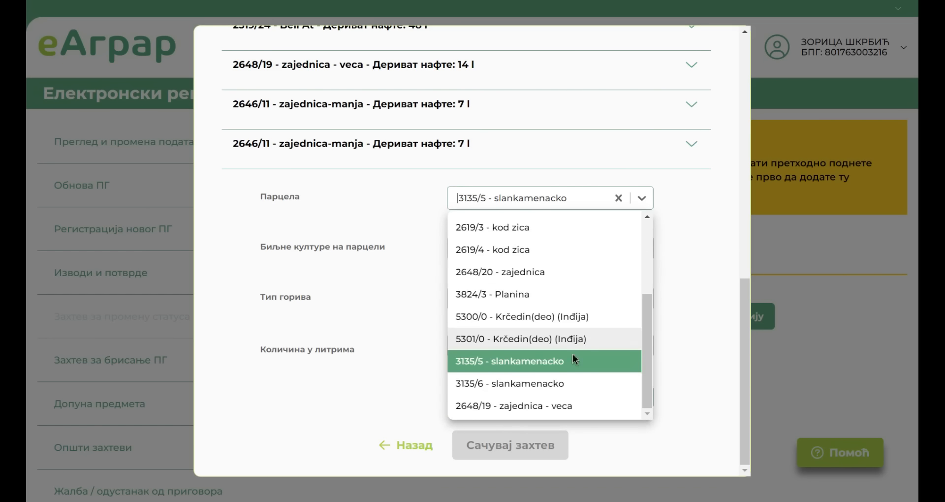
left_click(556, 386)
left_click(645, 248)
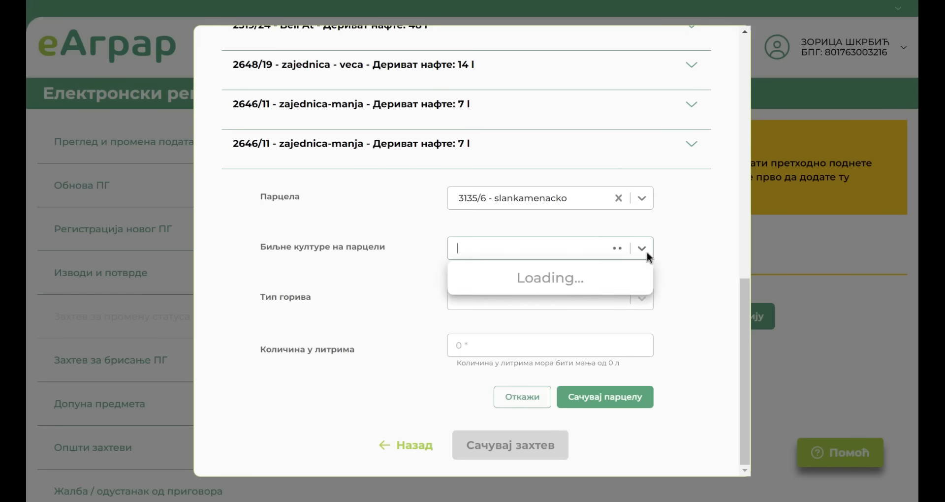
Allocate 14 litres of Дериват нафте to parcel 2648/19 - zajednica - veca for the crop Merkantilni suncokret and save the parcel
left_click(642, 198)
scroll(572, 325, "down", 3)
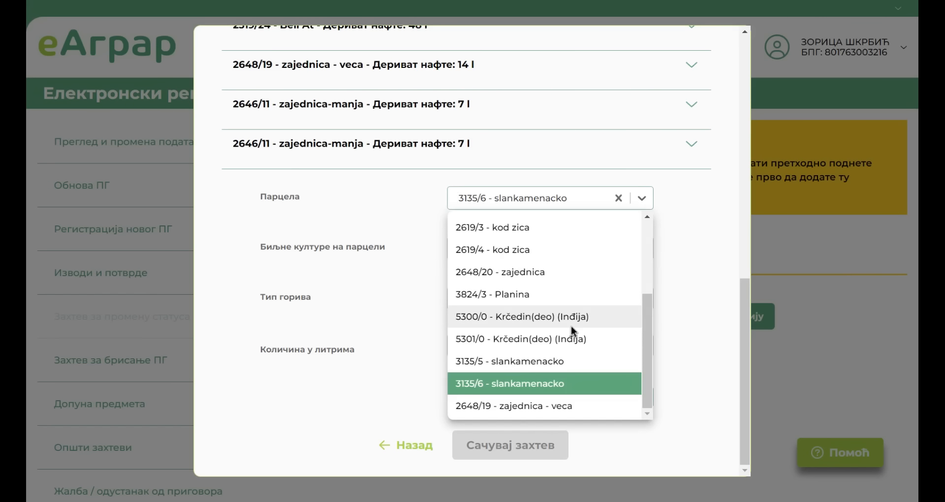
left_click(556, 405)
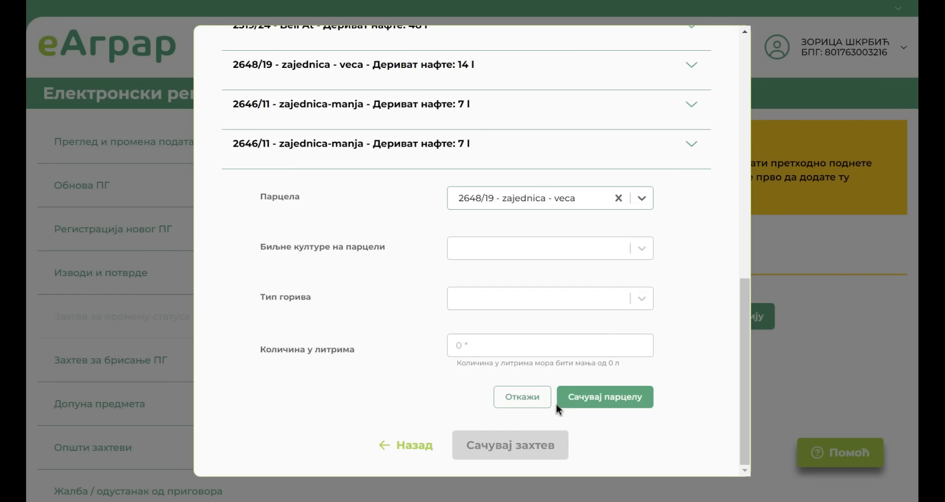
left_click(625, 252)
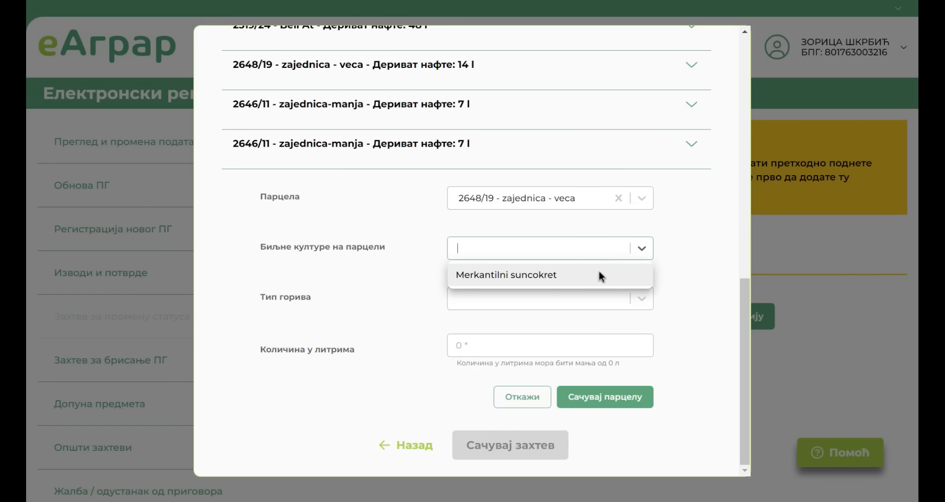
left_click(600, 272)
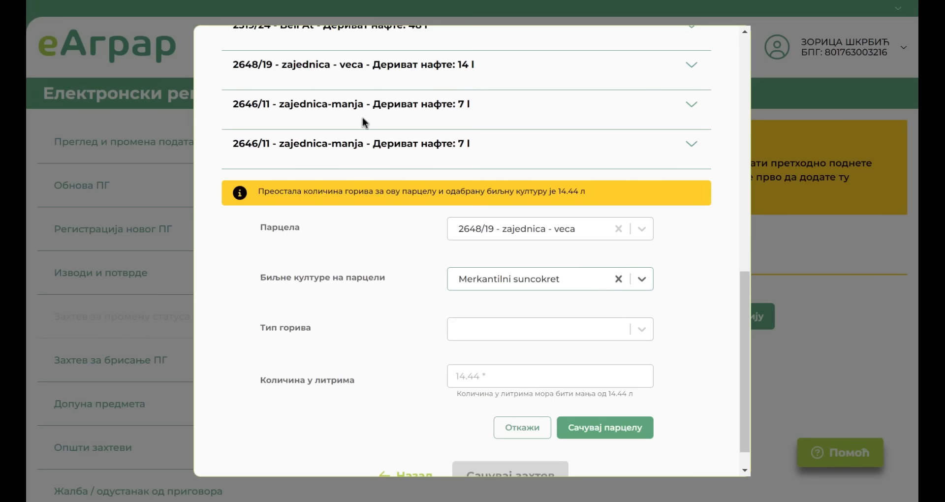
left_click(641, 329)
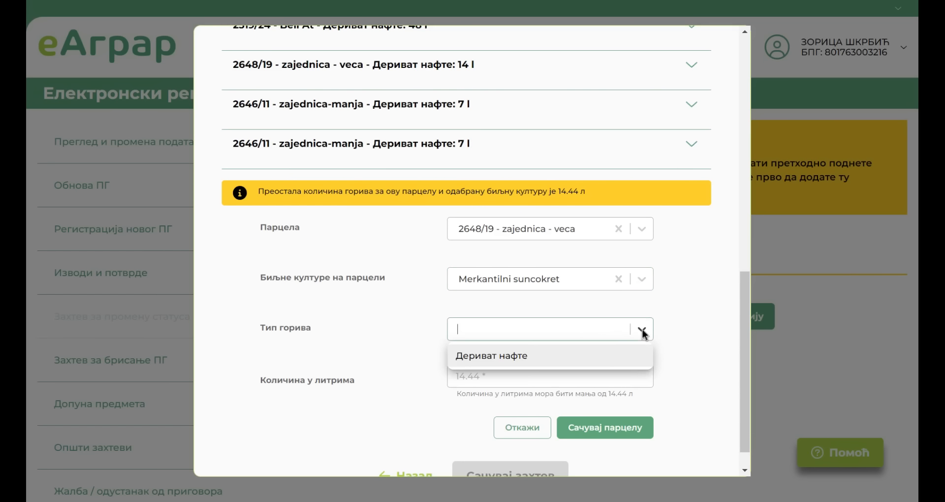
left_click(599, 353)
left_click(546, 385)
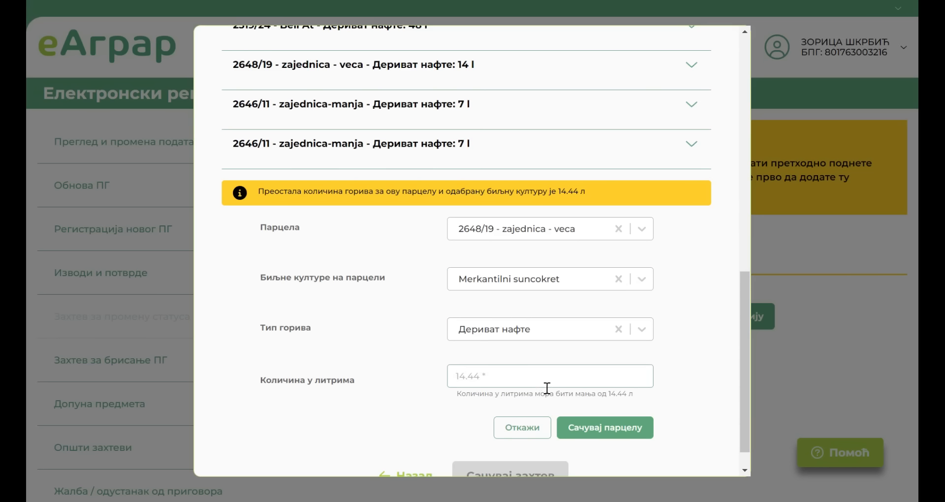
type("14")
left_click(599, 434)
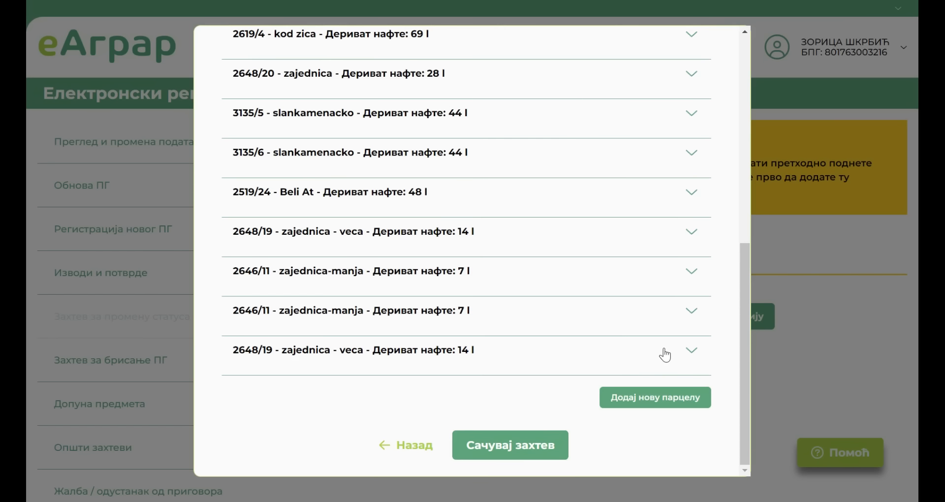
Check the parcels offered for a new entry and the crops available for 3135/6 - slankamenacko, discarding the entry
scroll(657, 345, "up", 8)
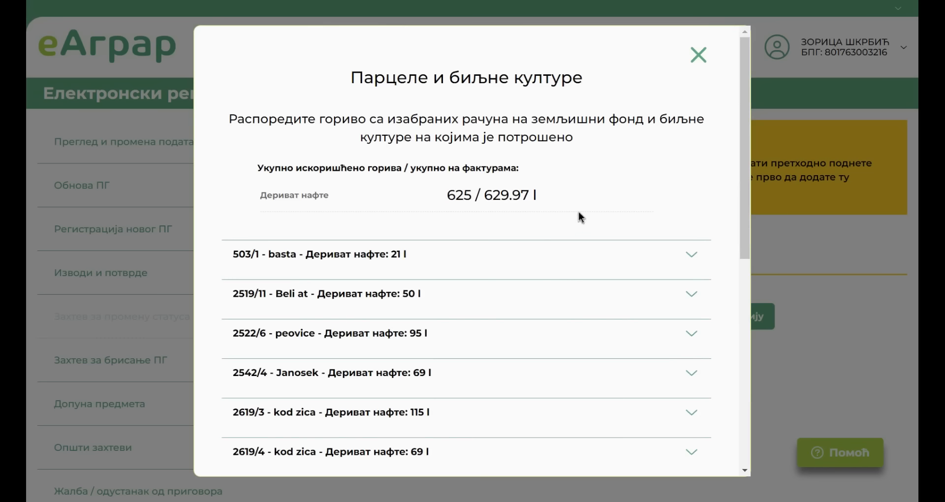
scroll(689, 295, "down", 8)
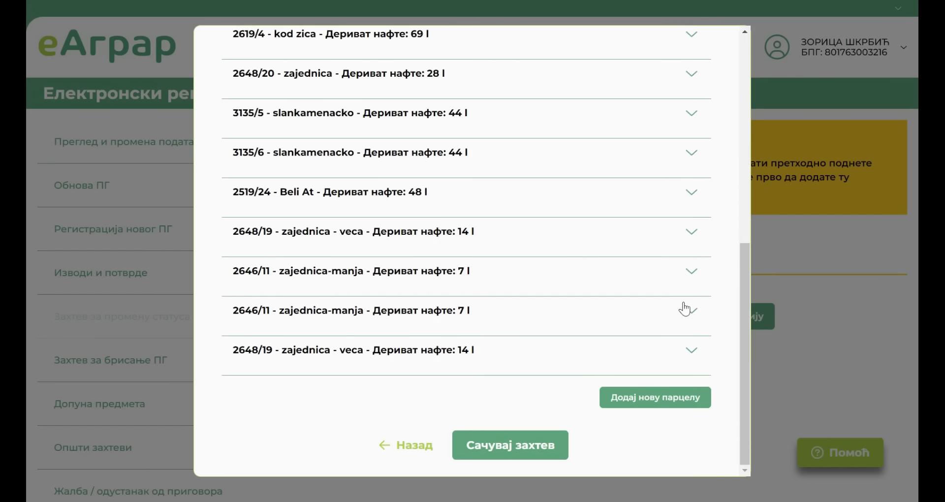
left_click(659, 398)
scroll(635, 369, "down", 4)
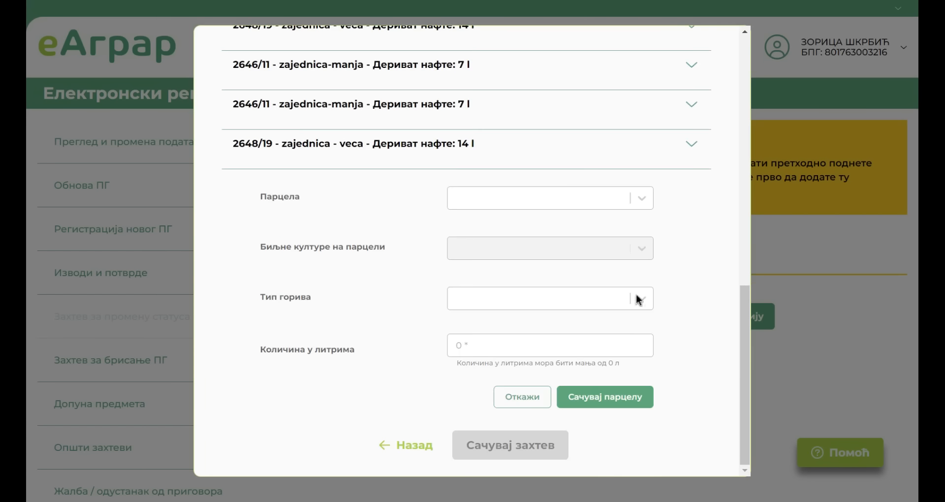
left_click(642, 197)
scroll(590, 308, "down", 3)
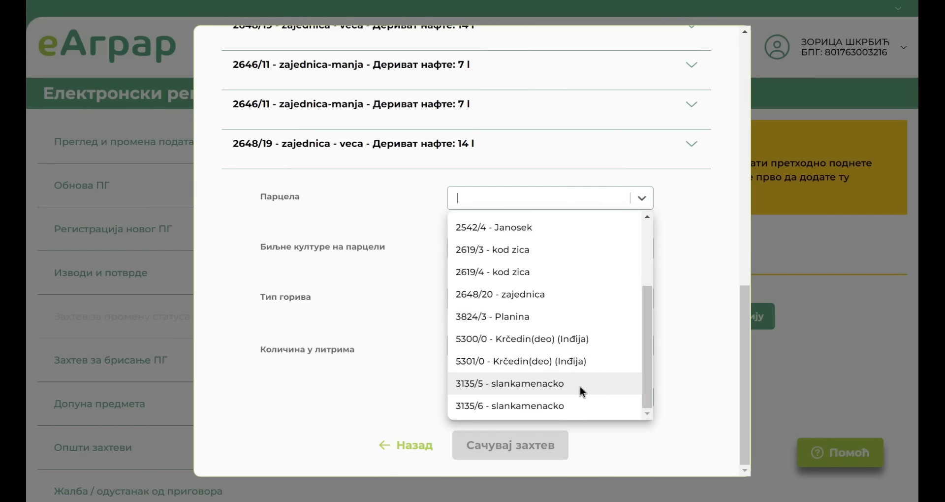
scroll(571, 388, "up", 3)
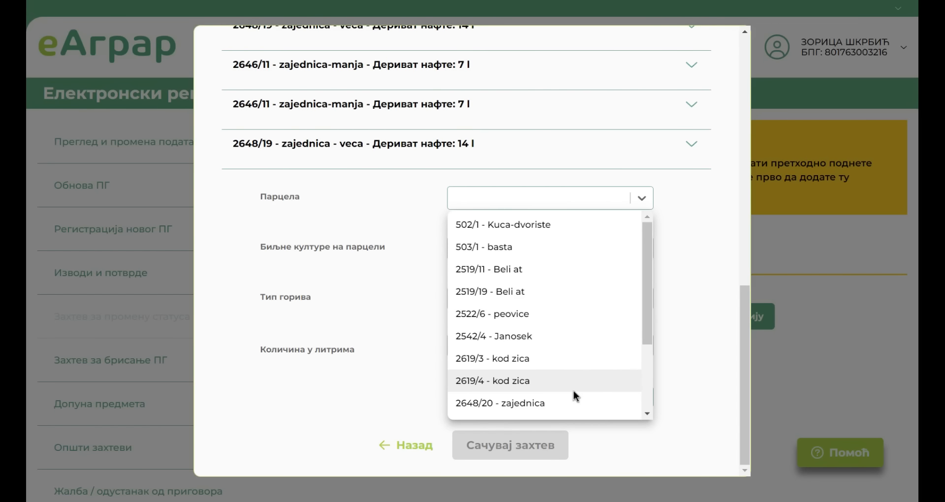
scroll(577, 370, "down", 2)
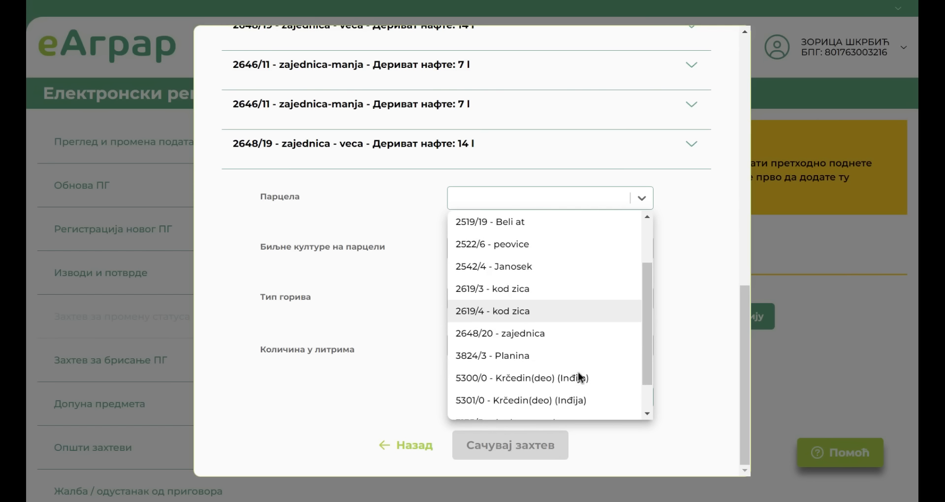
scroll(580, 345, "down", 2)
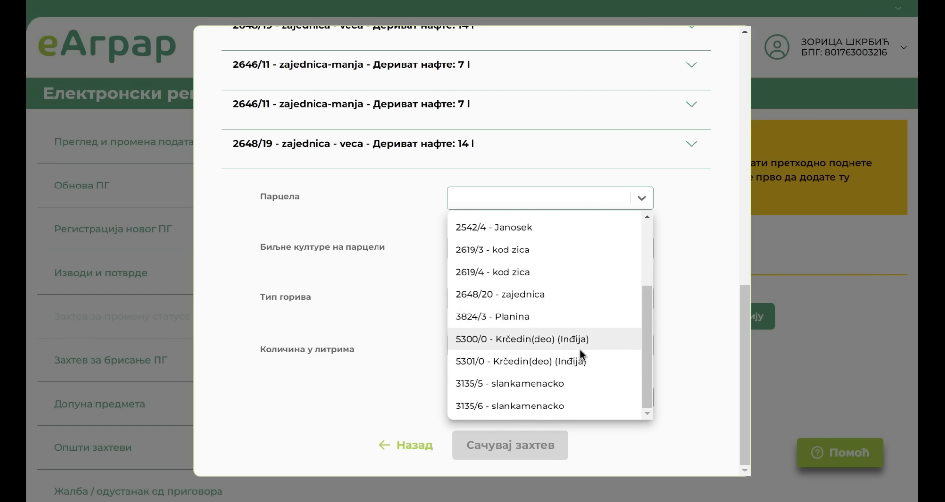
scroll(578, 401, "up", 3)
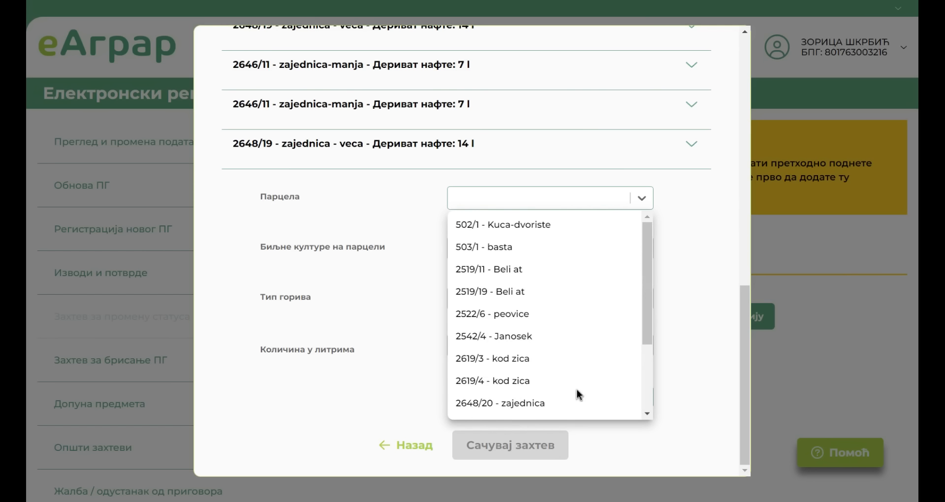
scroll(574, 345, "down", 3)
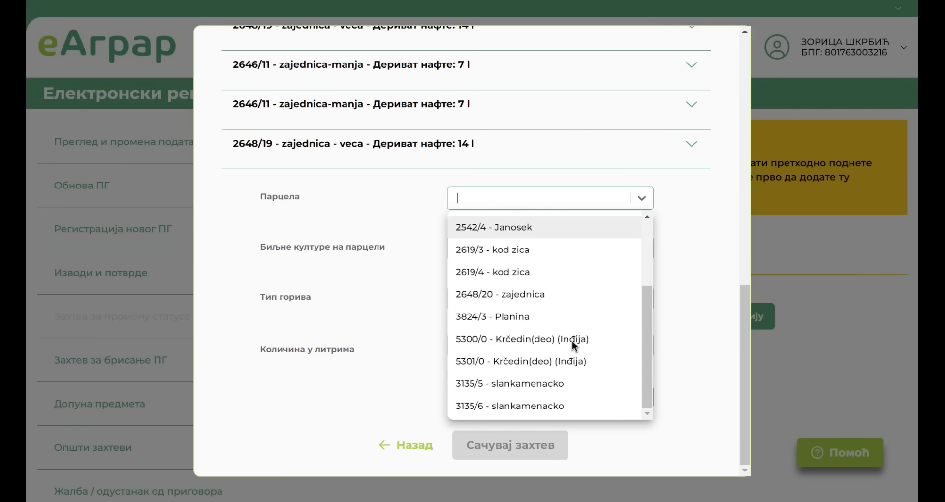
left_click(543, 406)
left_click(641, 248)
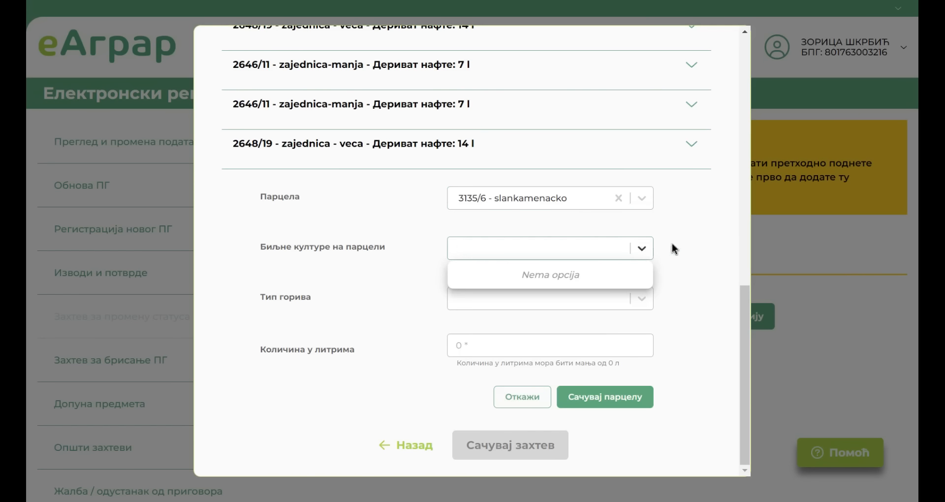
left_click(701, 235)
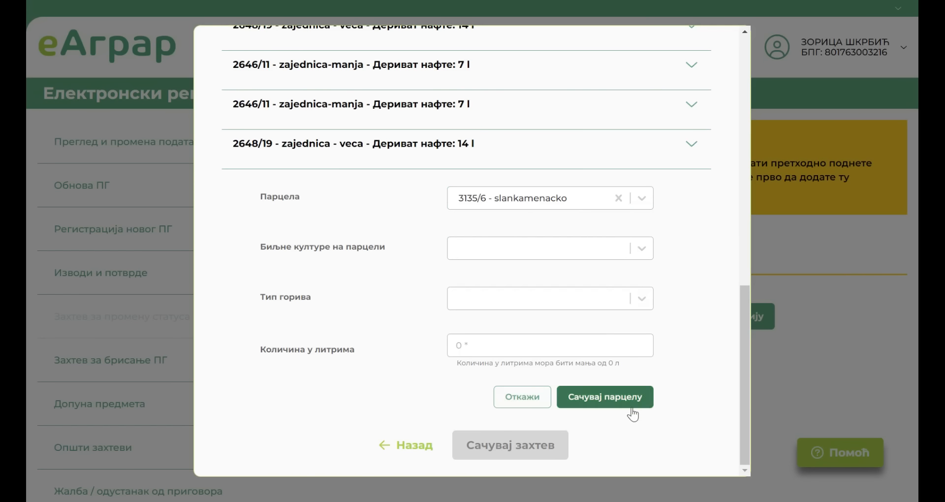
left_click(523, 396)
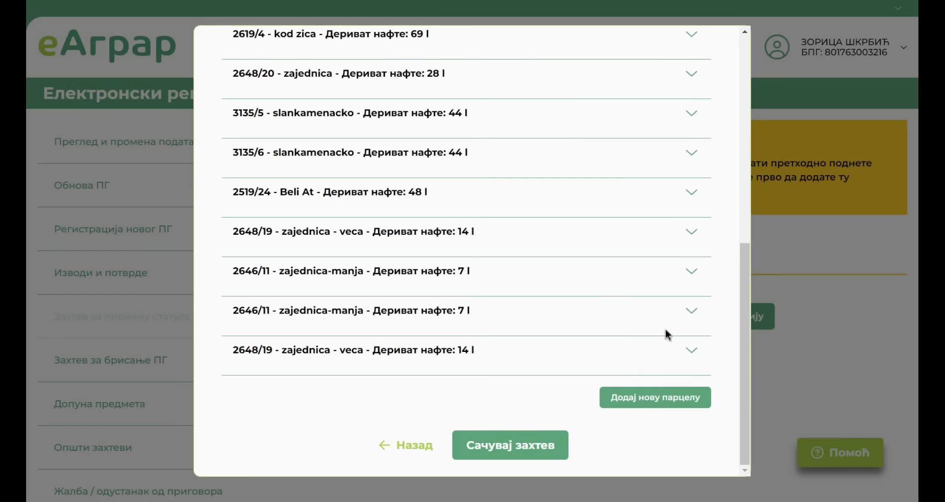
Review the total fuel allocated against the invoices and save the refund request
scroll(551, 312, "up", 7)
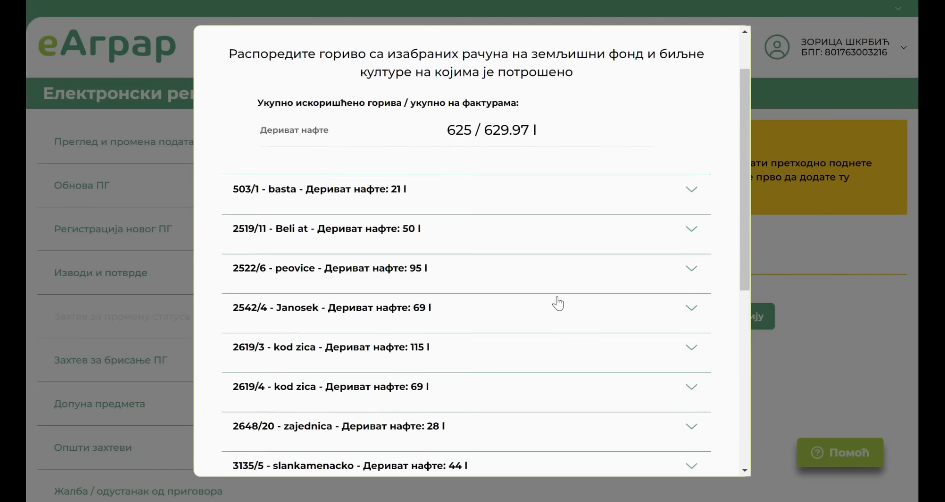
scroll(559, 303, "up", 2)
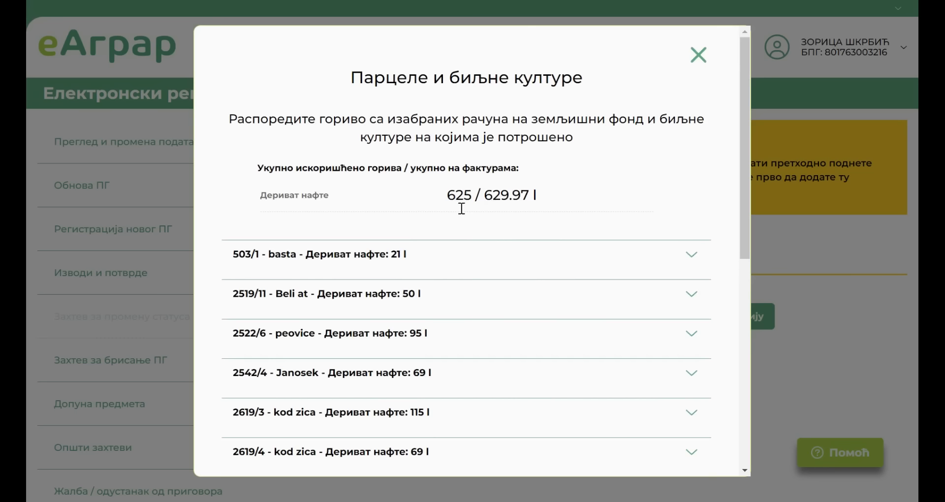
scroll(570, 330, "down", 8)
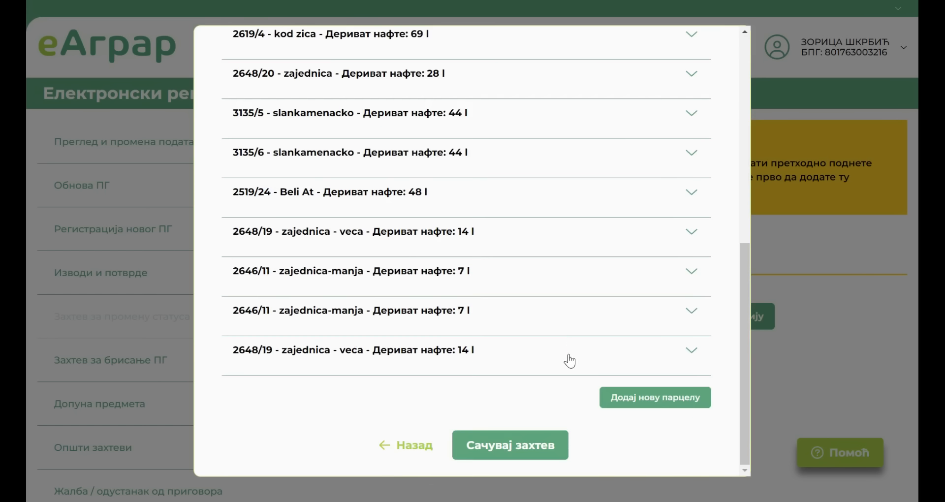
left_click(514, 446)
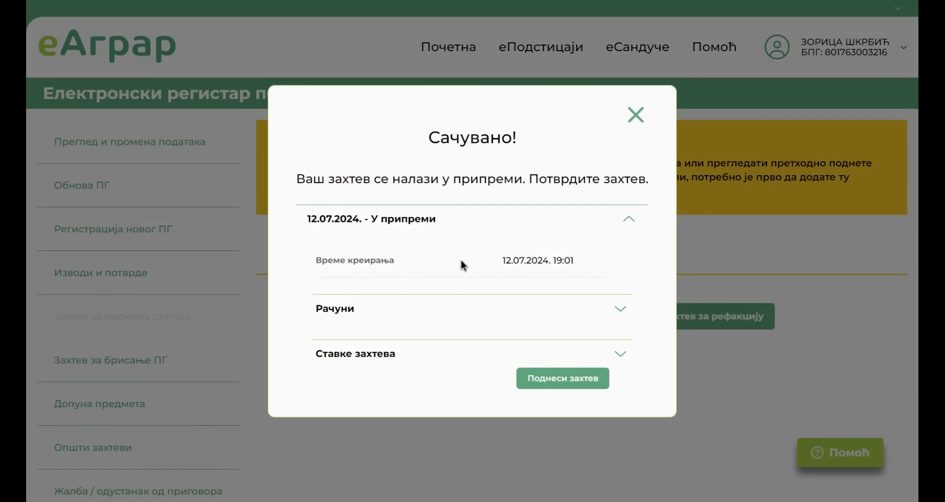
Review the saved request's invoices and its parcel items, including the details of basta and Beli at - Merkantilni kukuruz
left_click(621, 312)
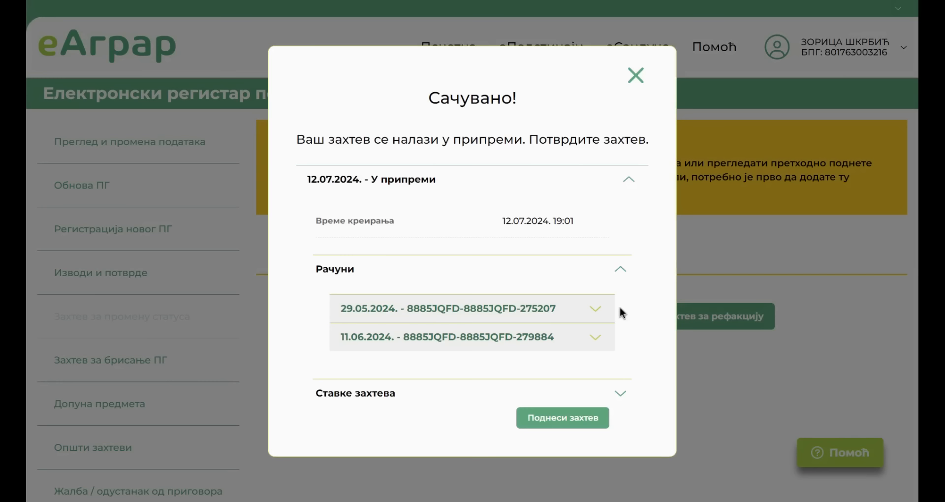
left_click(621, 271)
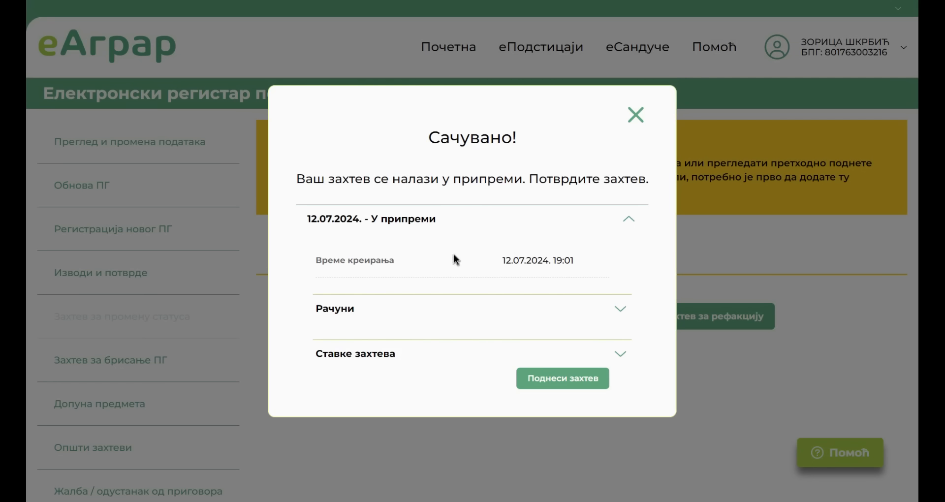
left_click(622, 354)
scroll(586, 329, "down", 6)
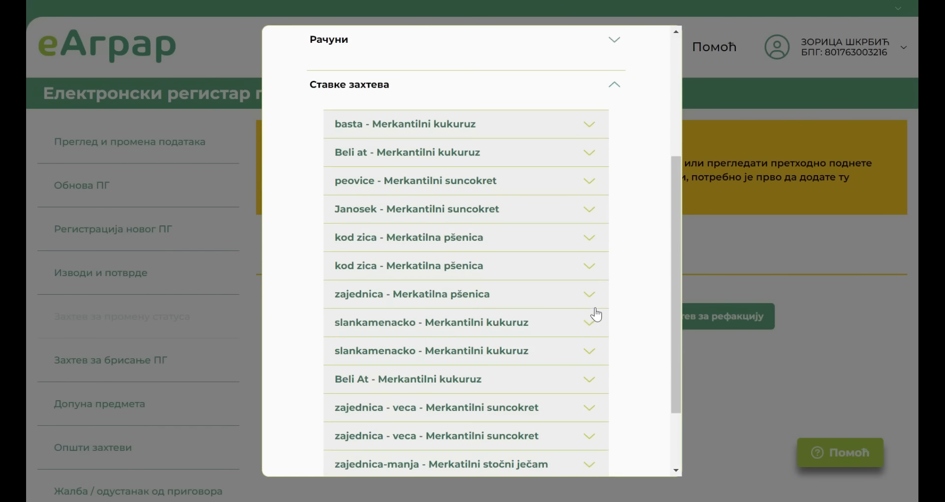
scroll(597, 314, "up", 3)
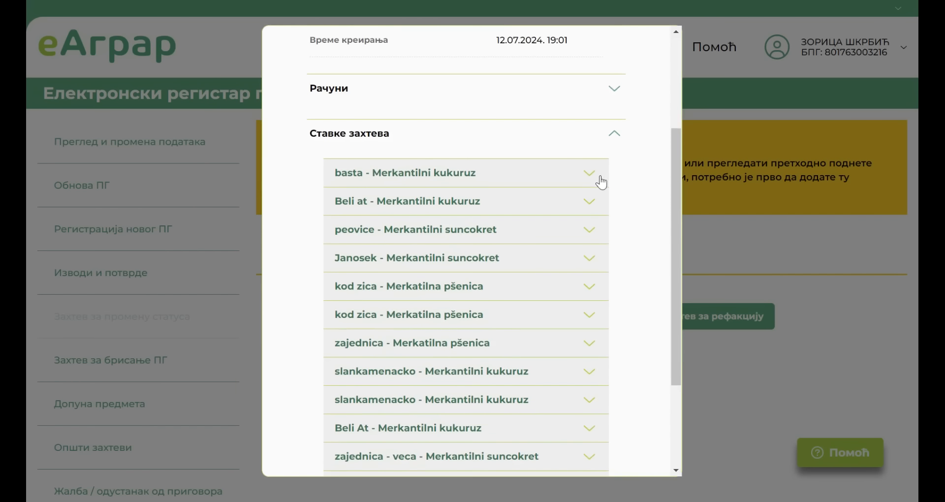
left_click(600, 182)
left_click(615, 175)
left_click(601, 206)
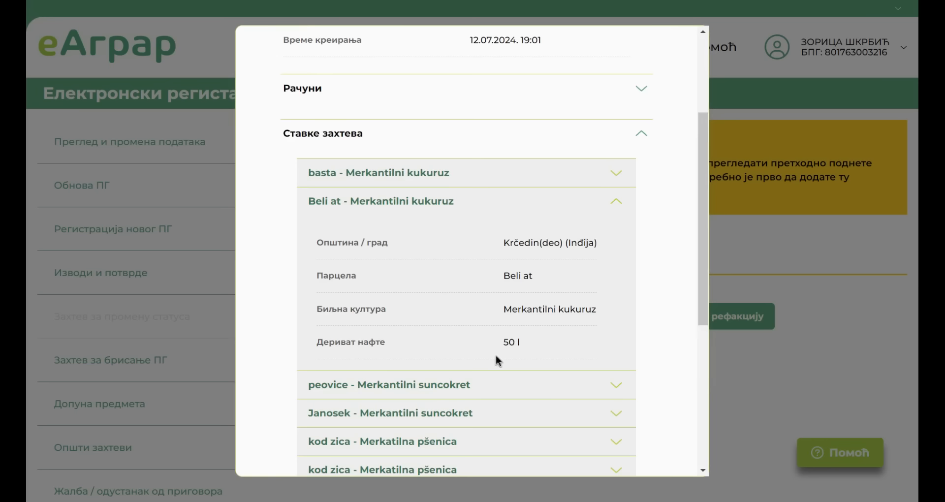
left_click(622, 204)
scroll(595, 320, "down", 3)
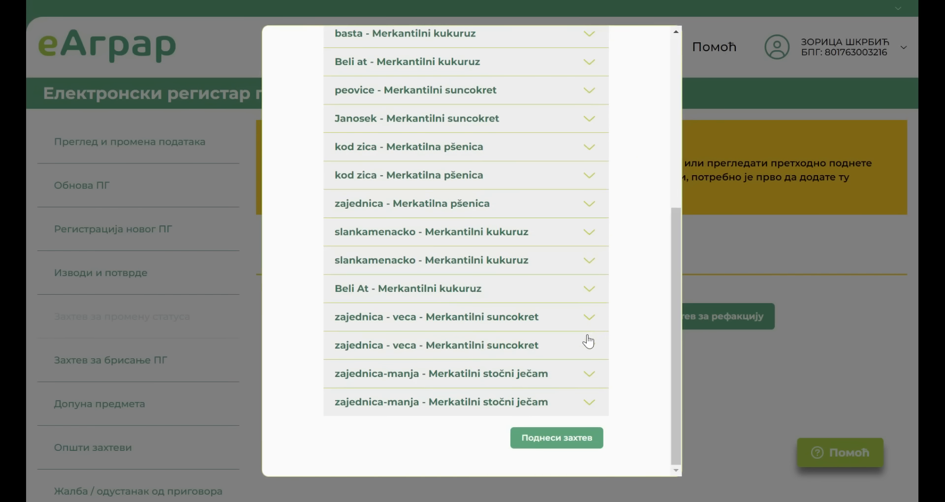
scroll(591, 337, "up", 5)
left_click(621, 202)
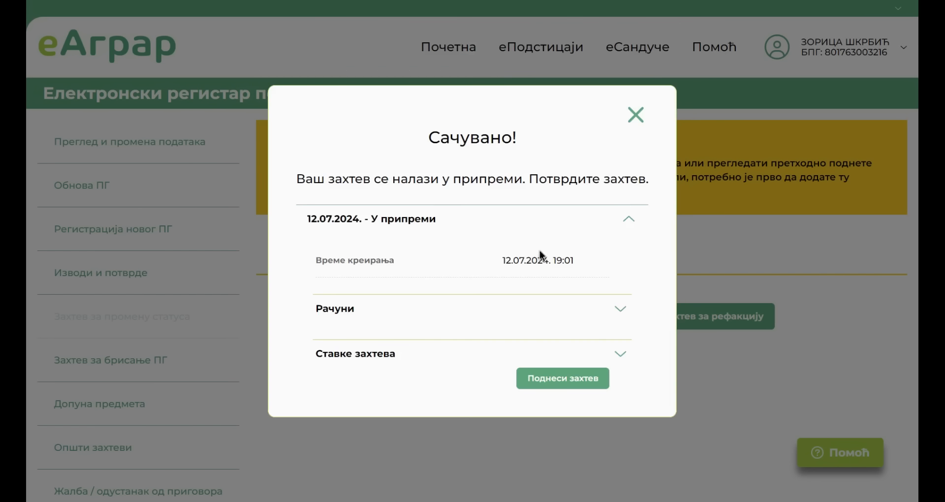
Submit the saved refund request, confirming the used-fuel overview and the submission
left_click(566, 379)
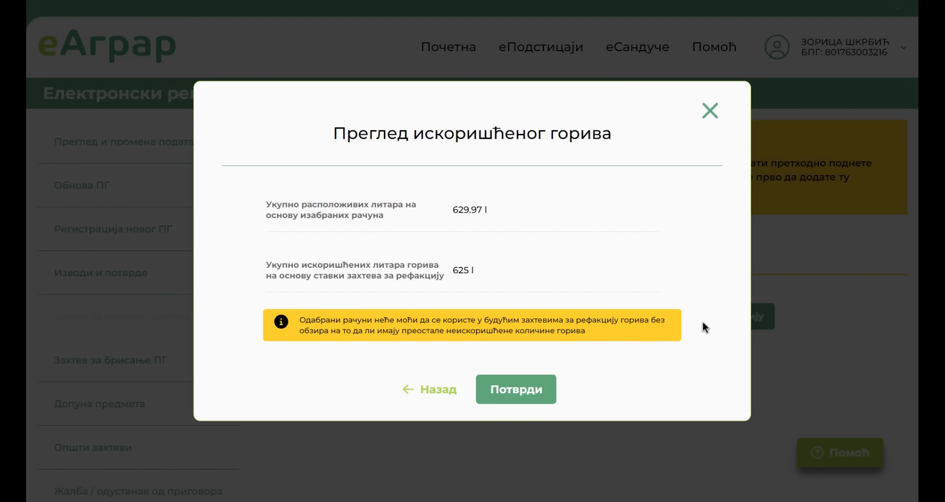
left_click(536, 396)
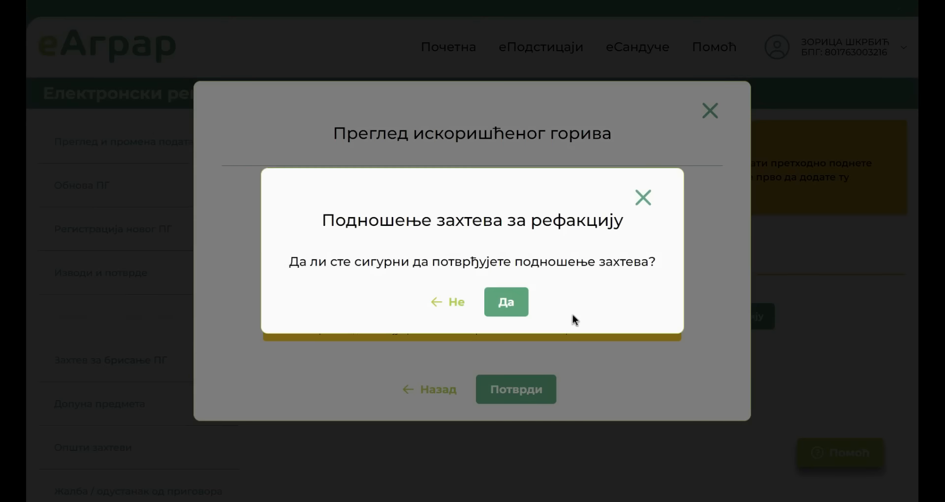
left_click(512, 310)
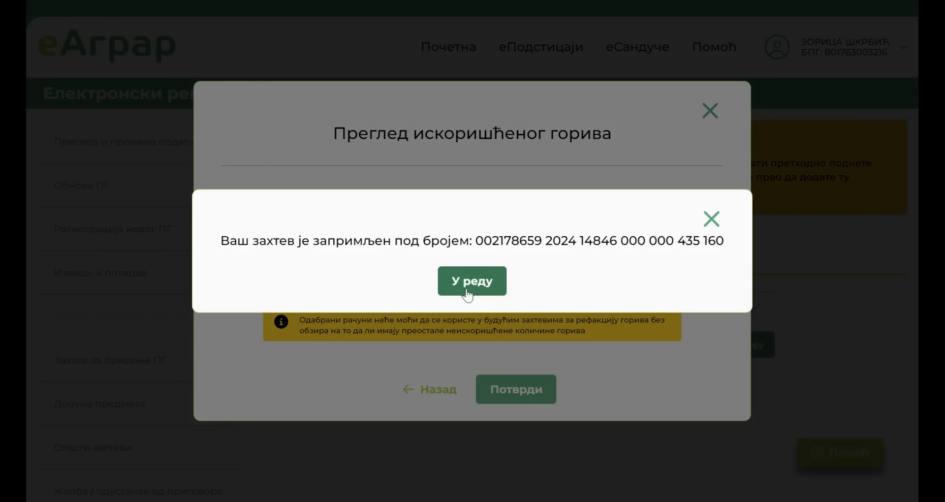
left_click(483, 290)
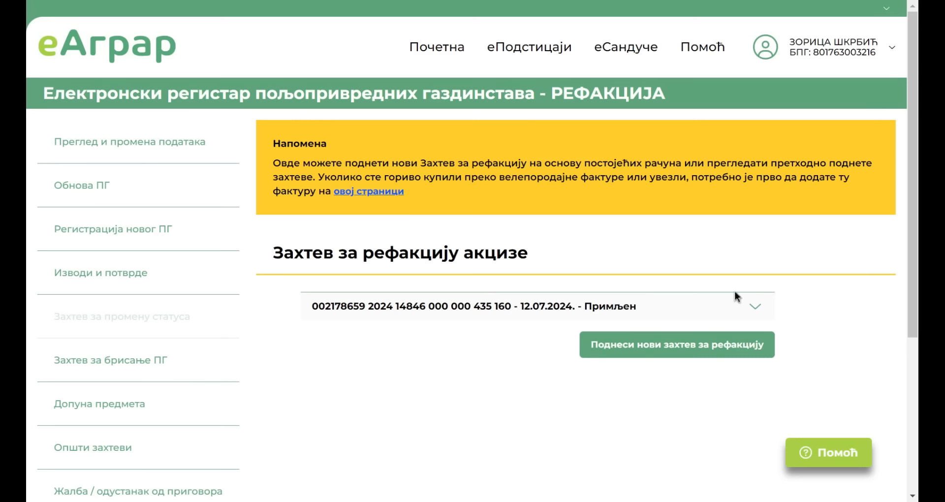